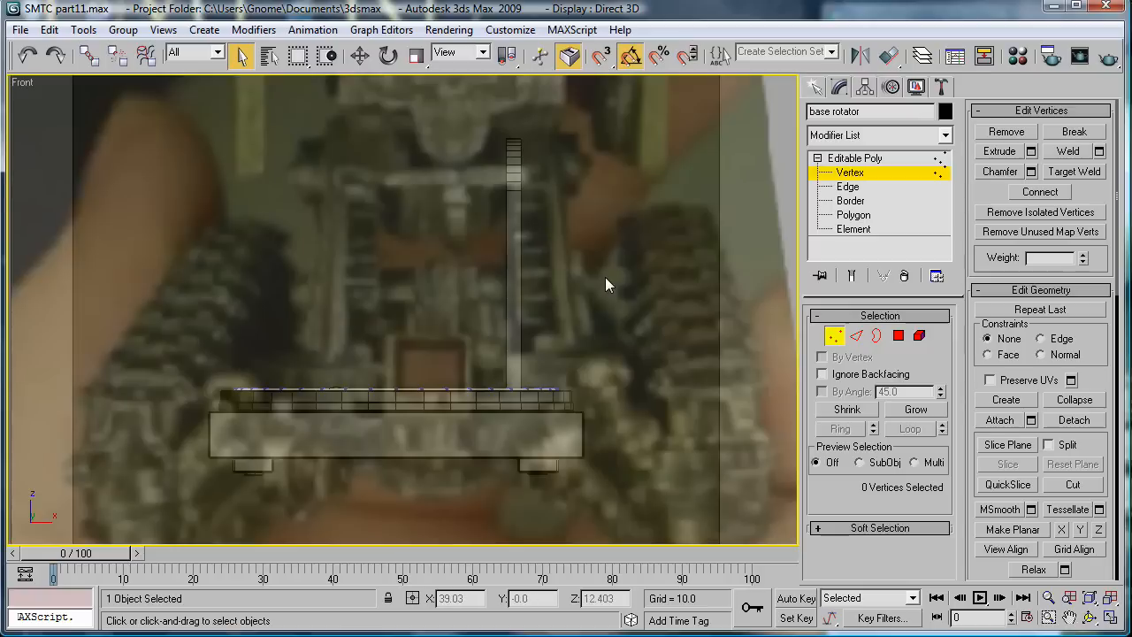
# Step: Select the top rim vertices of the base rotator disc and raise them to about Z -1.58
pyautogui.scroll(8, 605, 277)
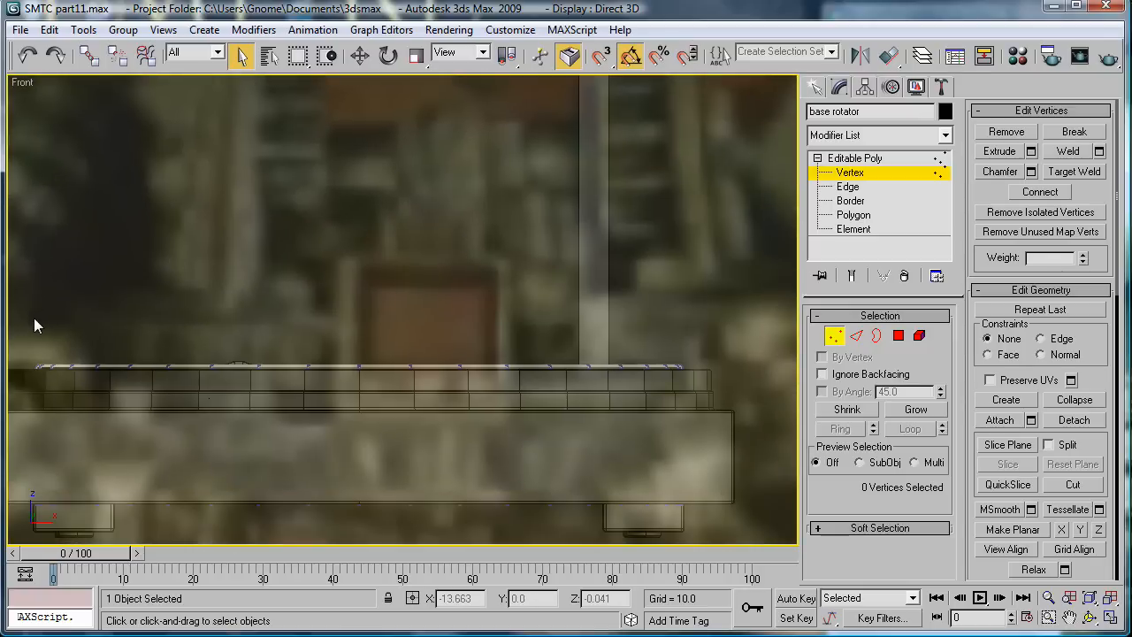
pyautogui.moveTo(24, 327); pyautogui.dragTo(767, 388)
pyautogui.hotkey('alt', 'w')
pyautogui.rightClick(766, 374)
pyautogui.hotkey('alt', 'w')
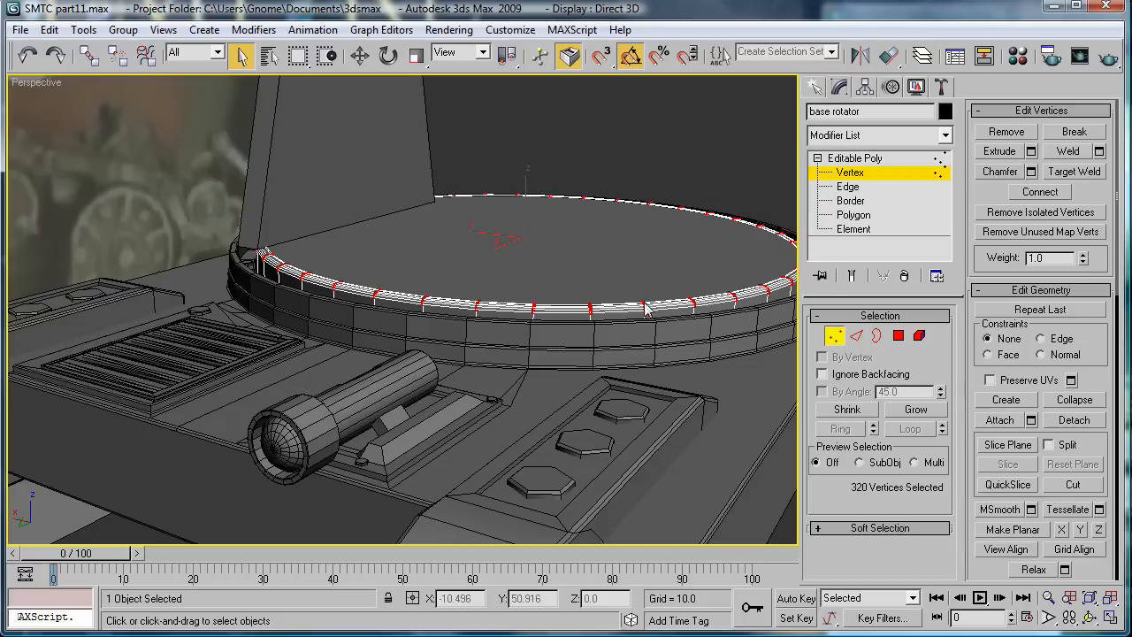
pyautogui.moveTo(597, 307); pyautogui.dragTo(534, 353, button='middle')
pyautogui.press('w')
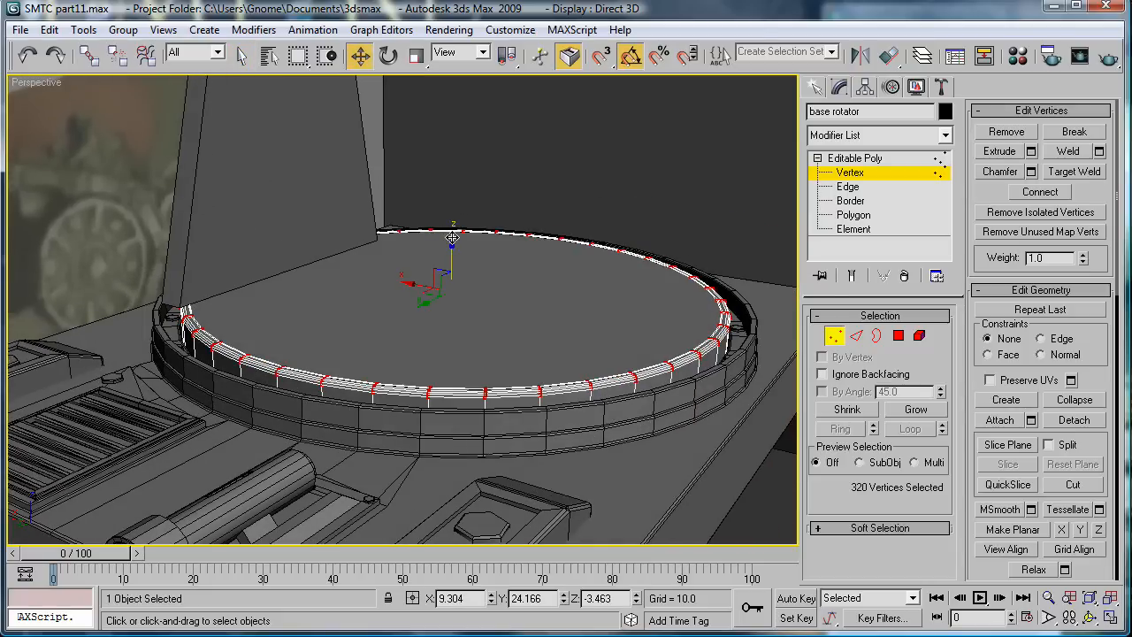
pyautogui.moveTo(452, 237); pyautogui.dragTo(447, 215)
# Step: Examine the front reference photo in Windows Photo Gallery, move its window aside, and return to the front view in 3ds Max
pyautogui.press('f')
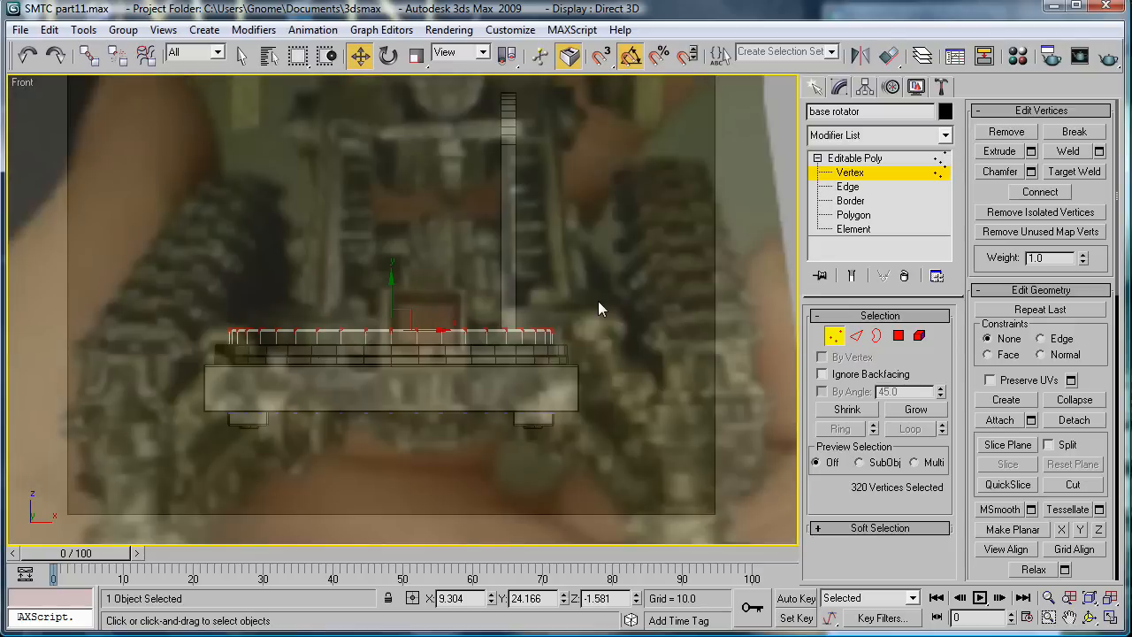
pyautogui.scroll(-2, 598, 308)
pyautogui.hotkey('alt', 'Tab')
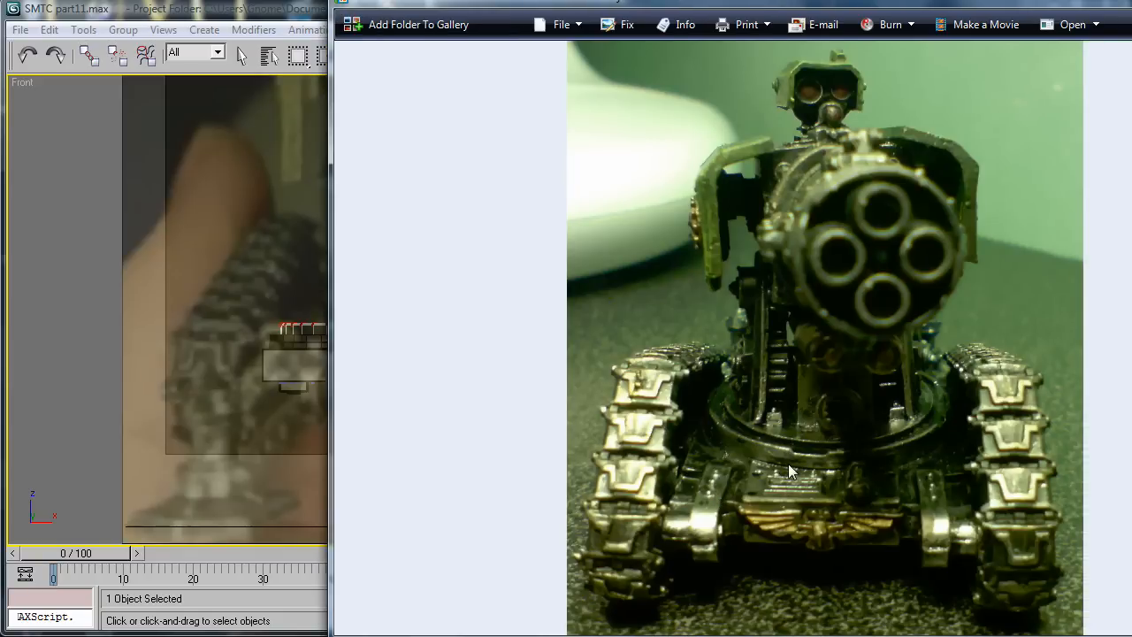
pyautogui.moveTo(774, 5); pyautogui.dragTo(1131, 20)
pyautogui.click(726, 10)
# Step: Raise the disc's selected rim vertices further to about Z -0.94 and leave vertex editing
pyautogui.scroll(3, 531, 292)
pyautogui.moveTo(448, 325); pyautogui.dragTo(533, 333, button='middle')
pyautogui.scroll(2, 601, 326)
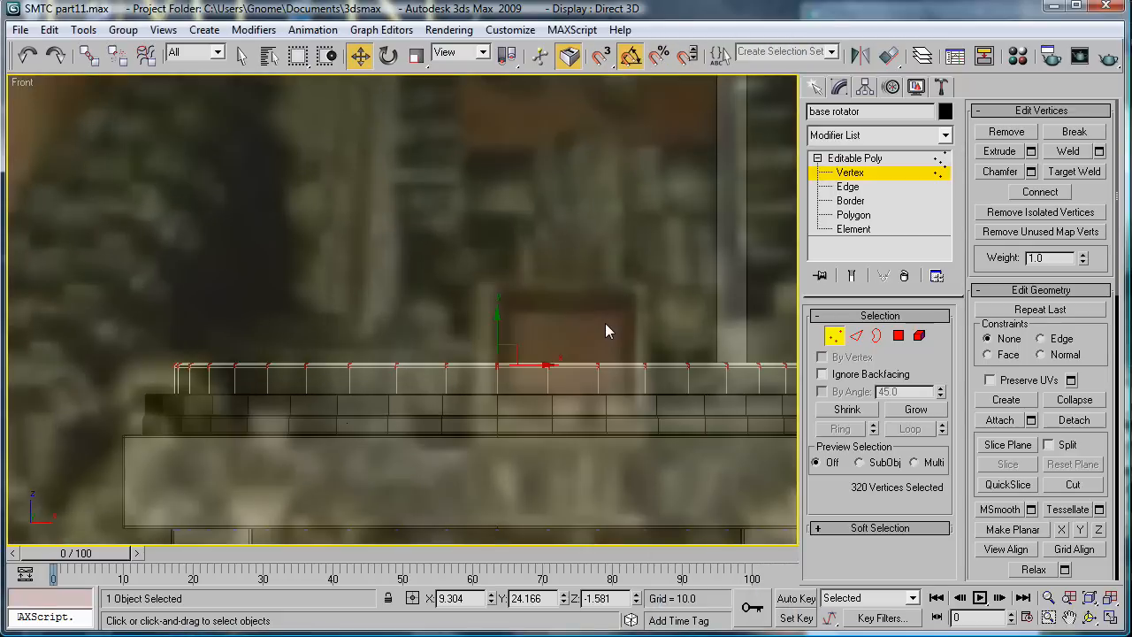
pyautogui.moveTo(605, 323); pyautogui.dragTo(574, 275, button='middle')
pyautogui.keyDown('alt'); pyautogui.moveTo(573, 275); pyautogui.dragTo(574, 282, button='middle'); pyautogui.keyUp('alt')
pyautogui.press('f')
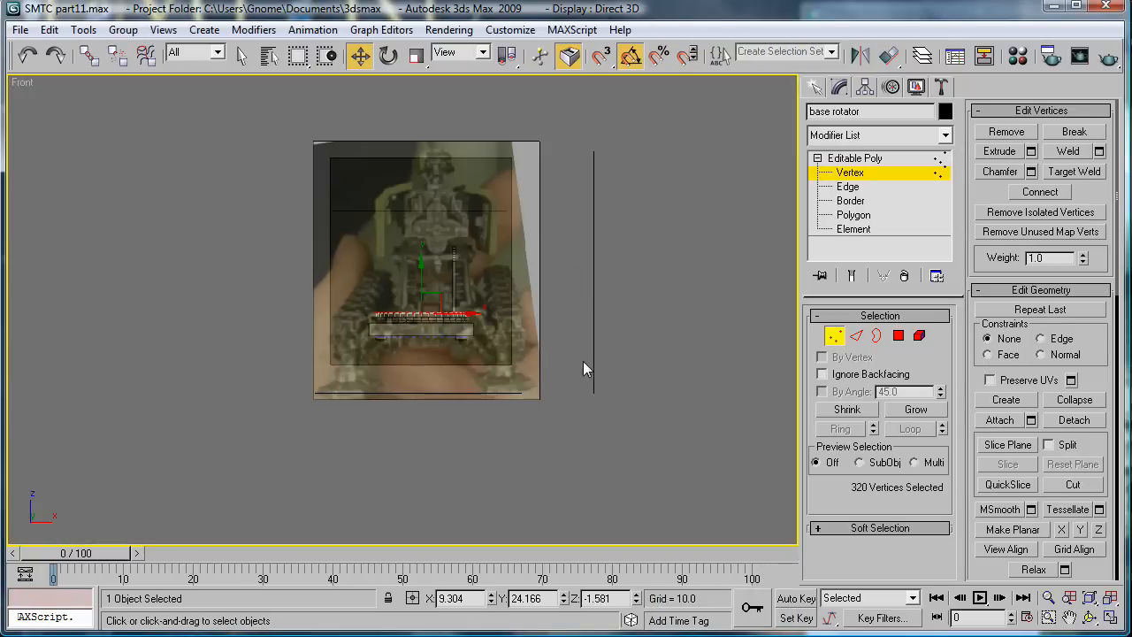
pyautogui.scroll(10, 583, 361)
pyautogui.moveTo(506, 294)
pyautogui.mouseDown()
pyautogui.moveTo(504, 327)
pyautogui.moveTo(512, 286)
pyautogui.mouseUp()
pyautogui.click(861, 160)
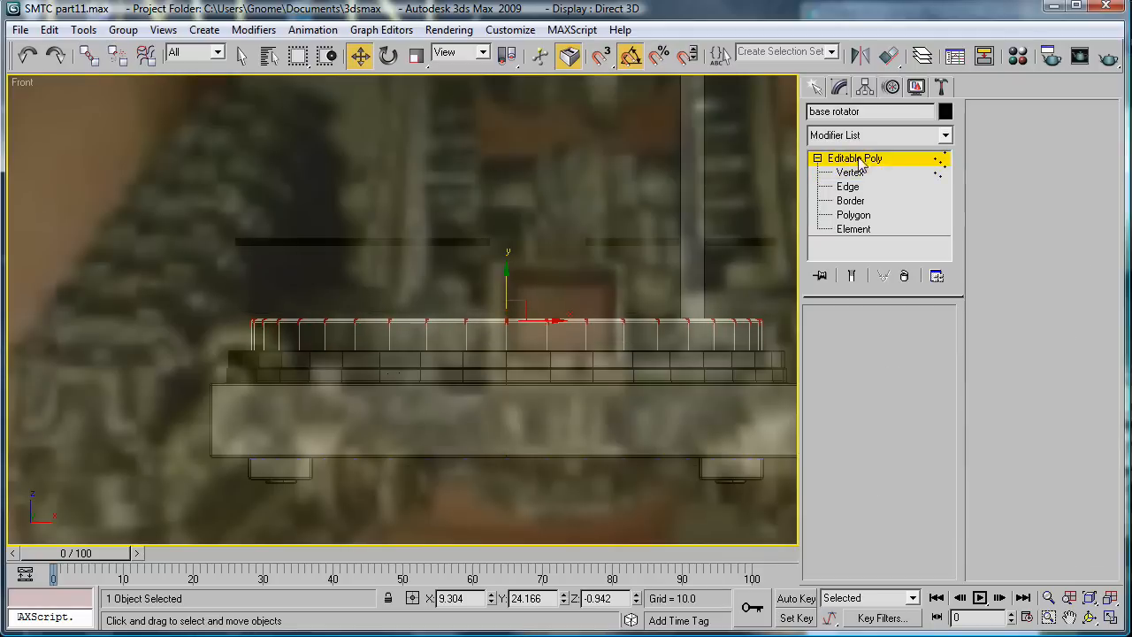
# Step: Select the top vertices of the outer ring on Box01 and raise them to about Z -1.62
pyautogui.press('p')
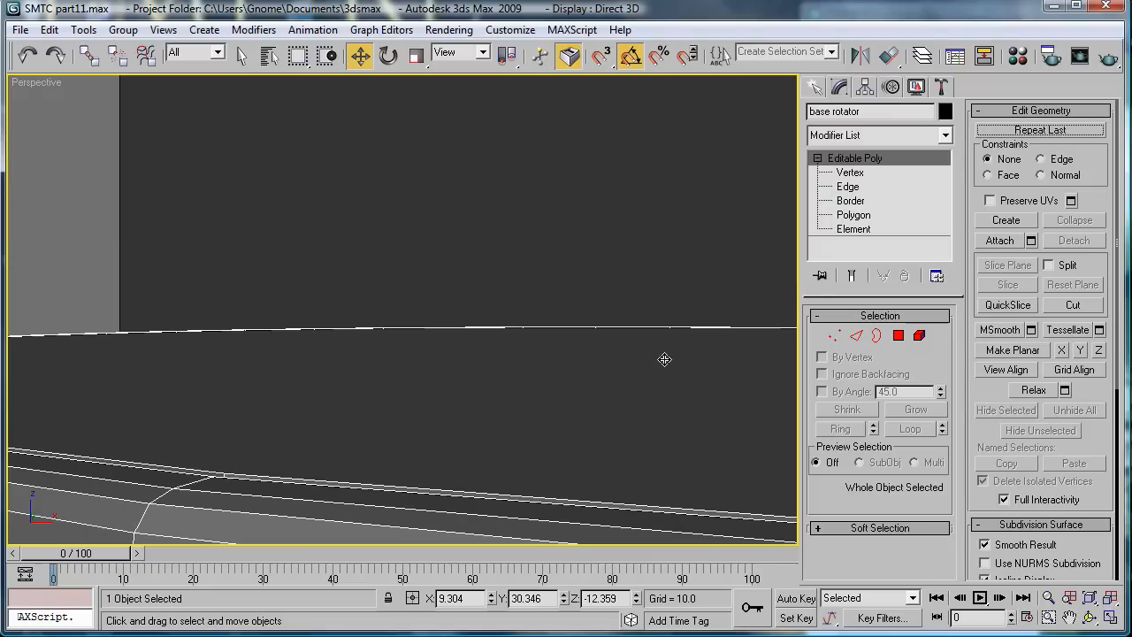
pyautogui.press('f')
pyautogui.scroll(6, 519, 284)
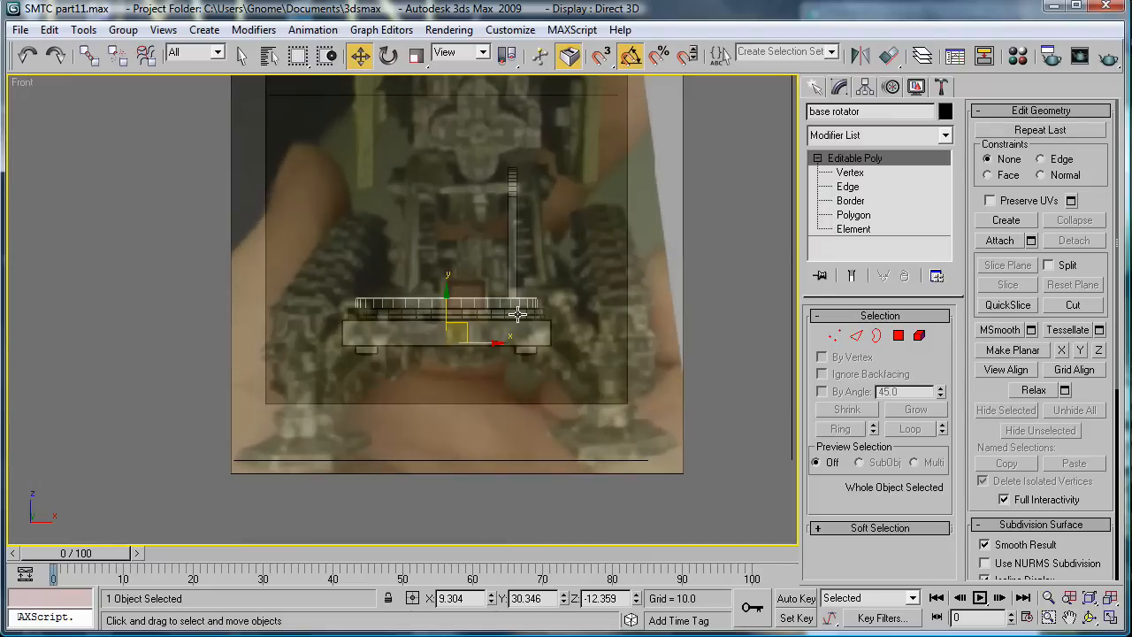
pyautogui.click(605, 311)
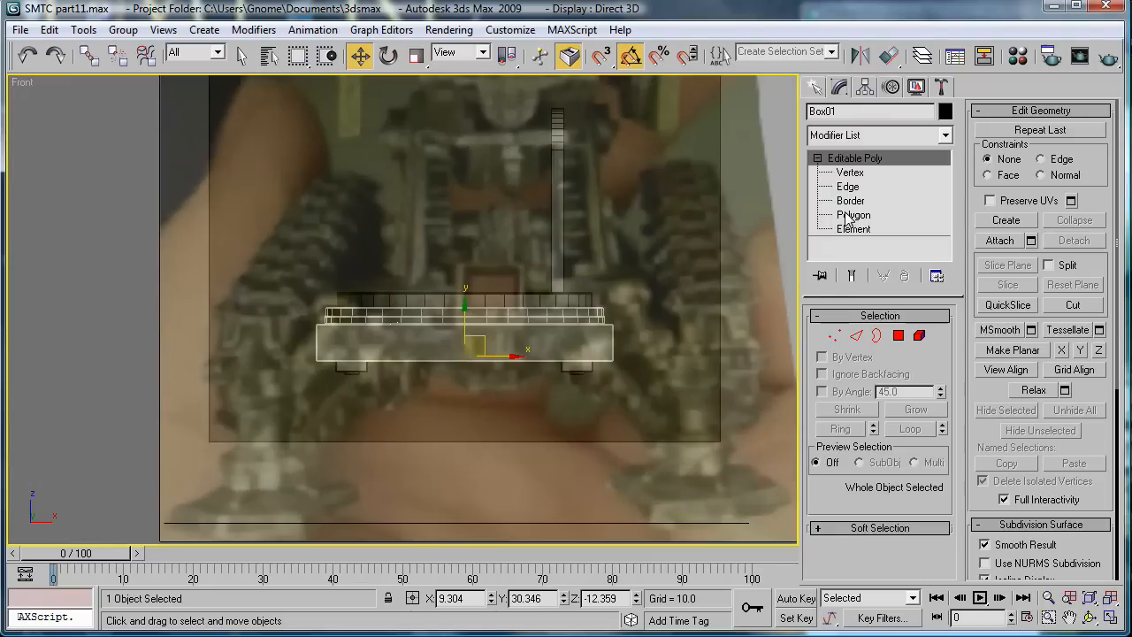
pyautogui.click(849, 172)
pyautogui.scroll(2, 516, 225)
pyautogui.scroll(2, 517, 232)
pyautogui.scroll(2, 366, 227)
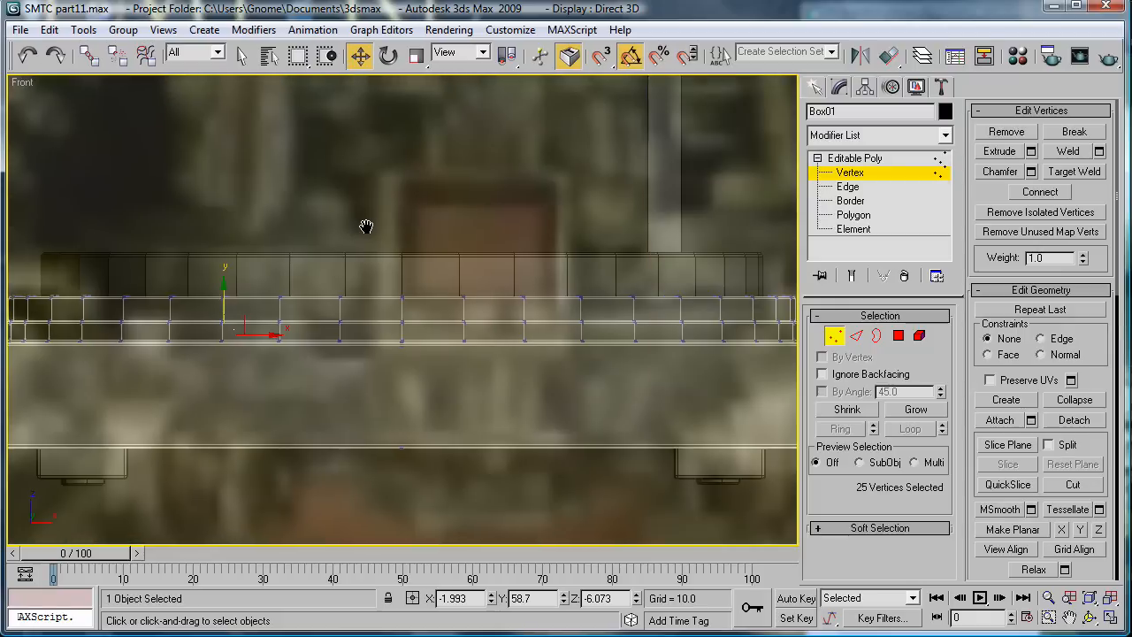
pyautogui.scroll(-3, 368, 231)
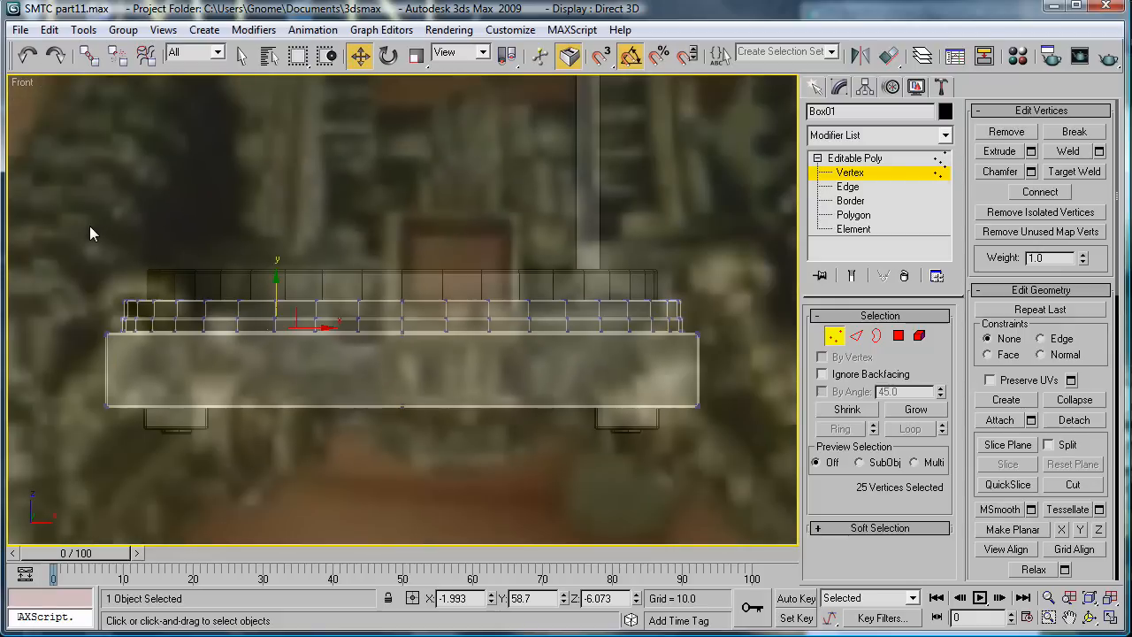
pyautogui.moveTo(89, 225); pyautogui.dragTo(769, 311)
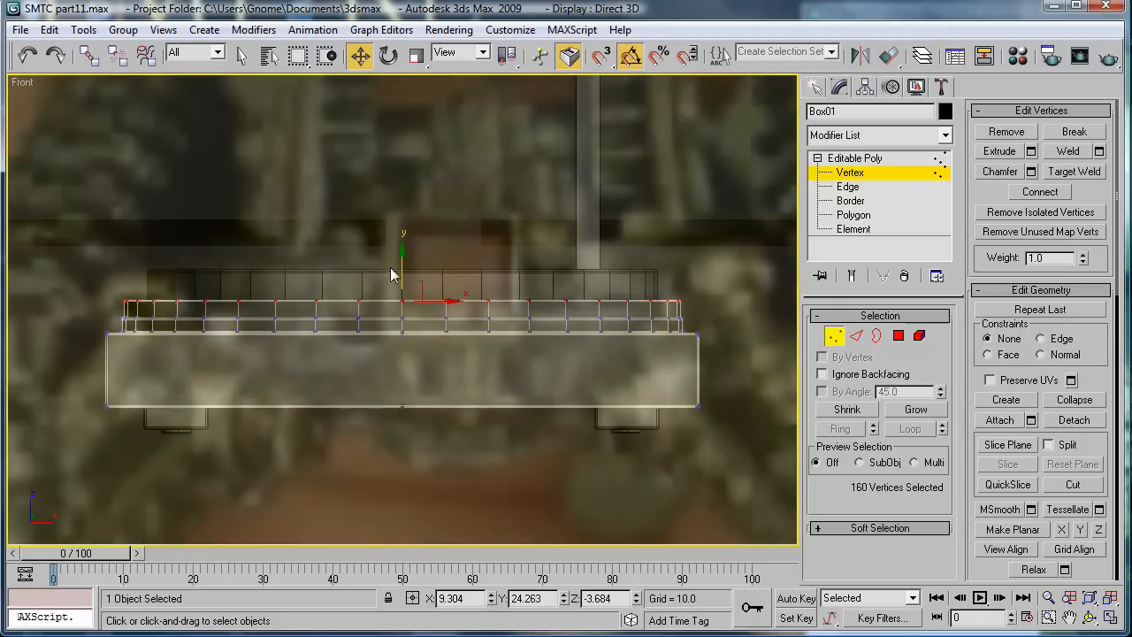
pyautogui.moveTo(403, 260); pyautogui.dragTo(405, 237)
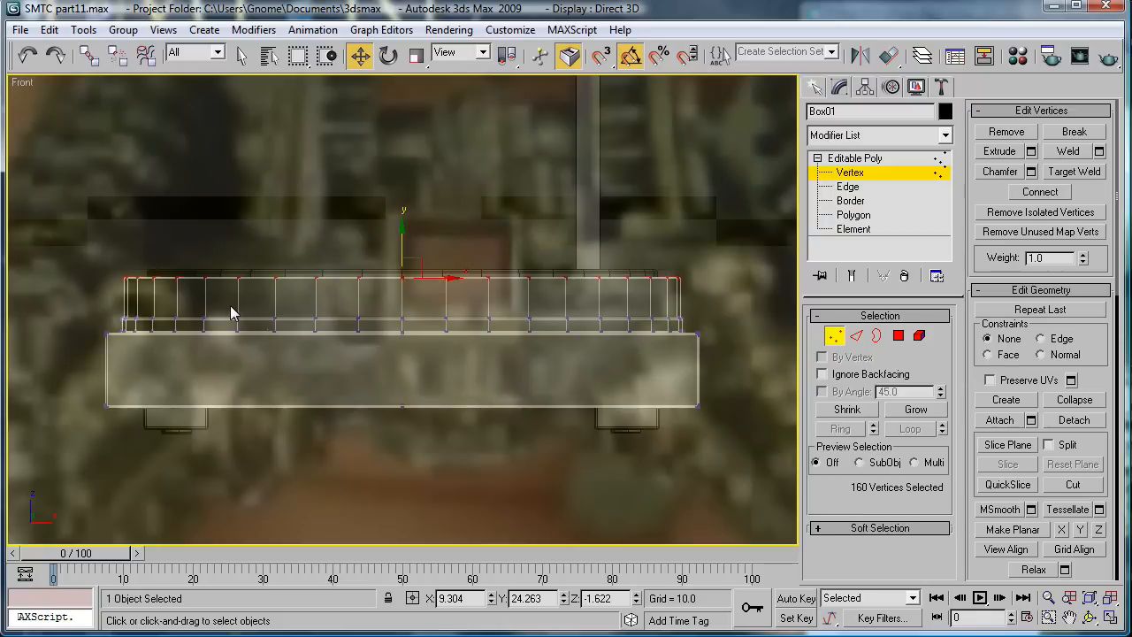
# Step: Raise Box01's vertices at the outer ring's middle edge loop to about Z -4.66 and leave vertex editing
pyautogui.press('p')
pyautogui.keyDown('alt'); pyautogui.moveTo(536, 315); pyautogui.dragTo(619, 313, button='middle'); pyautogui.keyUp('alt')
pyautogui.press('f')
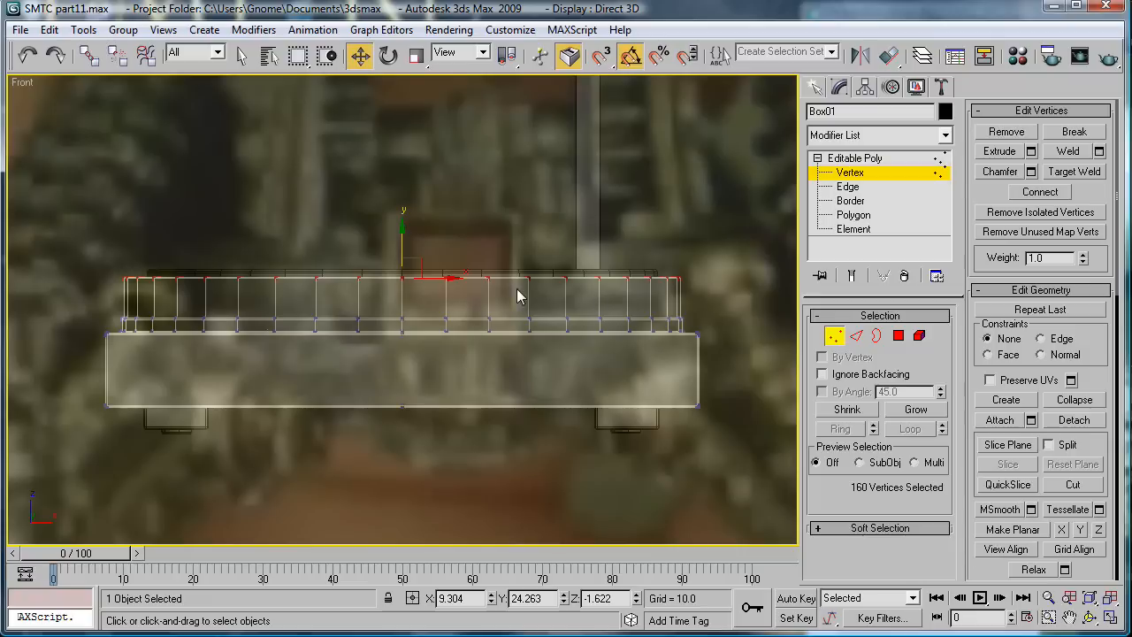
pyautogui.moveTo(94, 301); pyautogui.dragTo(737, 328)
pyautogui.moveTo(403, 278); pyautogui.dragTo(405, 264)
pyautogui.press('p')
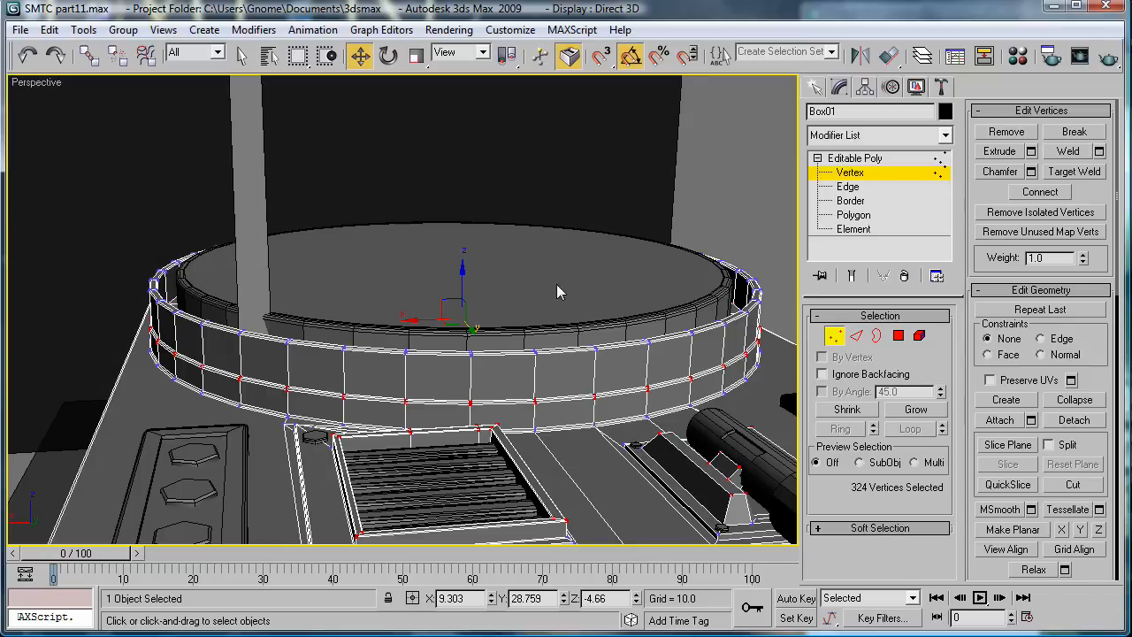
pyautogui.keyDown('alt'); pyautogui.moveTo(556, 291); pyautogui.dragTo(687, 326, button='middle'); pyautogui.keyUp('alt')
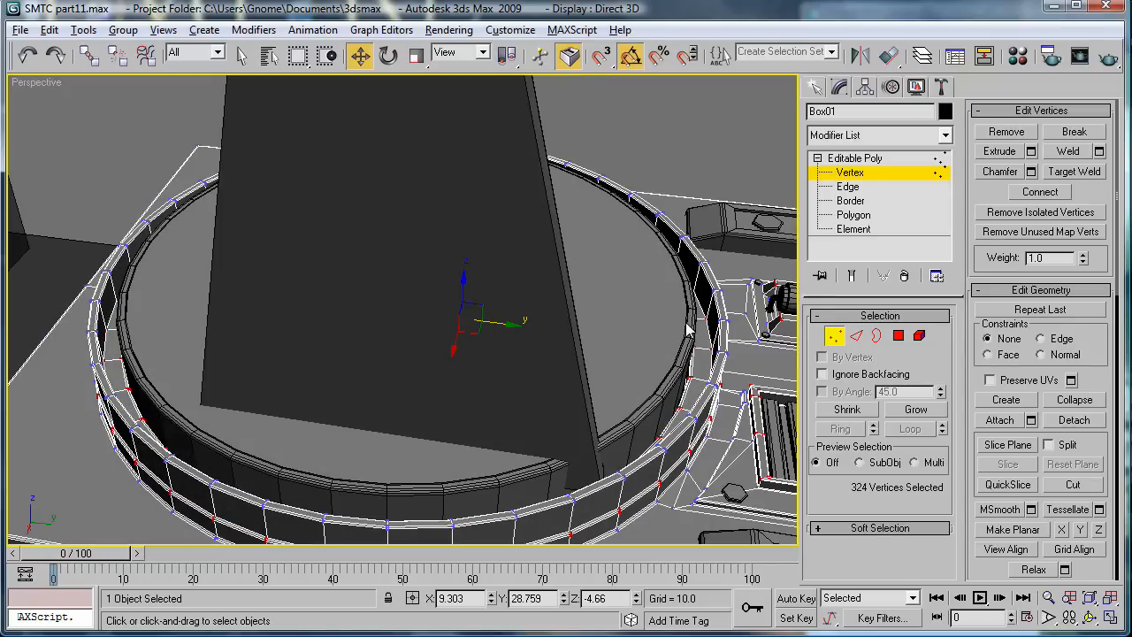
pyautogui.click(870, 159)
# Step: Move the two bottom vertices at the upright plate's rear end inward to about Y 38.86, inside the disc, then leave vertex editing
pyautogui.click(566, 169)
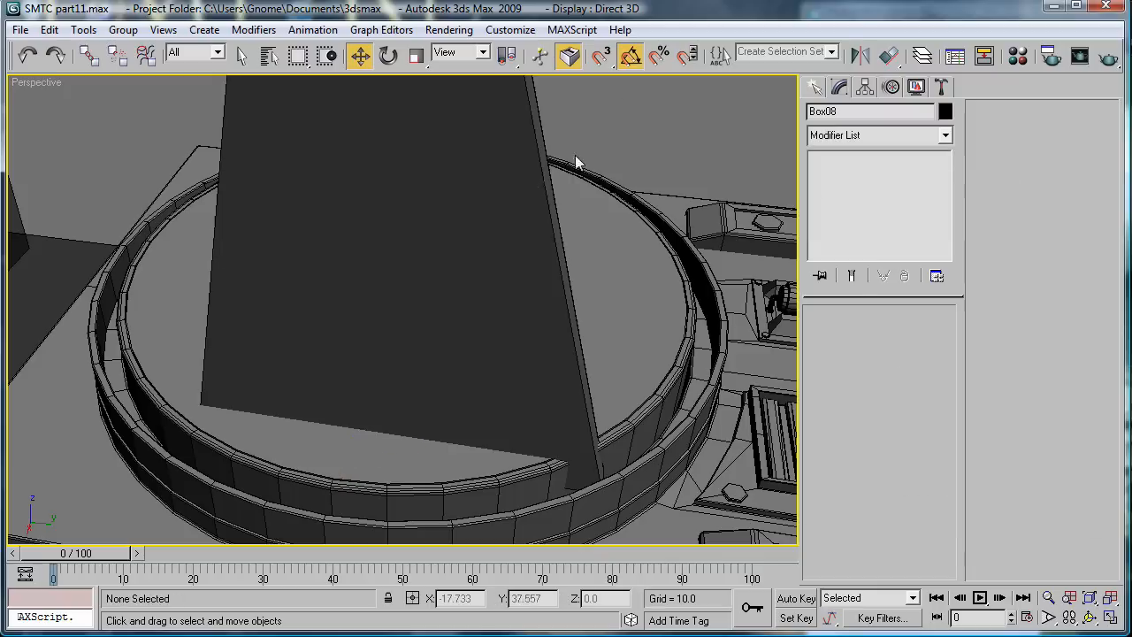
pyautogui.click(482, 117)
pyautogui.press('l')
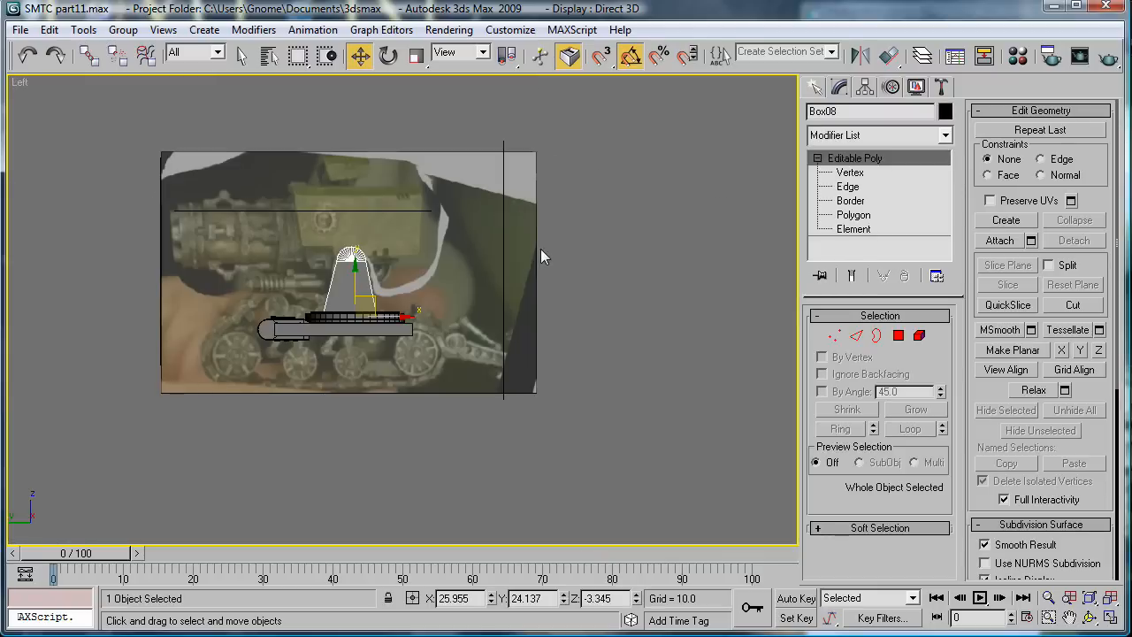
pyautogui.scroll(6, 500, 266)
pyautogui.moveTo(311, 258); pyautogui.dragTo(507, 302, button='middle')
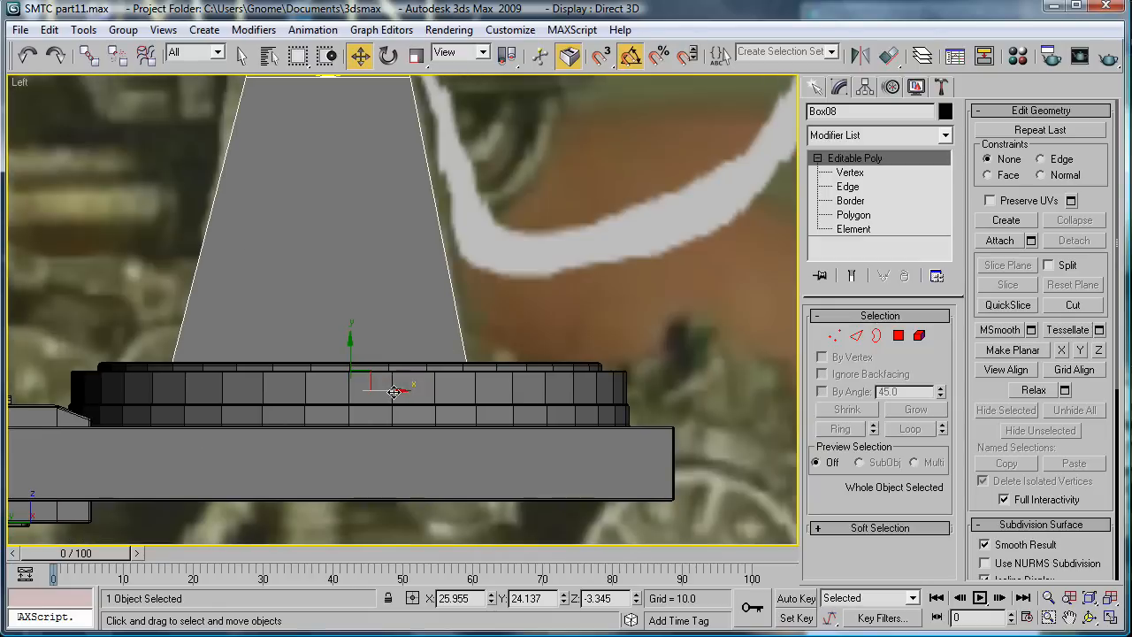
pyautogui.press('t')
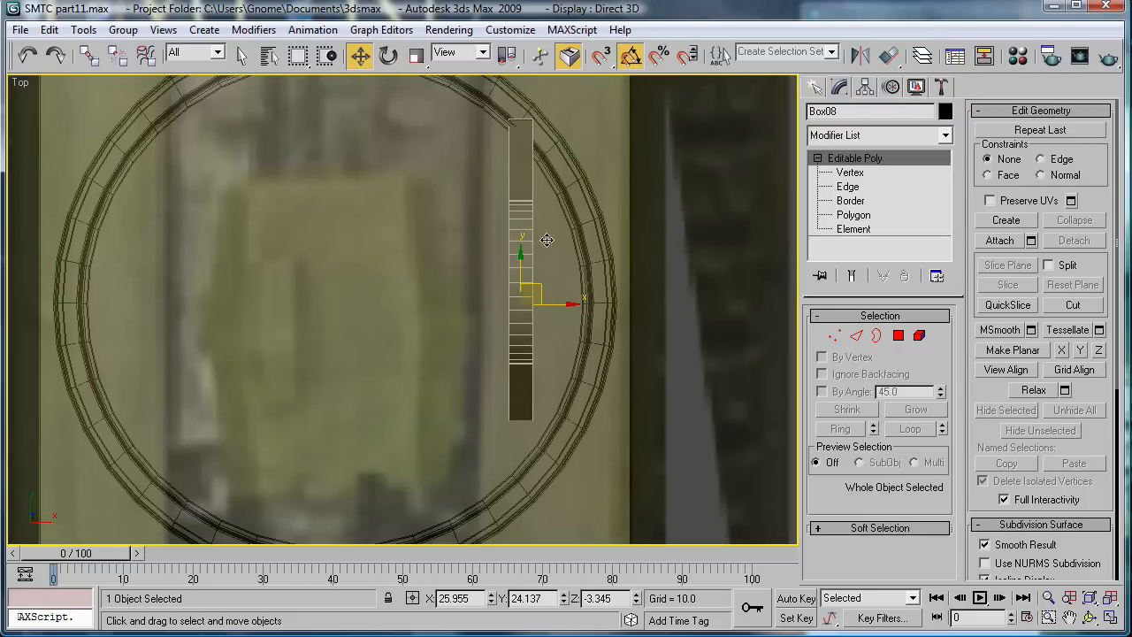
pyautogui.press('1')
pyautogui.moveTo(482, 104); pyautogui.dragTo(534, 161)
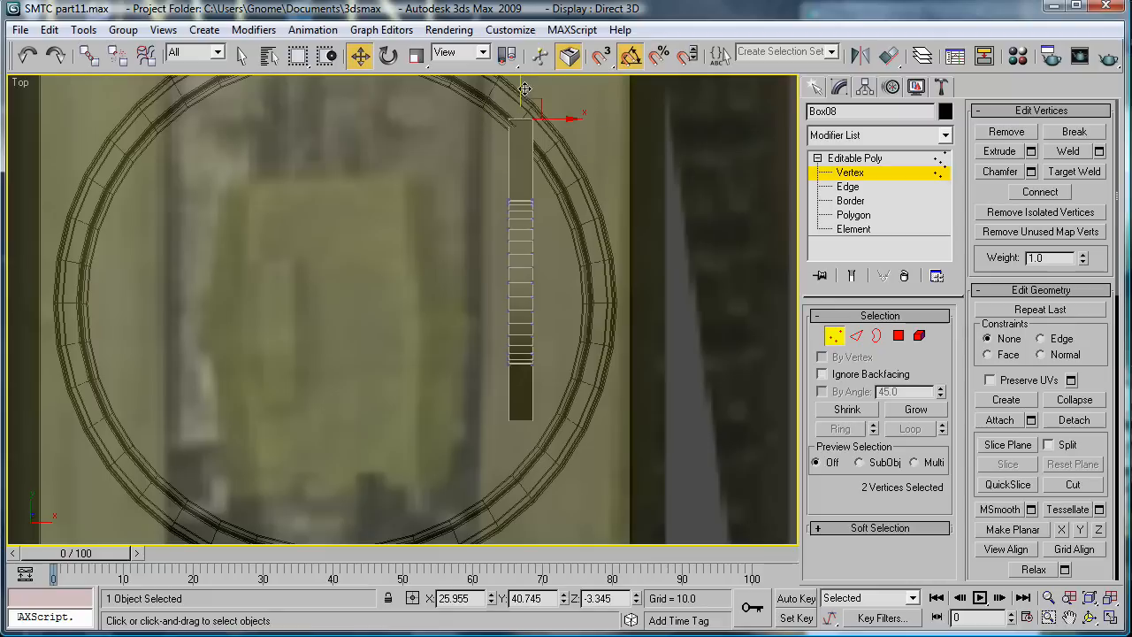
pyautogui.moveTo(517, 85); pyautogui.dragTo(529, 120)
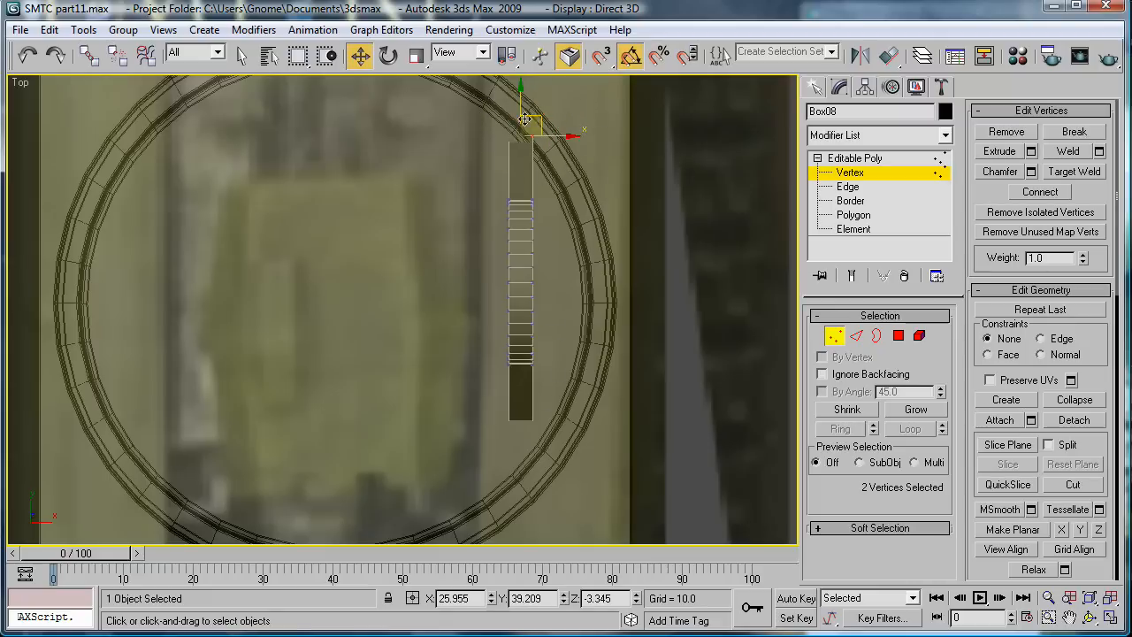
pyautogui.moveTo(521, 94); pyautogui.dragTo(522, 99)
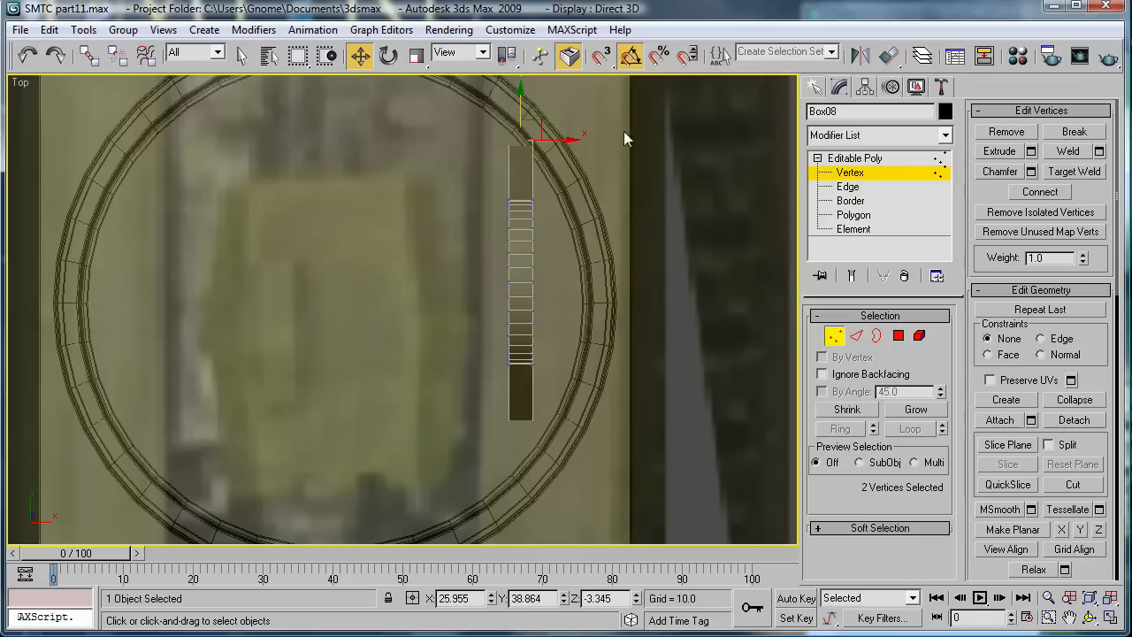
pyautogui.click(849, 171)
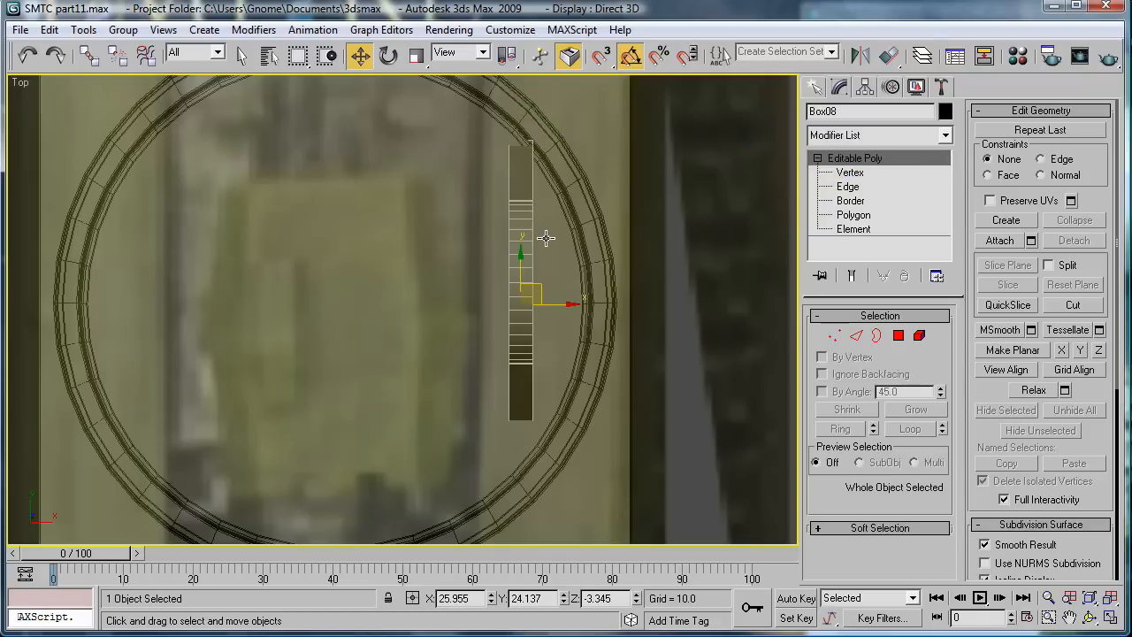
# Step: Move the whole upright plate along the Y axis to about Y 22.4
pyautogui.moveTo(522, 256); pyautogui.dragTo(522, 257)
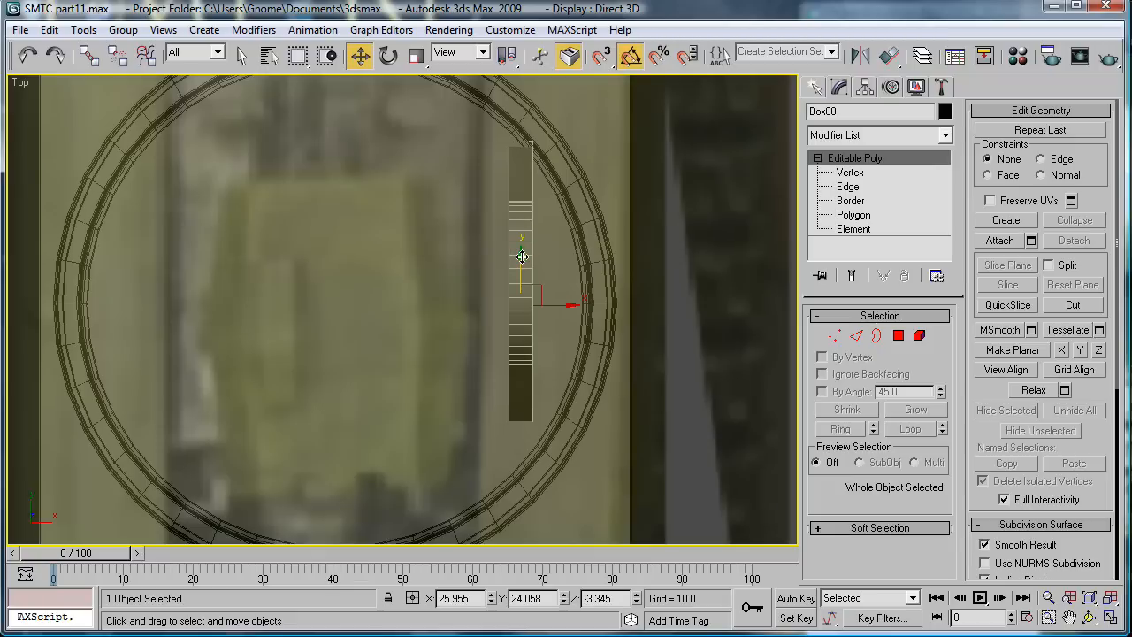
pyautogui.moveTo(521, 257); pyautogui.dragTo(526, 275)
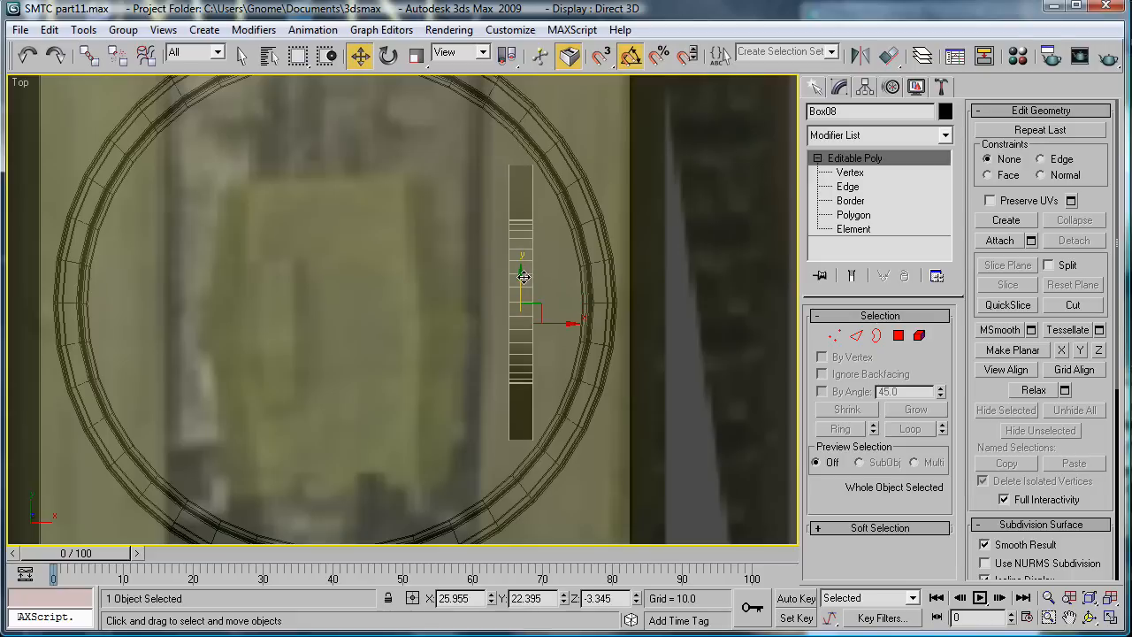
pyautogui.press('p')
# Step: Select the arc vertices of the upright plate's rounded top and scale them slightly narrower horizontally in the left view
pyautogui.press('l')
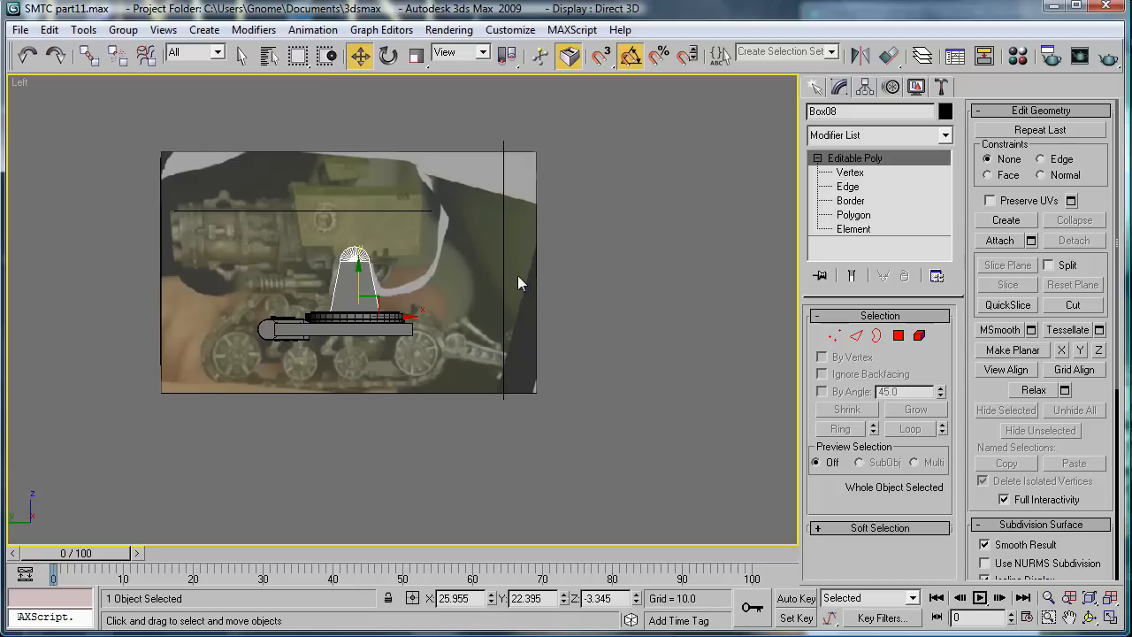
pyautogui.moveTo(459, 295); pyautogui.dragTo(461, 303, button='middle')
pyautogui.scroll(4, 461, 303)
pyautogui.moveTo(369, 226); pyautogui.dragTo(492, 360, button='middle')
pyautogui.scroll(5, 561, 273)
pyautogui.scroll(2, 529, 319)
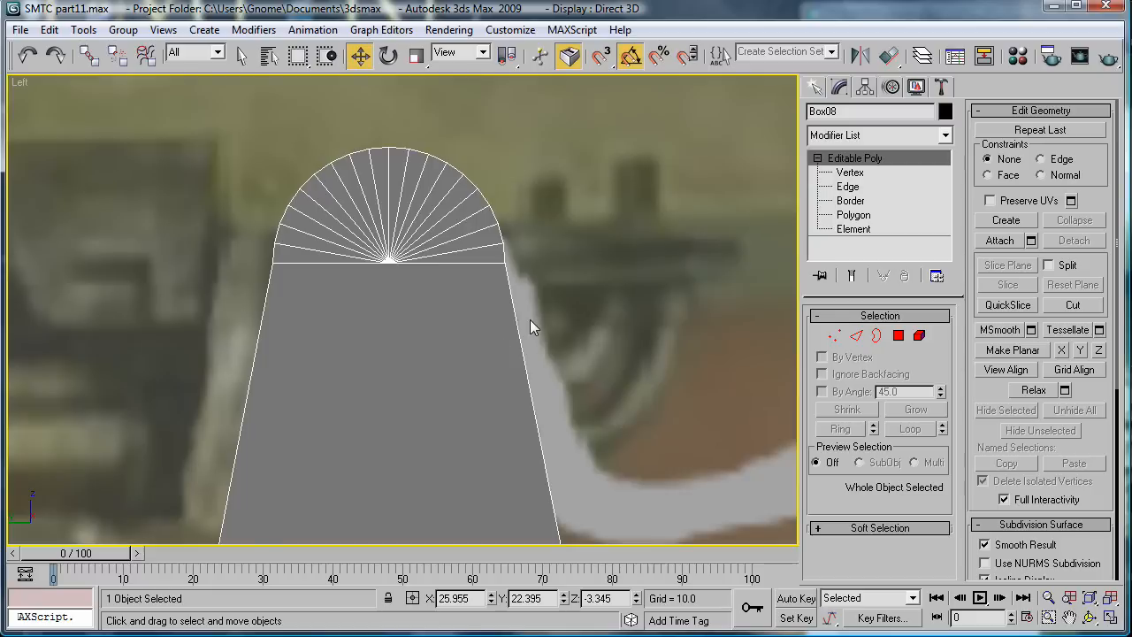
pyautogui.click(850, 172)
pyautogui.moveTo(215, 114); pyautogui.dragTo(573, 254)
pyautogui.press('r')
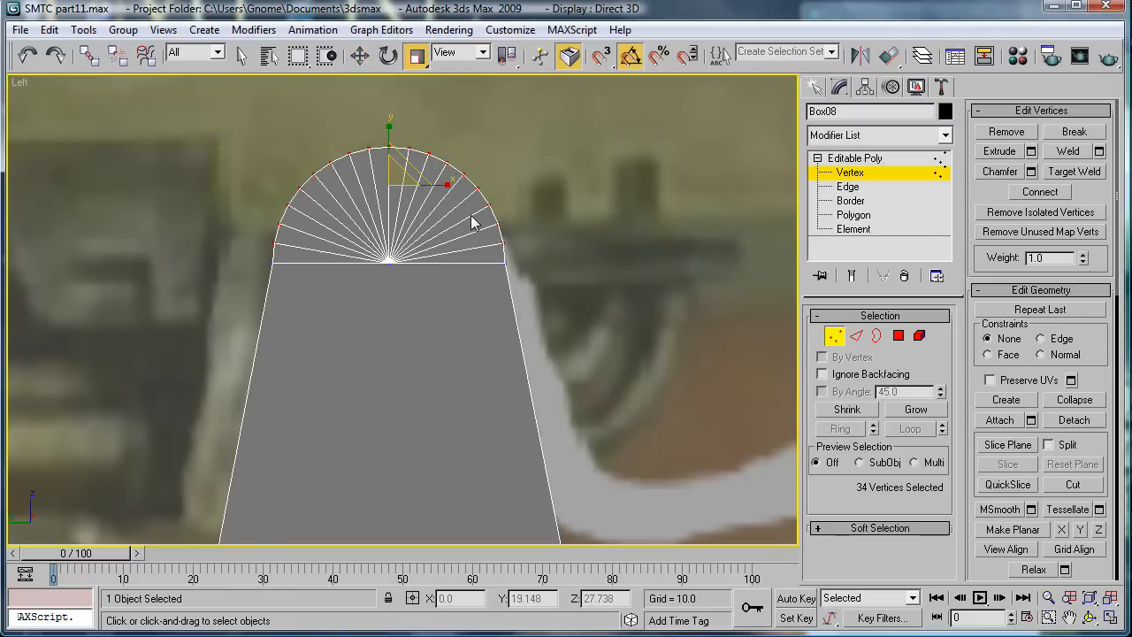
pyautogui.moveTo(449, 185); pyautogui.dragTo(449, 190)
pyautogui.click(572, 256)
# Step: Consult the side reference photo in Windows Photo Gallery, then return to 3ds Max and examine the upright plate's side profile
pyautogui.scroll(-3, 560, 296)
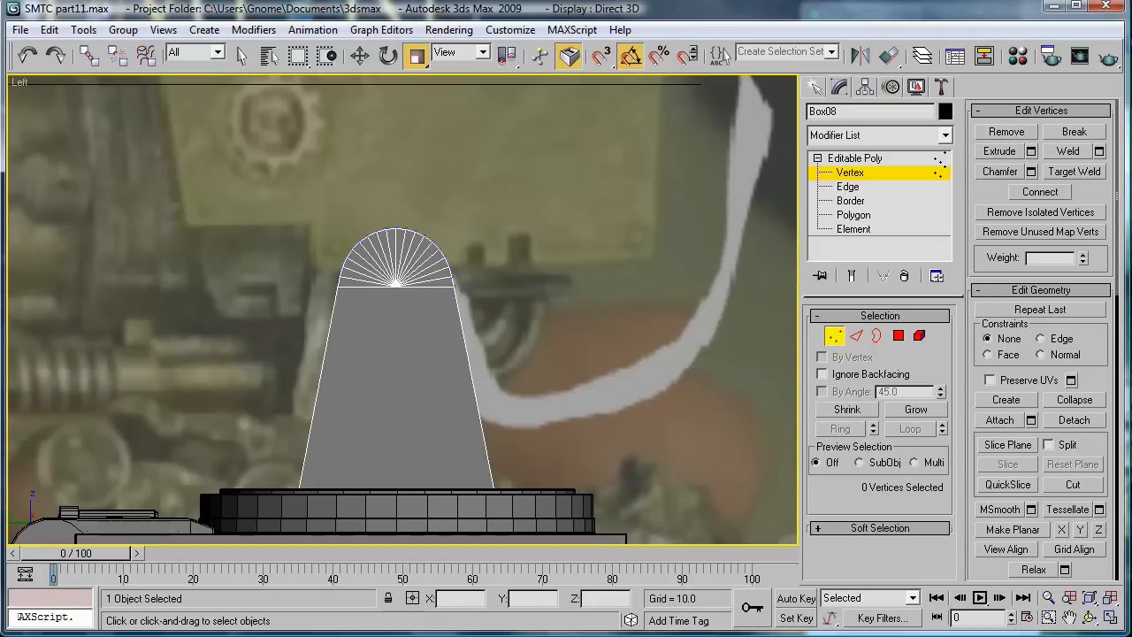
pyautogui.hotkey('alt', 'Tab')
pyautogui.press('Right')
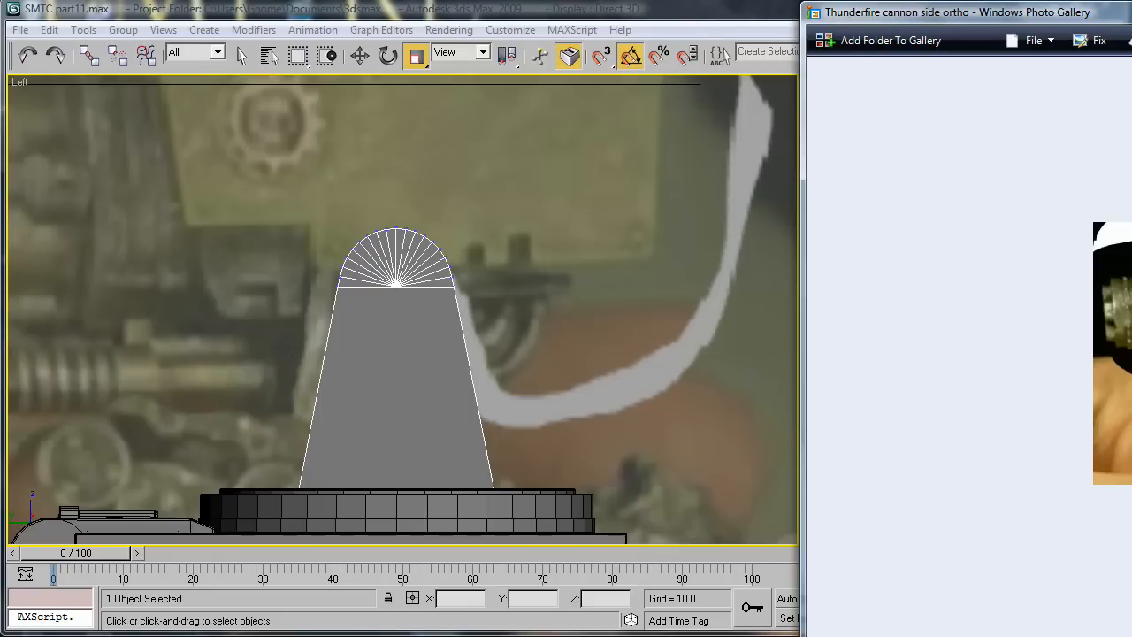
pyautogui.click(515, 16)
pyautogui.scroll(3, 429, 347)
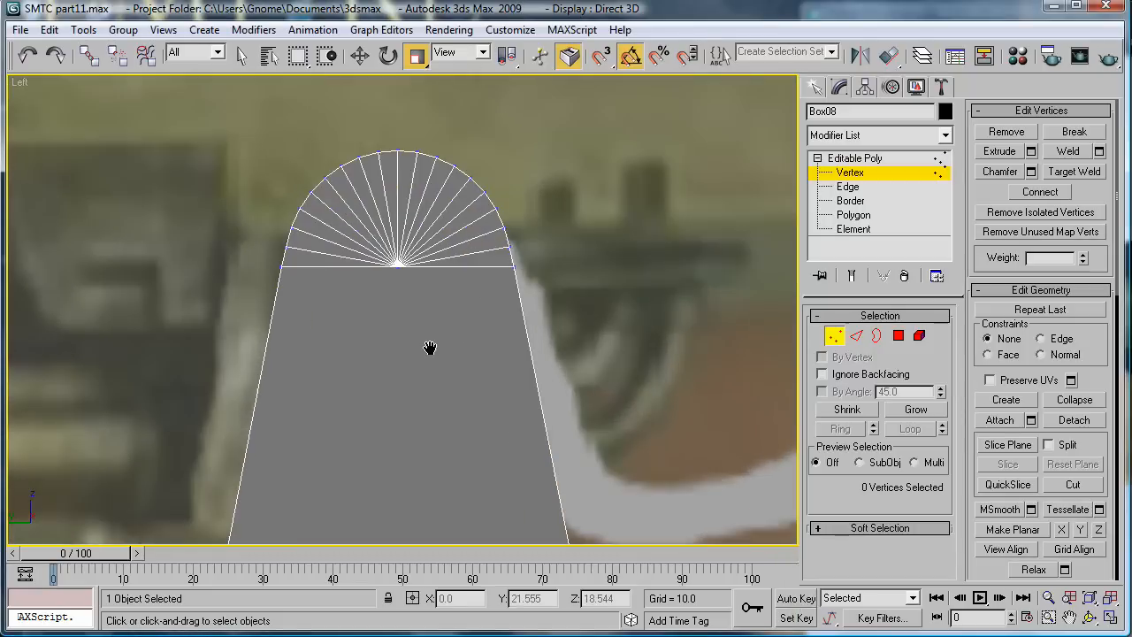
pyautogui.moveTo(427, 328); pyautogui.dragTo(428, 222, button='middle')
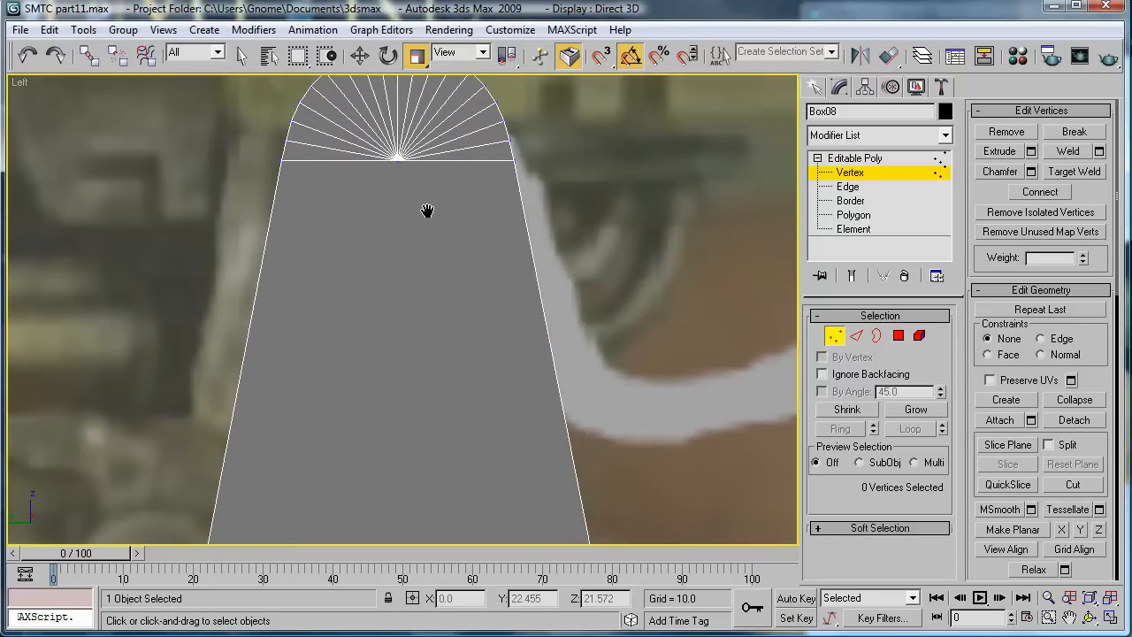
# Step: Select the large tapered polygon and all the fan polygons of the rounded top on the upright plate's side face
pyautogui.press('4')
pyautogui.click(345, 274)
pyautogui.scroll(-3, 398, 244)
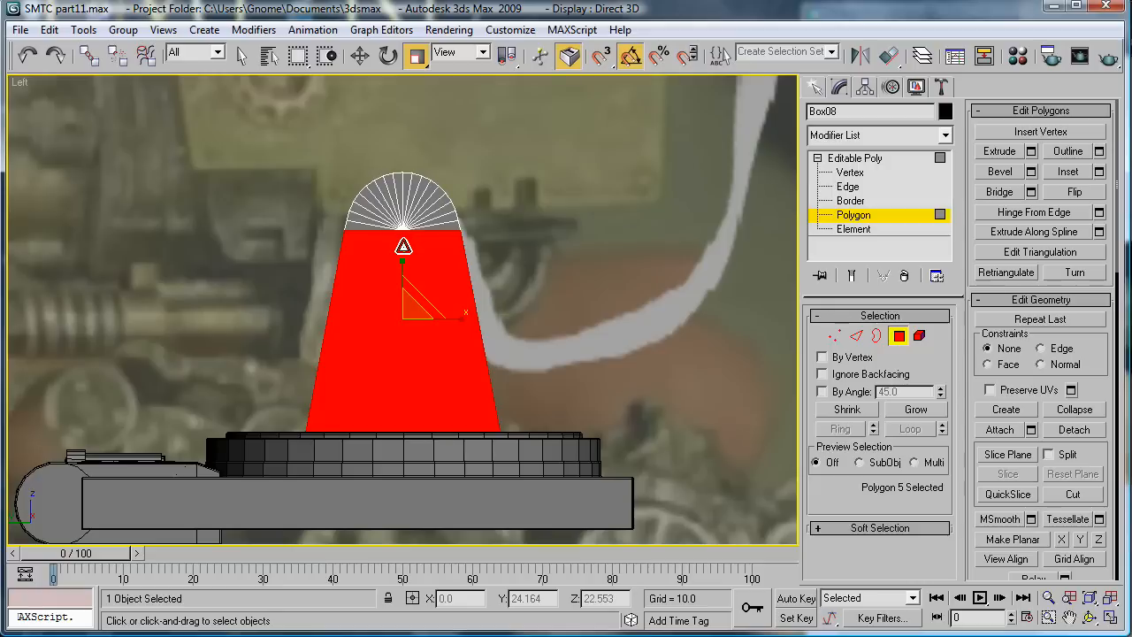
pyautogui.scroll(3, 408, 212)
pyautogui.moveTo(412, 196); pyautogui.dragTo(388, 348, button='middle')
pyautogui.scroll(3, 403, 310)
pyautogui.keyDown('ctrl'); pyautogui.click(494, 303); pyautogui.keyUp('ctrl')
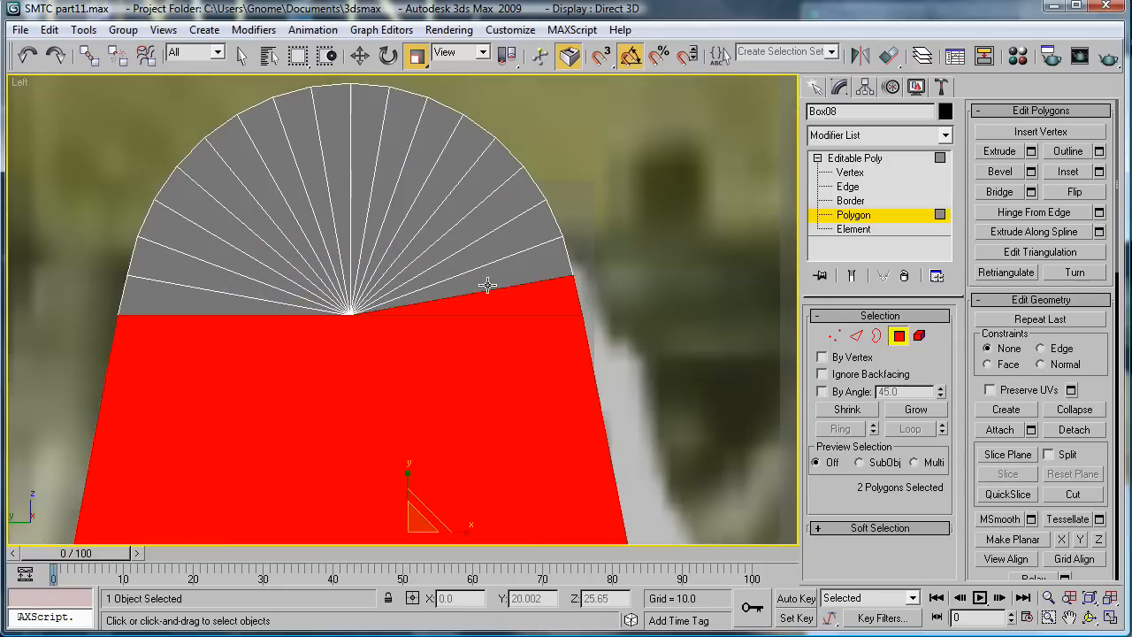
pyautogui.keyDown('ctrl'); pyautogui.click(485, 275); pyautogui.keyUp('ctrl')
pyautogui.keyDown('ctrl'); pyautogui.click(473, 248); pyautogui.keyUp('ctrl')
pyautogui.keyDown('ctrl'); pyautogui.click(441, 230); pyautogui.keyUp('ctrl')
pyautogui.keyDown('ctrl'); pyautogui.click(470, 237); pyautogui.keyUp('ctrl')
pyautogui.keyDown('ctrl'); pyautogui.click(427, 195); pyautogui.keyUp('ctrl')
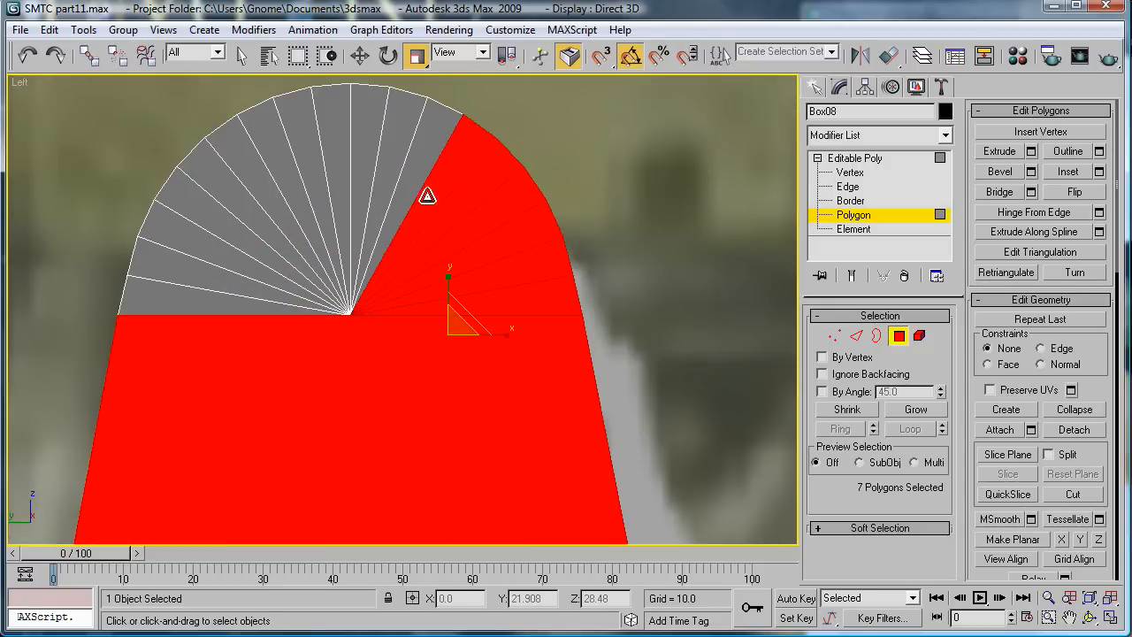
pyautogui.keyDown('ctrl'); pyautogui.click(390, 180); pyautogui.keyUp('ctrl')
pyautogui.keyDown('ctrl'); pyautogui.click(413, 175); pyautogui.keyUp('ctrl')
pyautogui.keyDown('ctrl'); pyautogui.click(364, 155); pyautogui.keyUp('ctrl')
pyautogui.keyDown('ctrl'); pyautogui.click(332, 153); pyautogui.keyUp('ctrl')
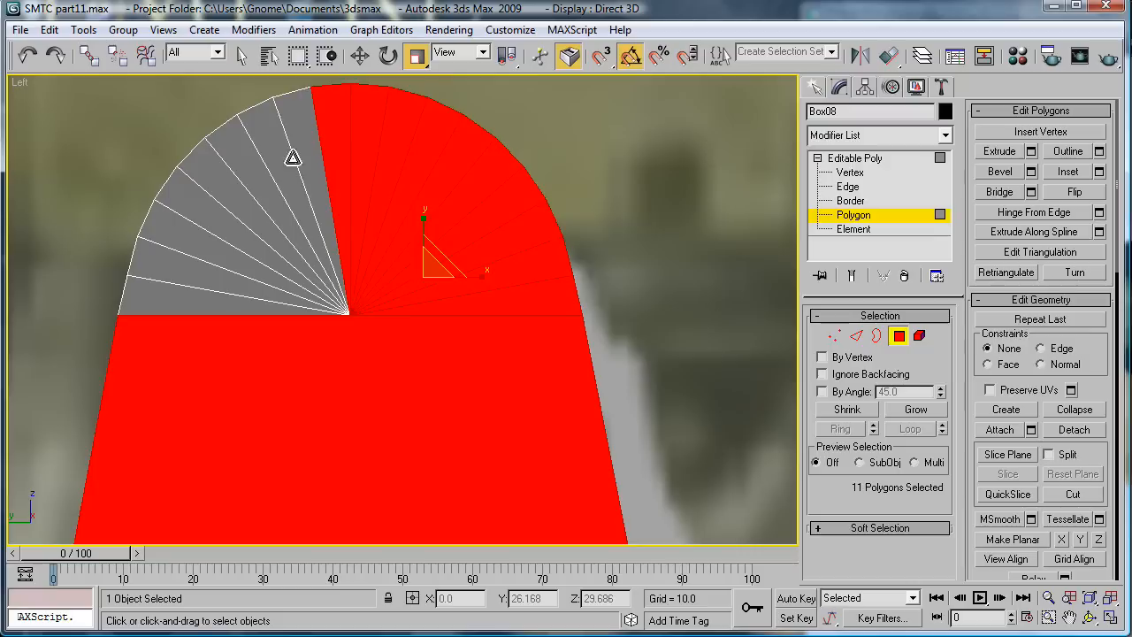
pyautogui.keyDown('ctrl'); pyautogui.click(310, 156); pyautogui.keyUp('ctrl')
pyautogui.keyDown('ctrl'); pyautogui.click(283, 157); pyautogui.keyUp('ctrl')
pyautogui.keyDown('ctrl'); pyautogui.click(264, 184); pyautogui.keyUp('ctrl')
pyautogui.keyDown('ctrl'); pyautogui.click(237, 200); pyautogui.keyUp('ctrl')
pyautogui.keyDown('ctrl'); pyautogui.click(209, 221); pyautogui.keyUp('ctrl')
pyautogui.keyDown('ctrl'); pyautogui.click(190, 250); pyautogui.keyUp('ctrl')
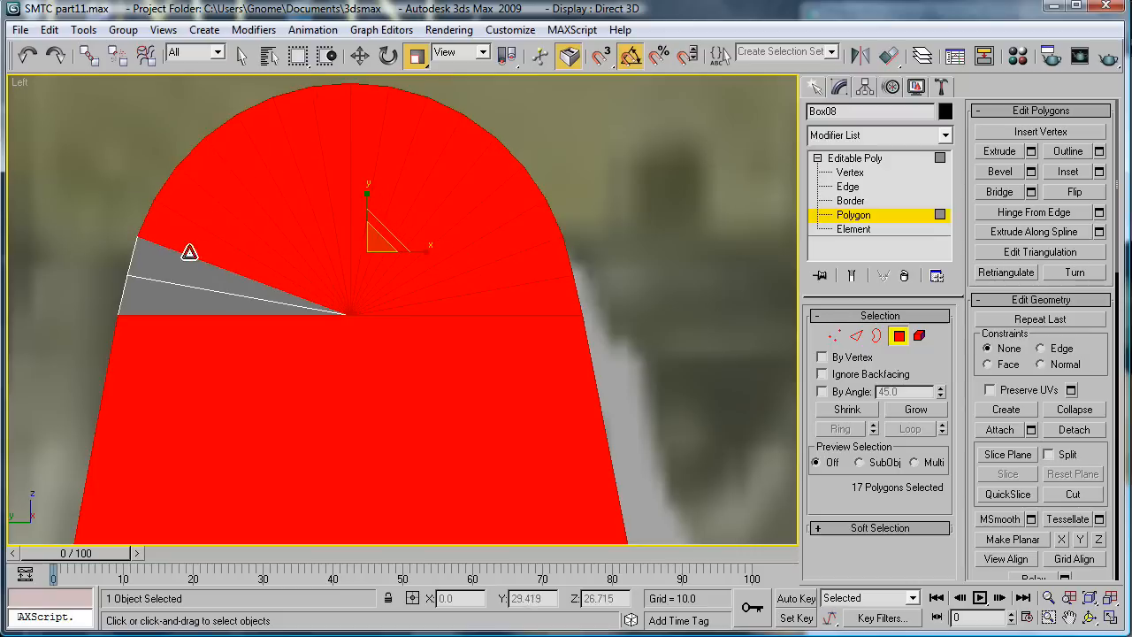
pyautogui.keyDown('ctrl'); pyautogui.click(175, 265); pyautogui.keyUp('ctrl')
pyautogui.keyDown('ctrl'); pyautogui.click(171, 295); pyautogui.keyUp('ctrl')
pyautogui.moveTo(334, 276); pyautogui.dragTo(363, 209, button='middle')
pyautogui.scroll(-2, 364, 206)
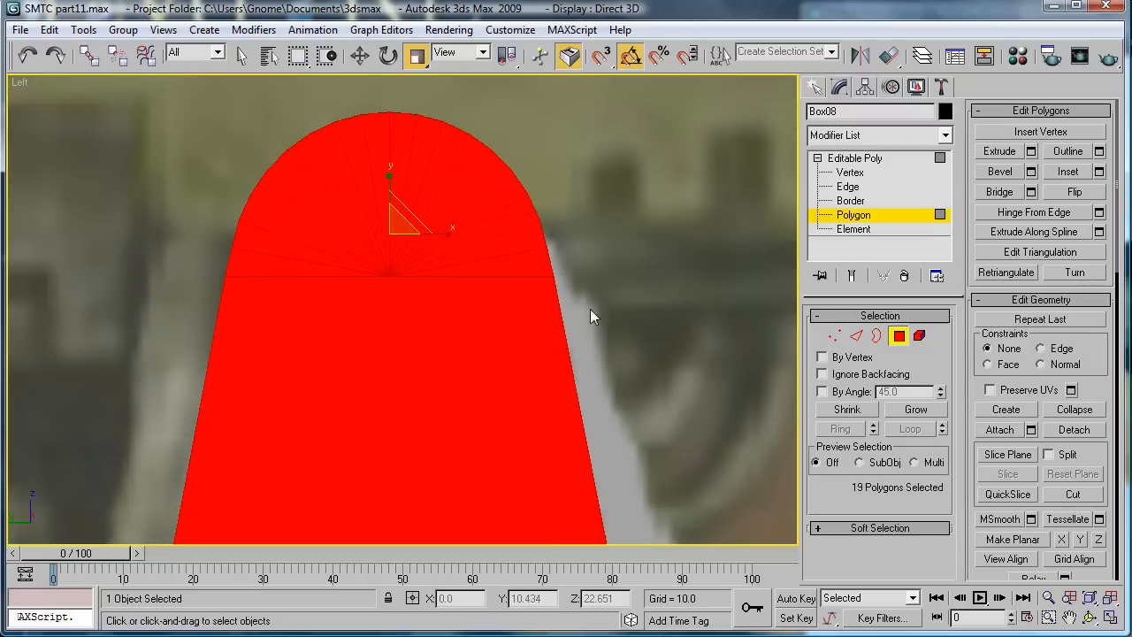
# Step: Inset the selected side-face polygons as a group by 1.0
pyautogui.moveTo(590, 313); pyautogui.dragTo(579, 216, button='middle')
pyautogui.click(1099, 171)
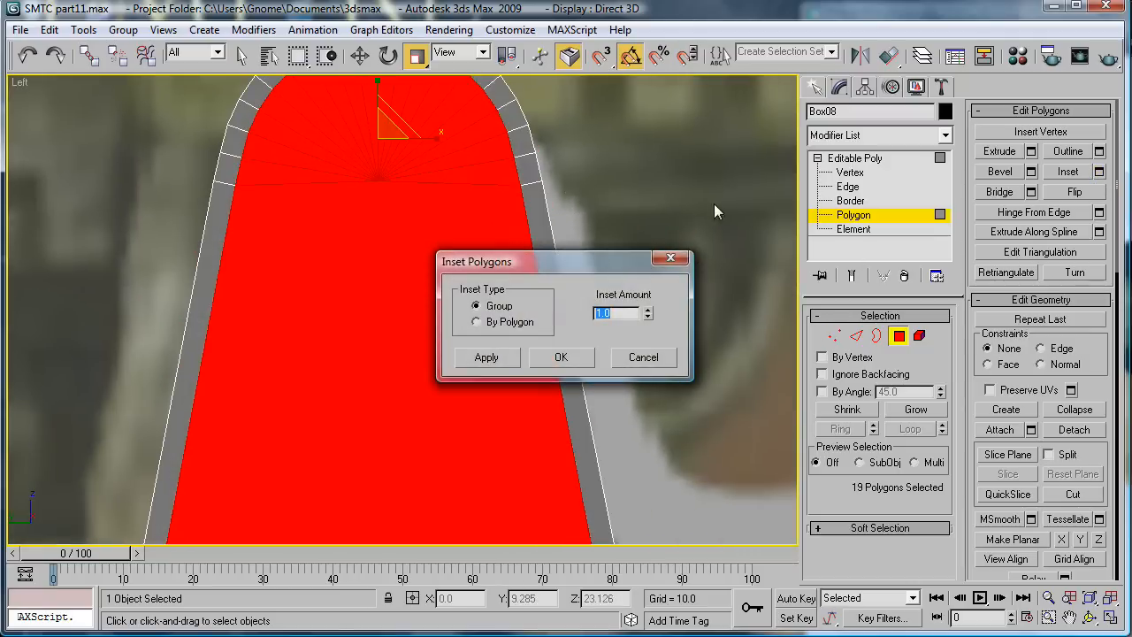
pyautogui.moveTo(714, 203); pyautogui.dragTo(672, 117, button='middle')
pyautogui.scroll(-5, 666, 429)
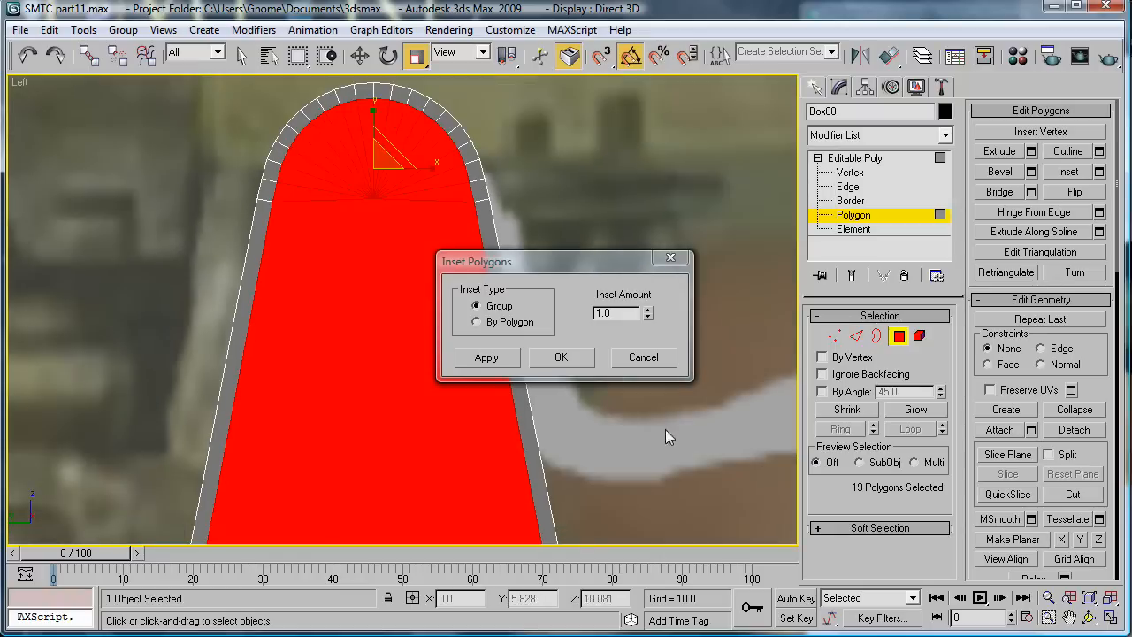
pyautogui.scroll(4, 575, 399)
pyautogui.moveTo(389, 220); pyautogui.dragTo(303, 196, button='middle')
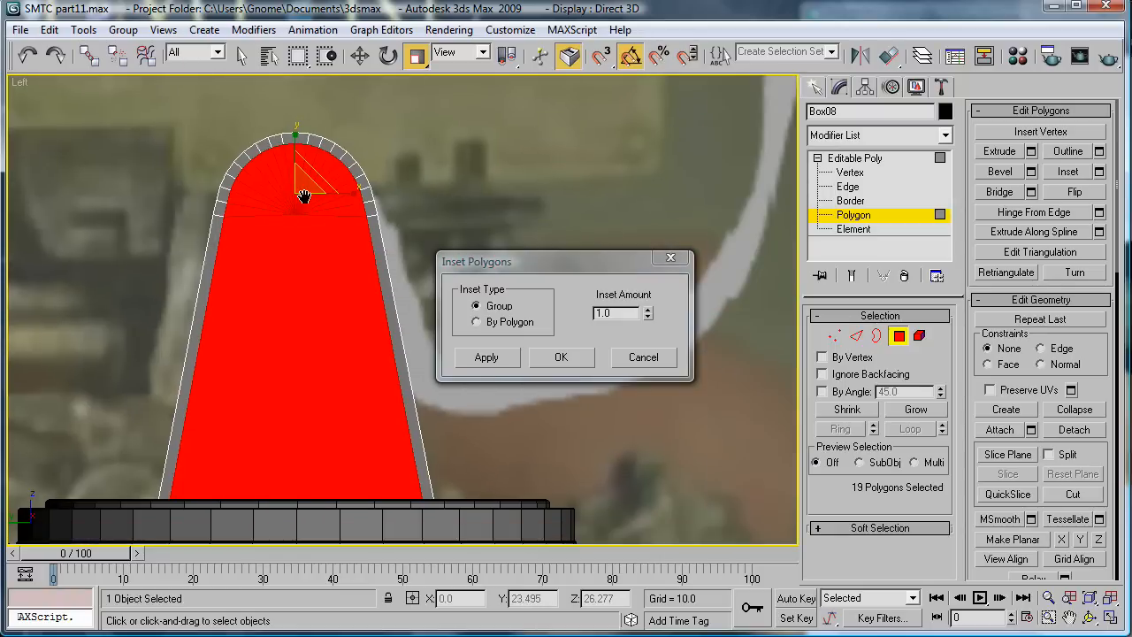
pyautogui.click(566, 358)
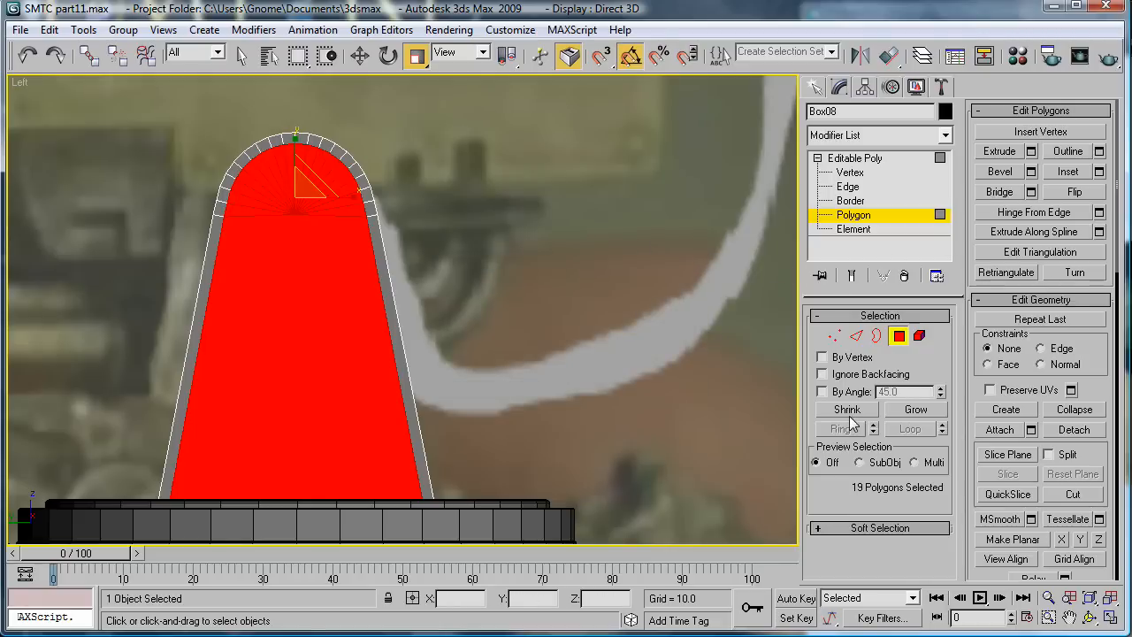
# Step: Grow the polygon selection to include the inset border, and deselect the inner polygons so only the border strip is selected
pyautogui.click(915, 409)
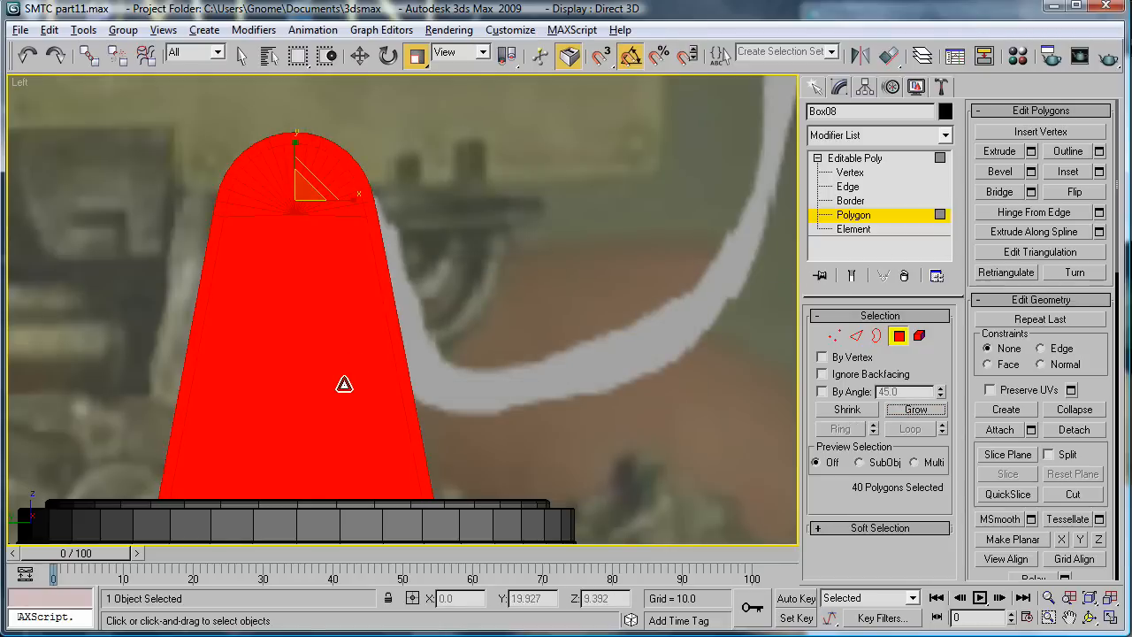
pyautogui.press('alt')
pyautogui.click(229, 52)
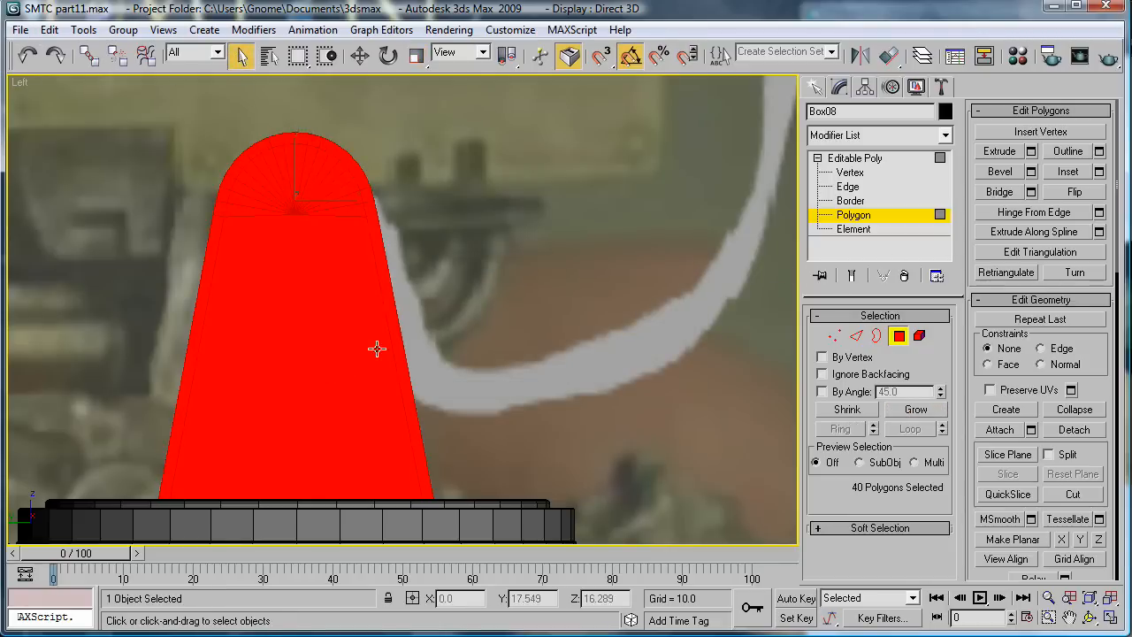
pyautogui.keyDown('alt'); pyautogui.moveTo(363, 358); pyautogui.dragTo(280, 215); pyautogui.keyUp('alt')
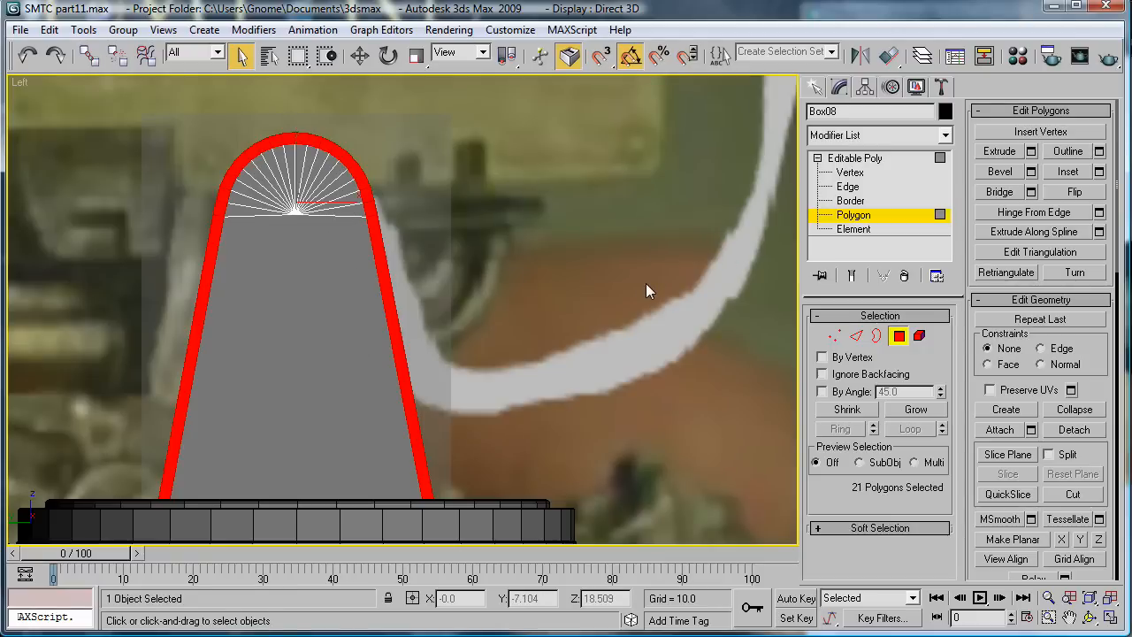
# Step: Extrude the selected border strip of the upright plate as a group with a height of 0.5
pyautogui.press('p')
pyautogui.keyDown('alt'); pyautogui.moveTo(428, 355); pyautogui.dragTo(518, 382, button='middle'); pyautogui.keyUp('alt')
pyautogui.scroll(3, 518, 382)
pyautogui.moveTo(445, 327); pyautogui.dragTo(652, 510, button='middle')
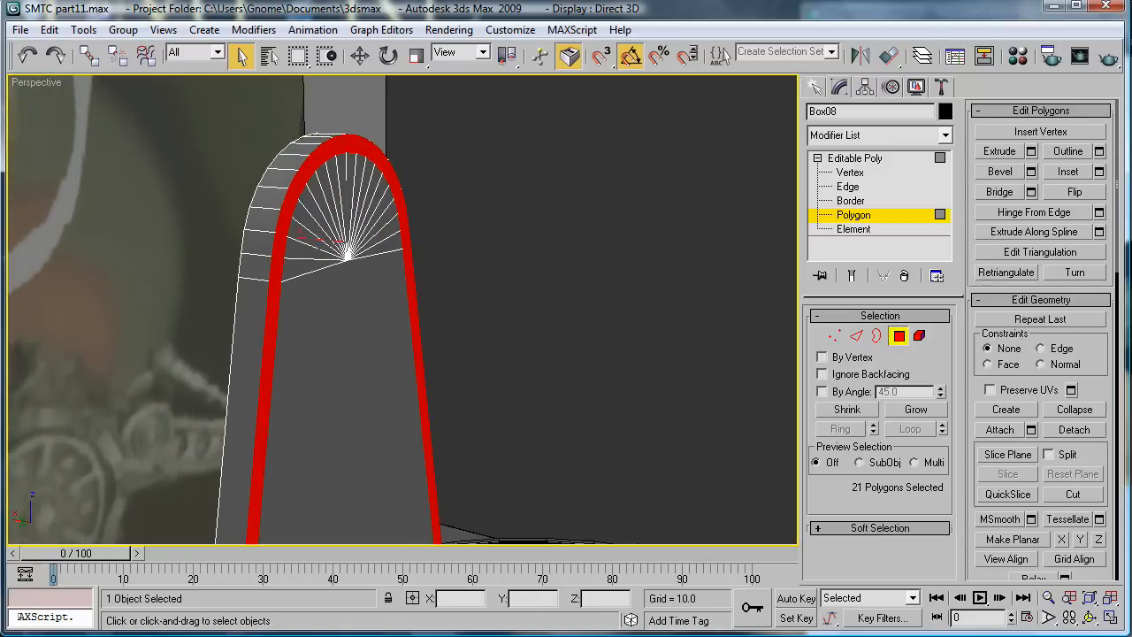
pyautogui.click(1031, 151)
pyautogui.moveTo(649, 308); pyautogui.dragTo(652, 383)
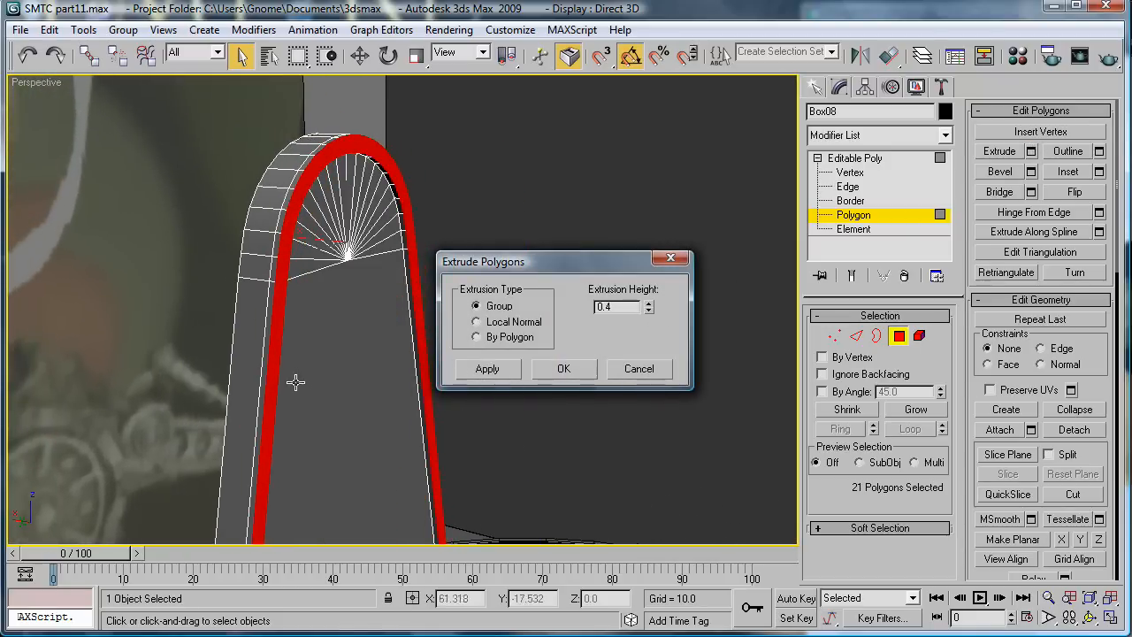
pyautogui.keyDown('alt'); pyautogui.moveTo(296, 382); pyautogui.dragTo(267, 402, button='middle'); pyautogui.keyUp('alt')
pyautogui.moveTo(621, 307); pyautogui.dragTo(290, 258)
pyautogui.write('.5')
pyautogui.press('Return')
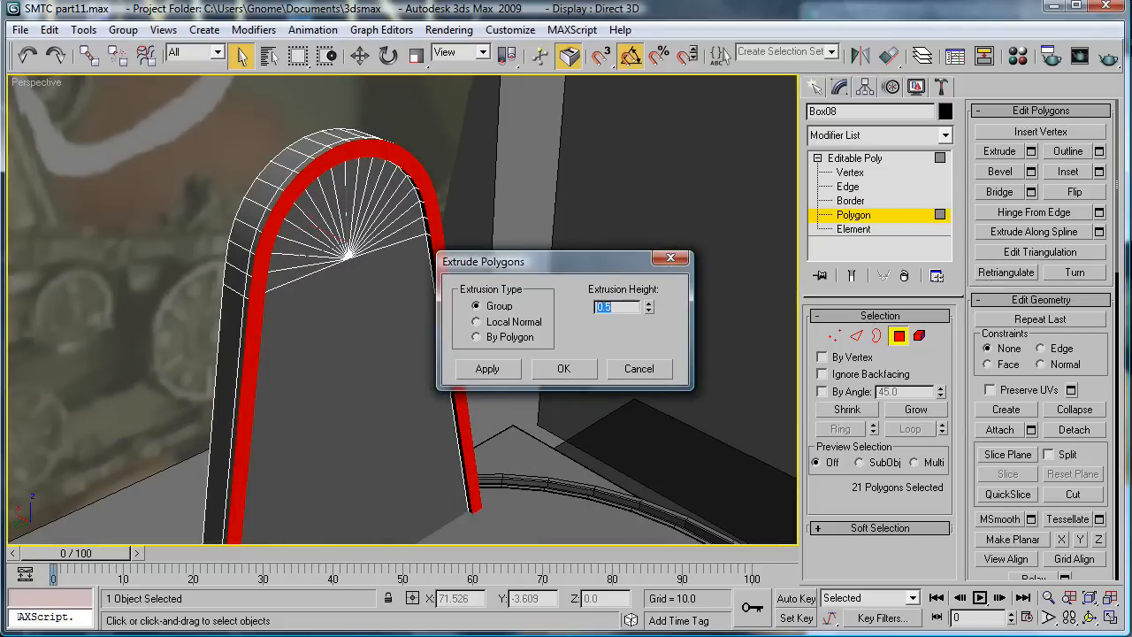
pyautogui.click(588, 373)
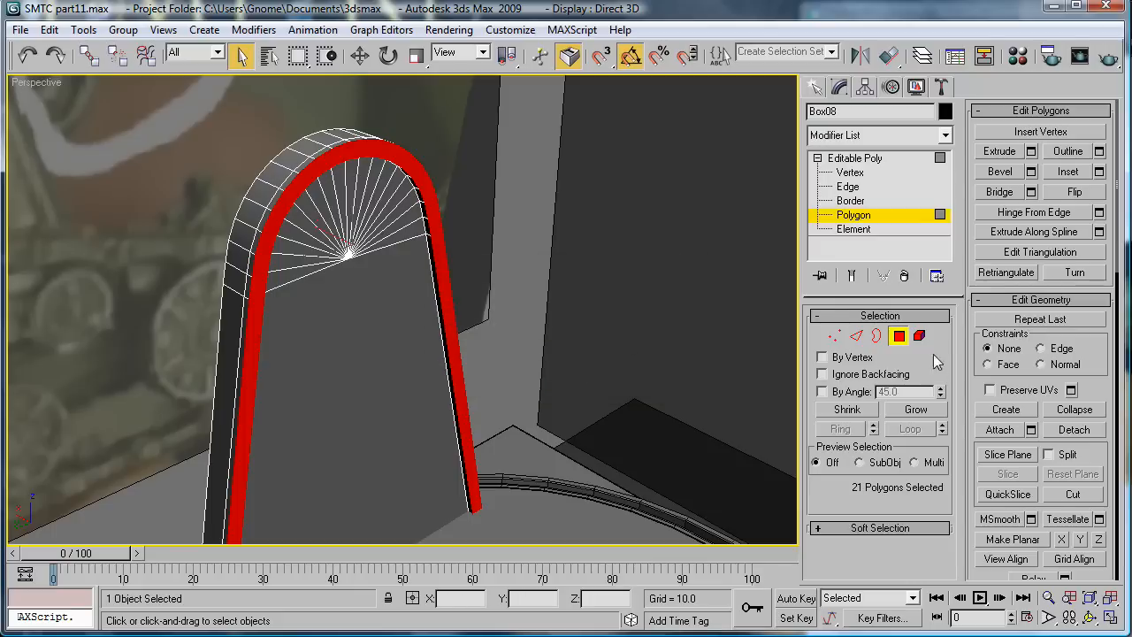
# Step: Convert the raised rim's polygon selection to edges and deselect the short cross edges, keeping only its inner and outer outlines
pyautogui.click(859, 338)
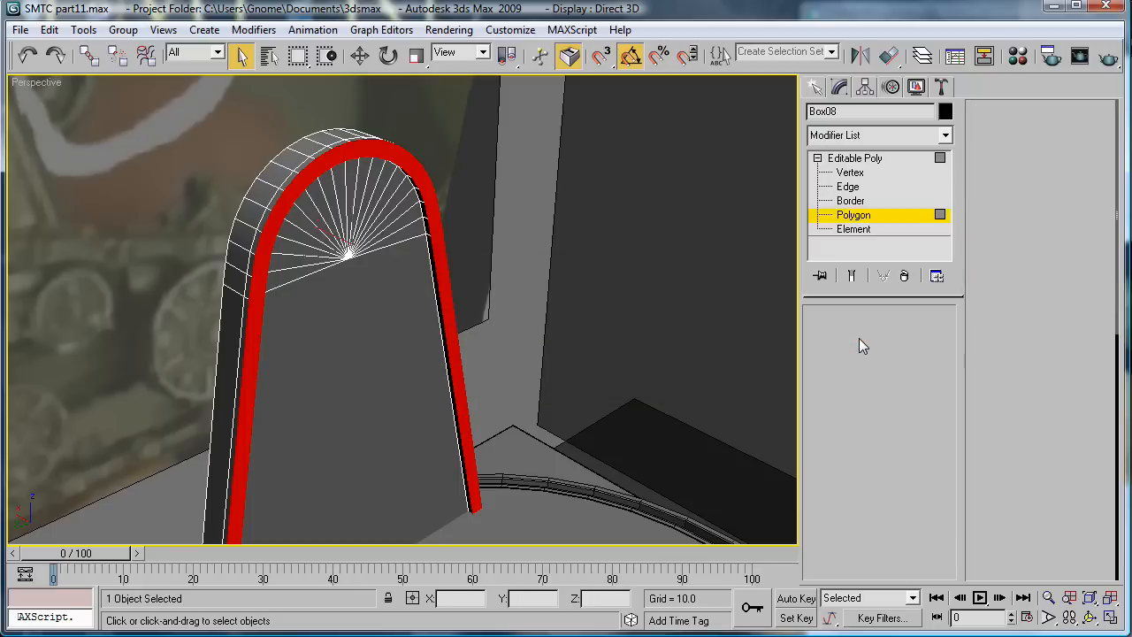
pyautogui.keyDown('alt'); pyautogui.moveTo(445, 306); pyautogui.dragTo(366, 291, button='middle'); pyautogui.keyUp('alt')
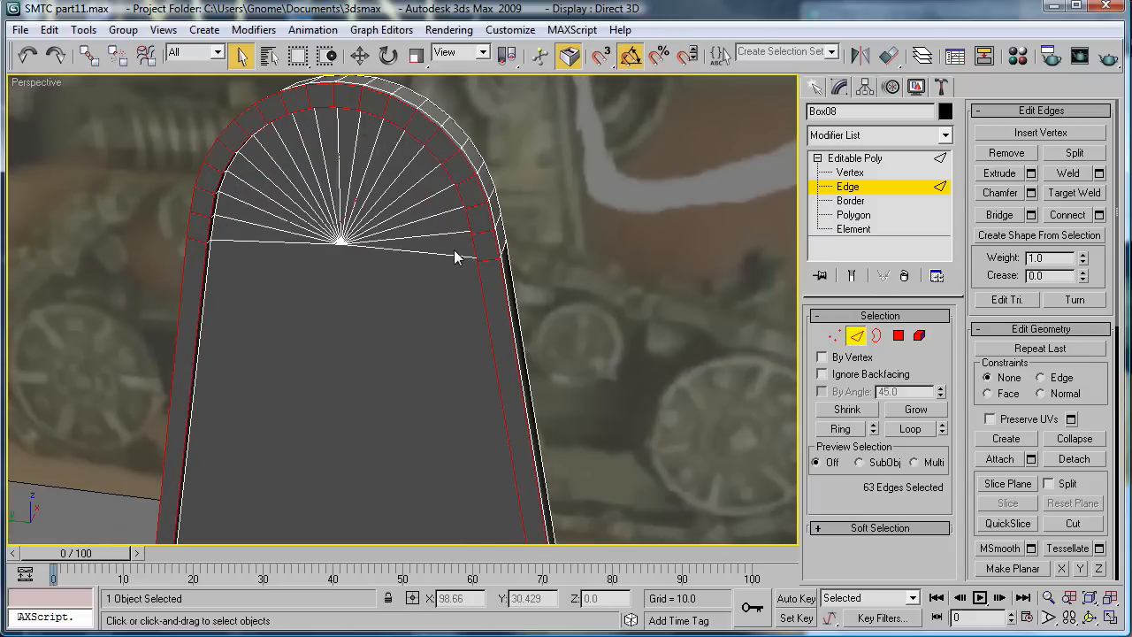
pyautogui.keyDown('alt'); pyautogui.moveTo(455, 257); pyautogui.dragTo(523, 251, button='middle'); pyautogui.keyUp('alt')
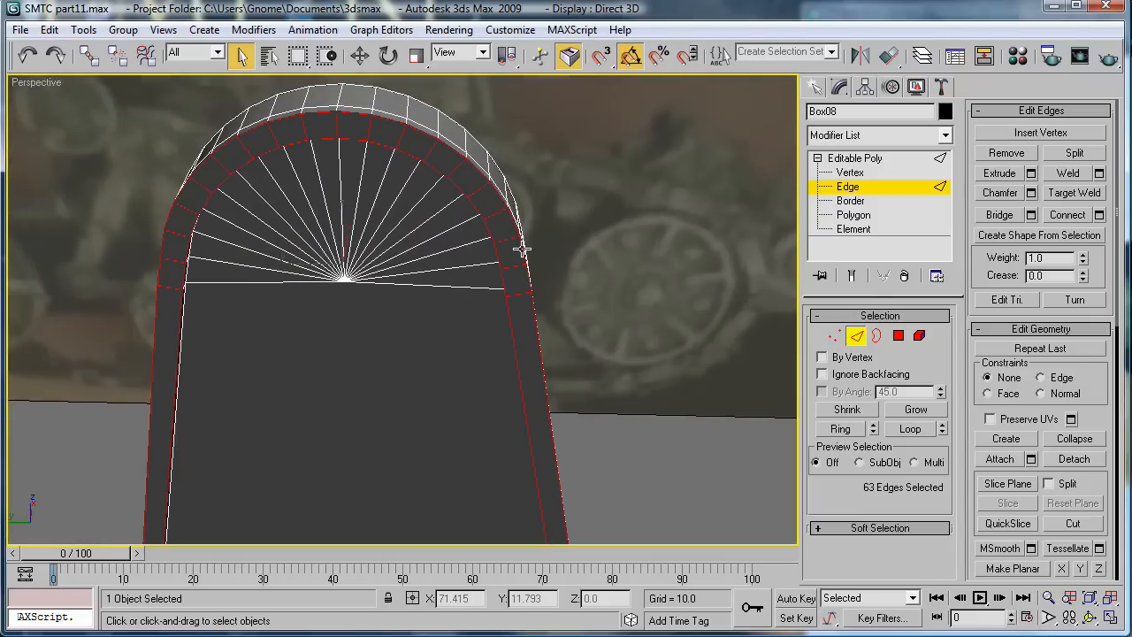
pyautogui.keyDown('alt'); pyautogui.click(516, 293); pyautogui.keyUp('alt')
pyautogui.keyDown('alt'); pyautogui.click(513, 264); pyautogui.keyUp('alt')
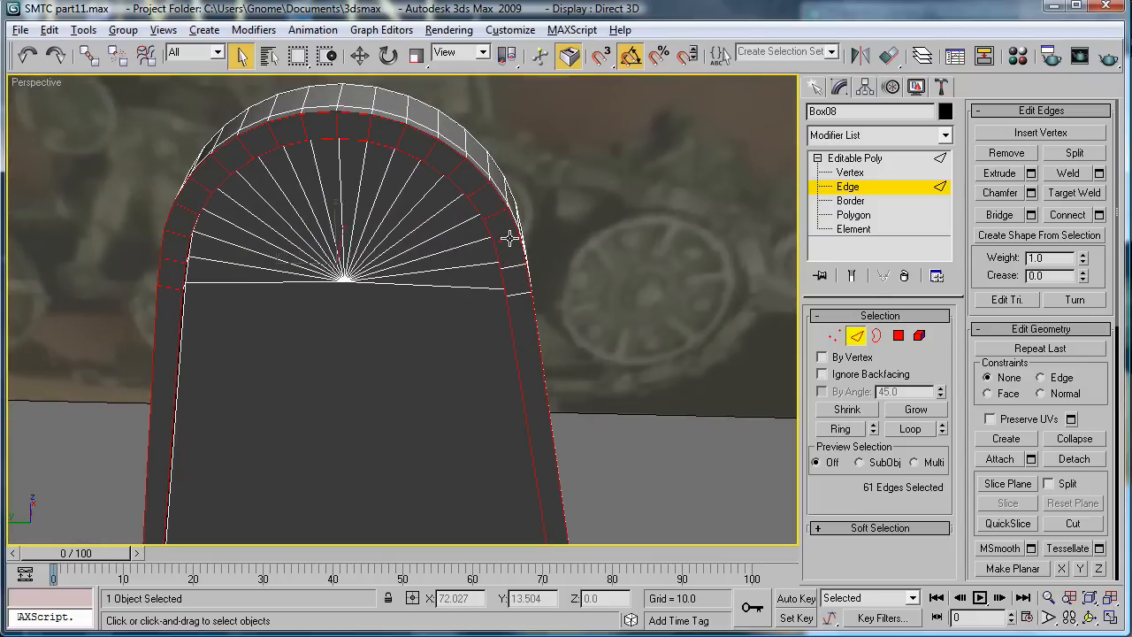
pyautogui.keyDown('alt'); pyautogui.click(510, 238); pyautogui.keyUp('alt')
pyautogui.keyDown('alt'); pyautogui.click(496, 212); pyautogui.keyUp('alt')
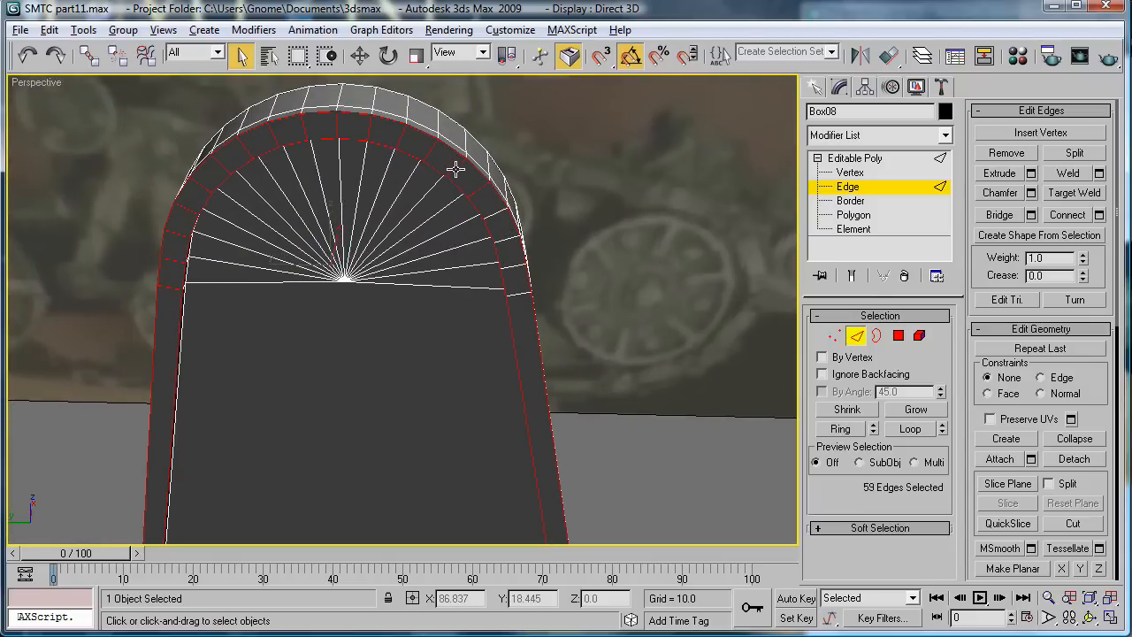
pyautogui.keyDown('alt'); pyautogui.click(455, 168); pyautogui.keyUp('alt')
pyautogui.keyDown('alt'); pyautogui.click(434, 151); pyautogui.keyUp('alt')
pyautogui.keyDown('alt'); pyautogui.click(407, 143); pyautogui.keyUp('alt')
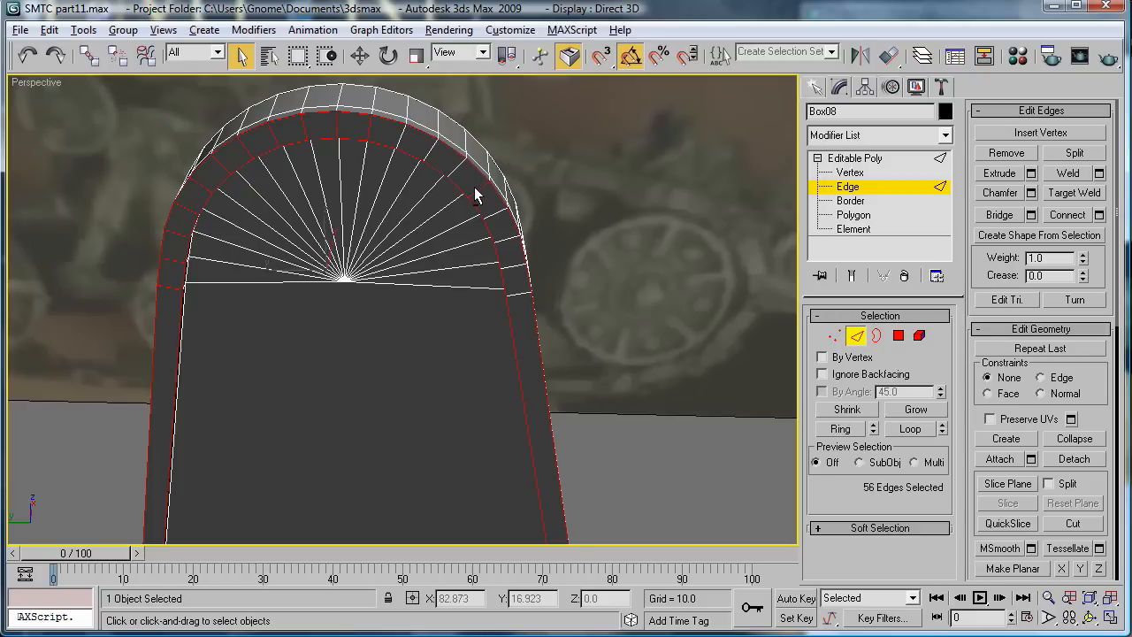
pyautogui.keyDown('alt'); pyautogui.click(397, 166); pyautogui.keyUp('alt')
pyautogui.keyDown('alt'); pyautogui.click(370, 132); pyautogui.keyUp('alt')
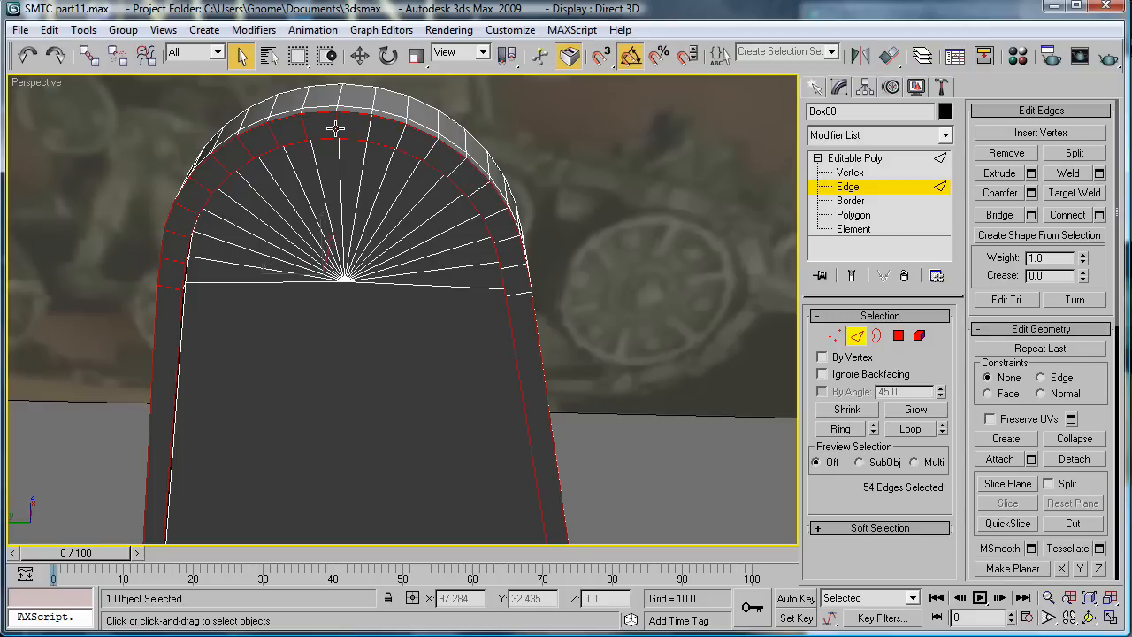
pyautogui.keyDown('alt'); pyautogui.click(335, 128); pyautogui.keyUp('alt')
pyautogui.keyDown('alt'); pyautogui.click(276, 140); pyautogui.keyUp('alt')
pyautogui.keyDown('alt'); pyautogui.click(247, 151); pyautogui.keyUp('alt')
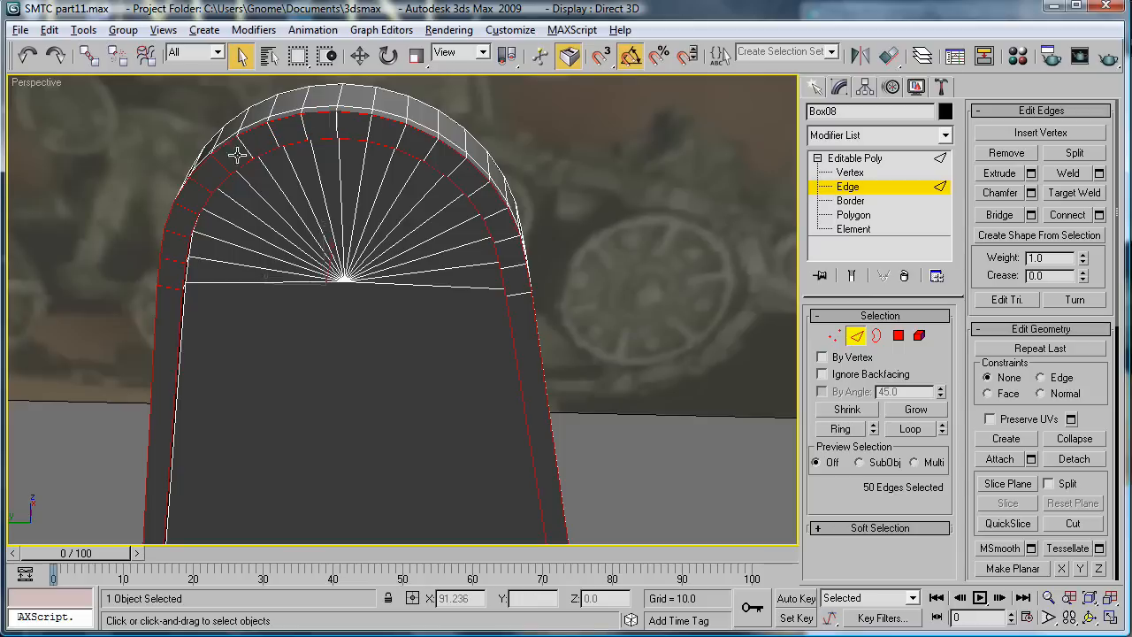
pyautogui.keyDown('alt'); pyautogui.click(224, 164); pyautogui.keyUp('alt')
pyautogui.keyDown('alt'); pyautogui.click(202, 186); pyautogui.keyUp('alt')
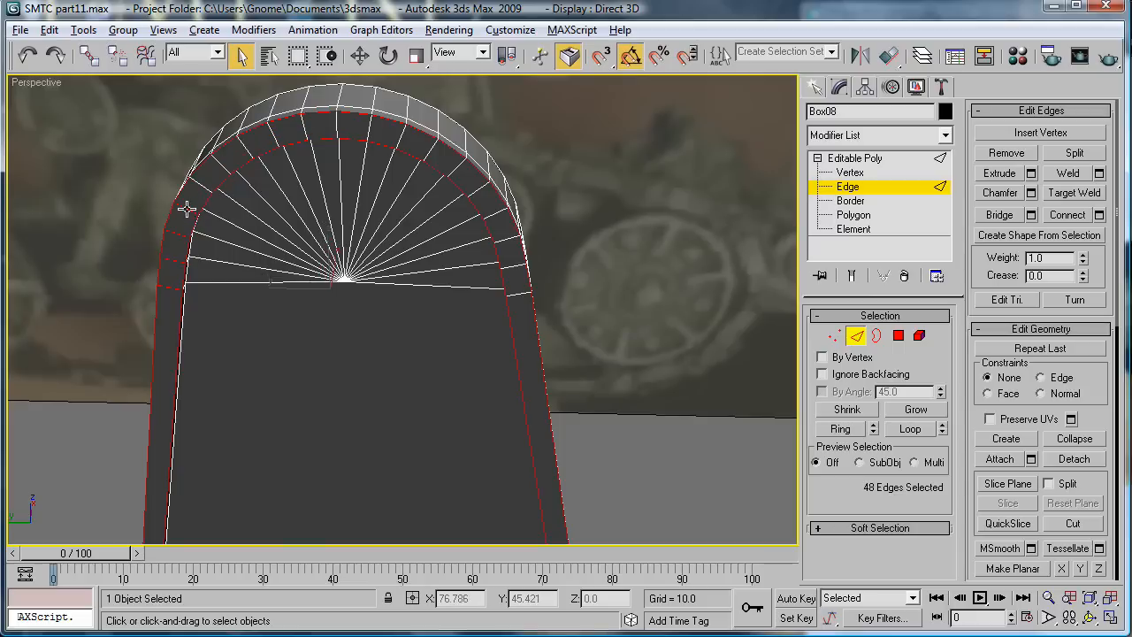
pyautogui.keyDown('alt'); pyautogui.click(186, 208); pyautogui.keyUp('alt')
pyautogui.keyDown('alt'); pyautogui.click(176, 235); pyautogui.keyUp('alt')
pyautogui.keyDown('alt'); pyautogui.click(174, 259); pyautogui.keyUp('alt')
pyautogui.keyDown('alt'); pyautogui.click(171, 285); pyautogui.keyUp('alt')
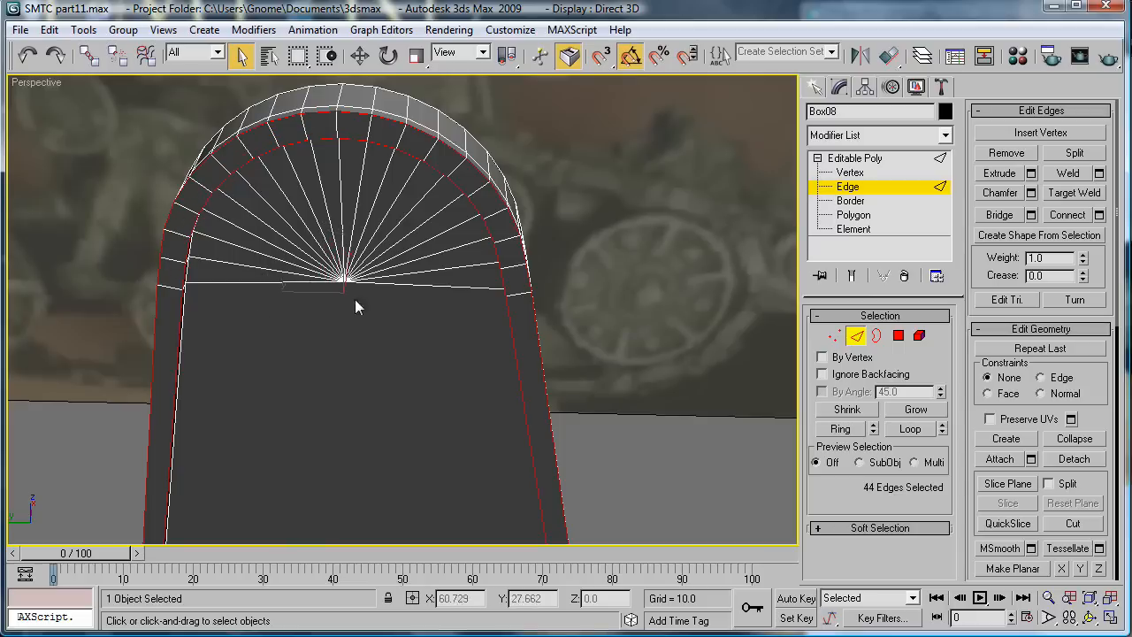
# Step: Chamfer the rim's inner and outer outline edges by 0.16 with one segment, and clear the edge selection
pyautogui.keyDown('alt'); pyautogui.moveTo(357, 306); pyautogui.dragTo(466, 272, button='middle'); pyautogui.keyUp('alt')
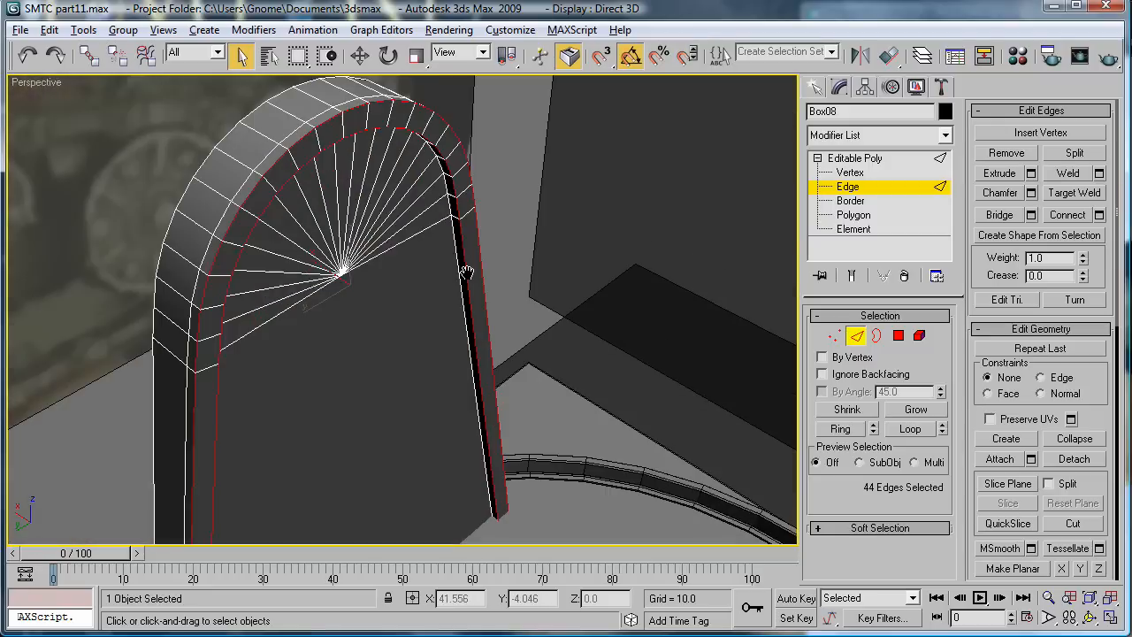
pyautogui.click(1031, 193)
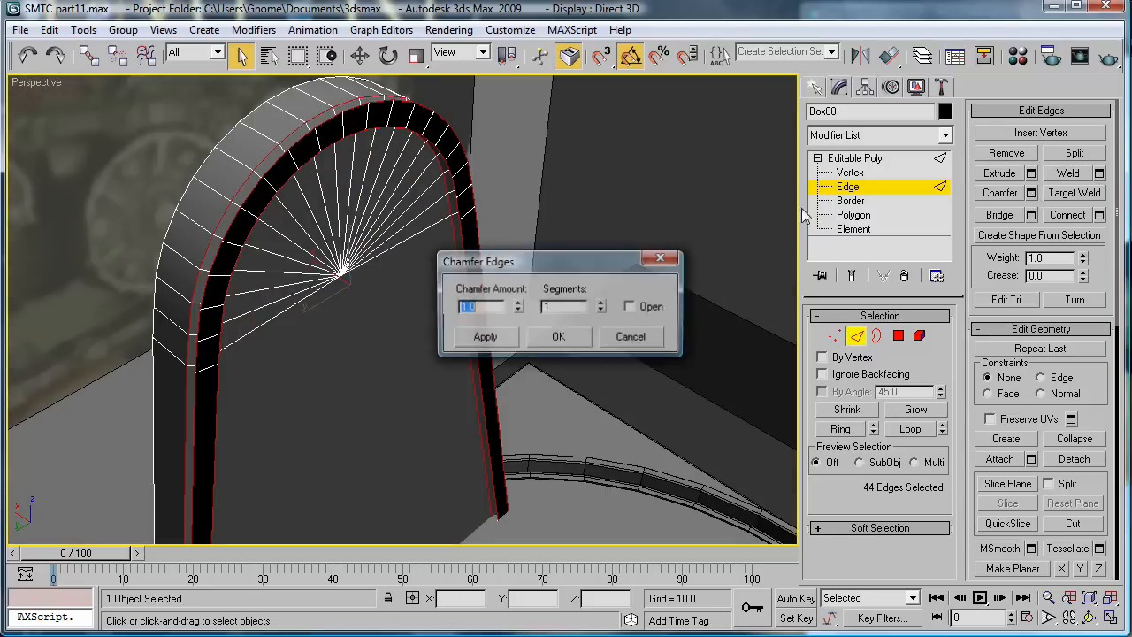
pyautogui.moveTo(518, 309); pyautogui.dragTo(527, 387)
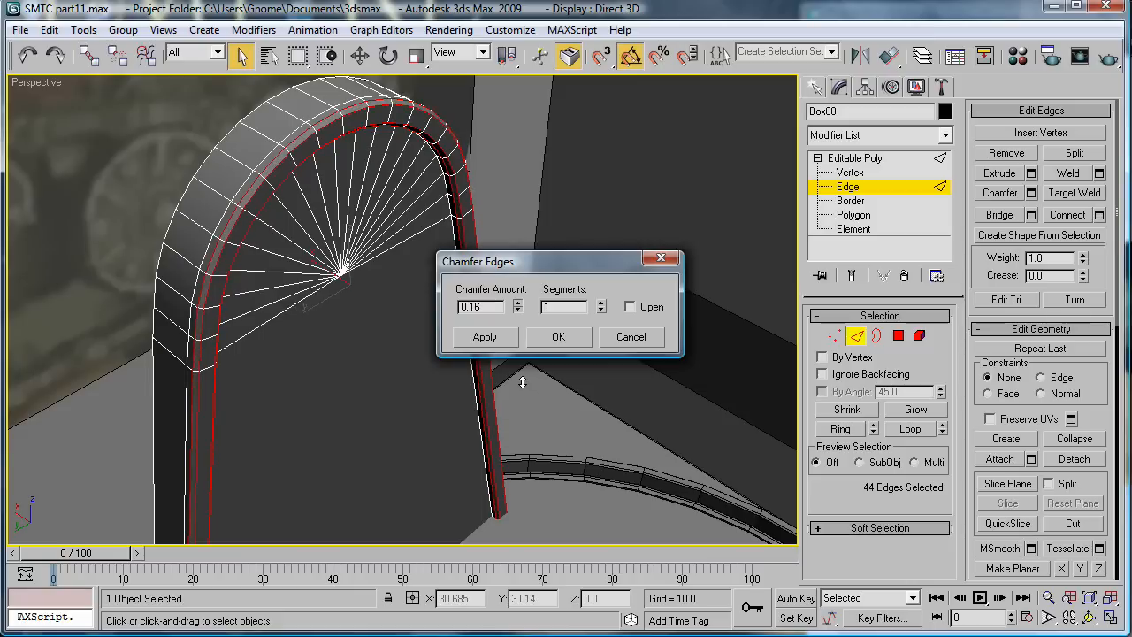
pyautogui.click(559, 337)
pyautogui.click(619, 394)
# Step: Select the two long side edges where the raised rim meets the upright plate's flat inner face
pyautogui.keyDown('alt'); pyautogui.moveTo(675, 392); pyautogui.dragTo(616, 448, button='middle'); pyautogui.keyUp('alt')
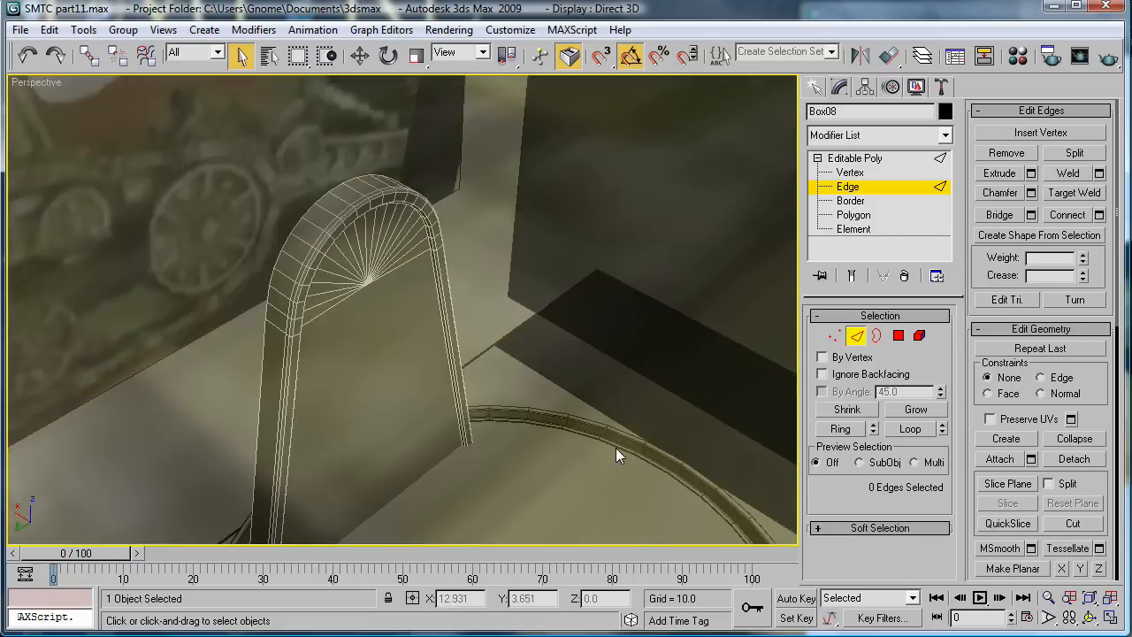
pyautogui.scroll(3, 616, 447)
pyautogui.keyDown('alt'); pyautogui.moveTo(427, 372); pyautogui.dragTo(554, 278, button='middle'); pyautogui.keyUp('alt')
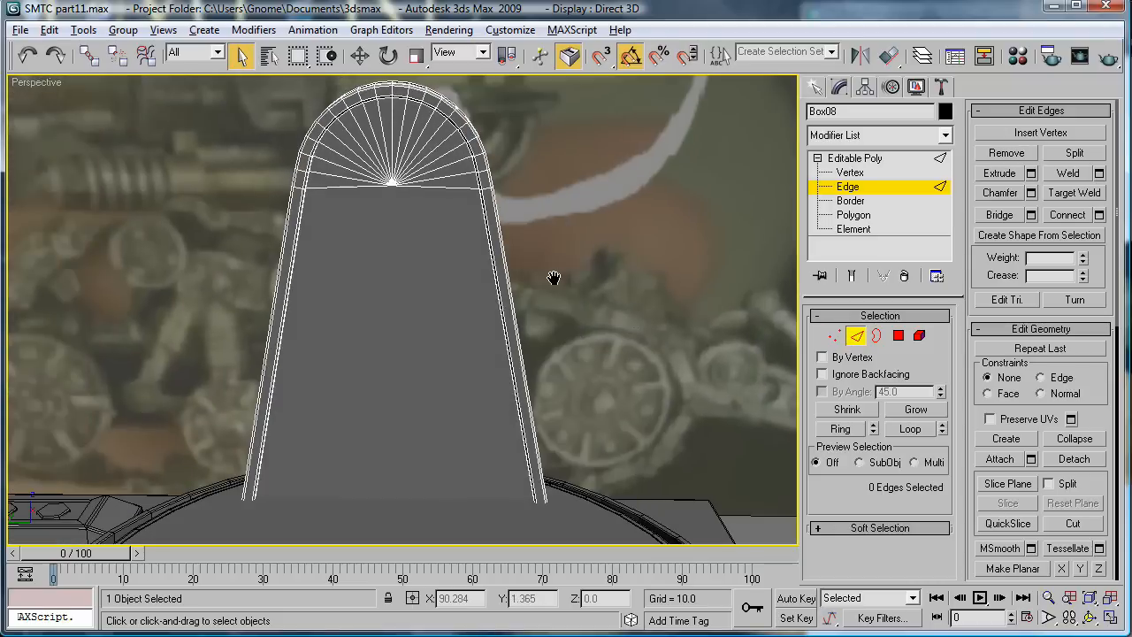
pyautogui.keyDown('alt'); pyautogui.moveTo(710, 232); pyautogui.dragTo(365, 274, button='middle'); pyautogui.keyUp('alt')
pyautogui.click(513, 232)
pyautogui.keyDown('ctrl'); pyautogui.click(312, 206); pyautogui.keyUp('ctrl')
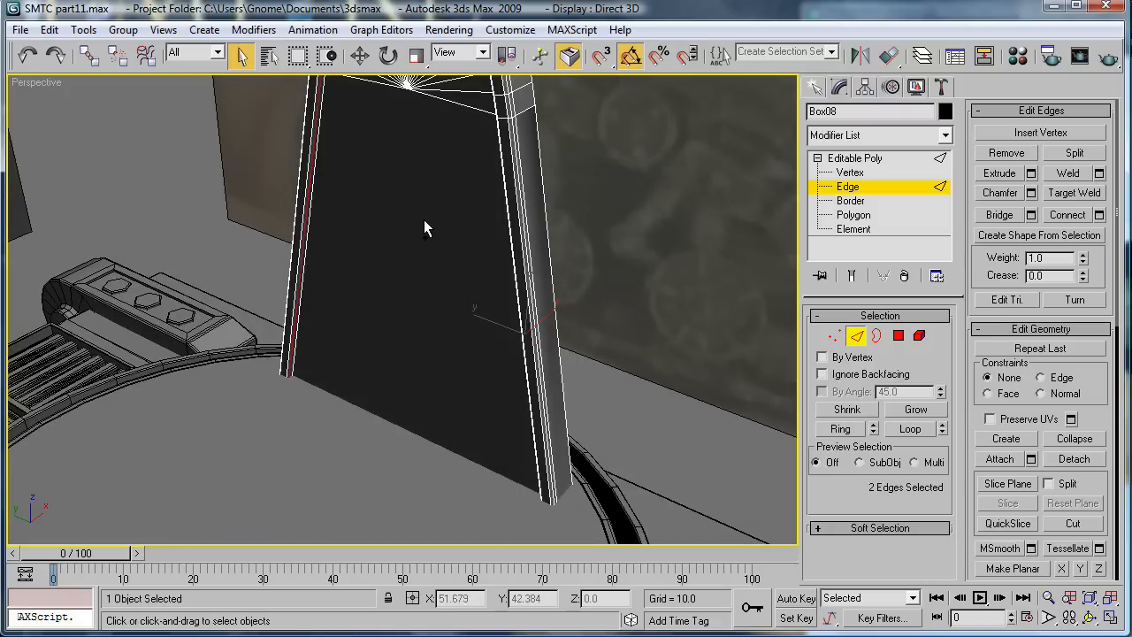
pyautogui.keyDown('ctrl'); pyautogui.click(317, 191); pyautogui.keyUp('ctrl')
pyautogui.keyDown('ctrl'); pyautogui.click(313, 191); pyautogui.keyUp('ctrl')
pyautogui.moveTo(419, 298); pyautogui.dragTo(429, 324, button='middle')
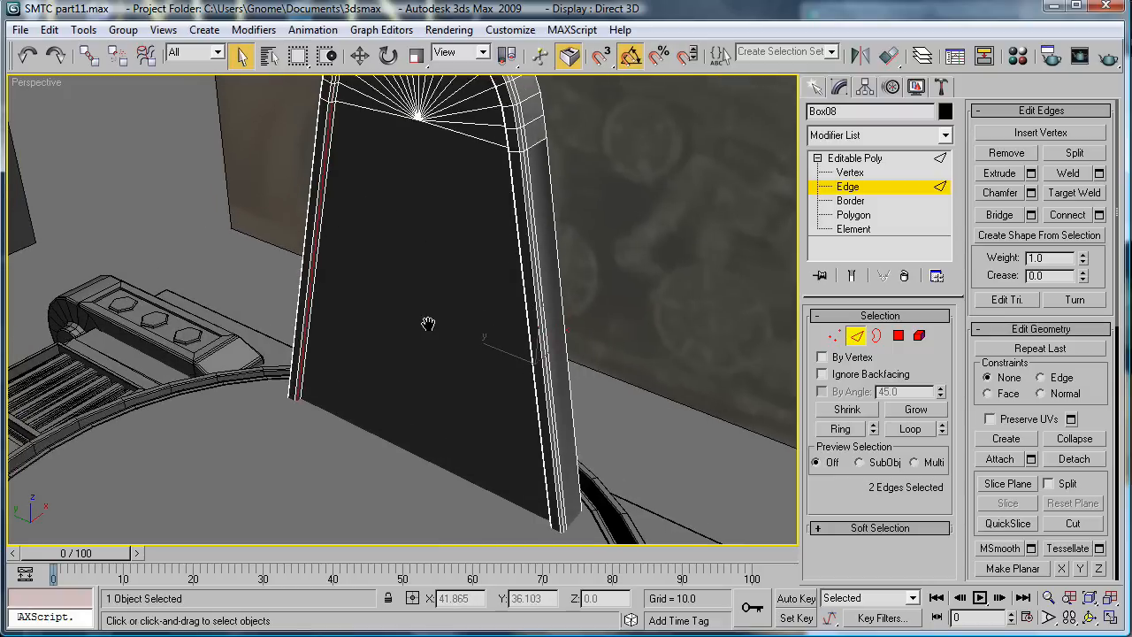
pyautogui.scroll(3, 370, 223)
pyautogui.hotkey('ctrl', 'z')
pyautogui.moveTo(492, 432); pyautogui.dragTo(523, 481, button='middle')
pyautogui.scroll(1, 442, 381)
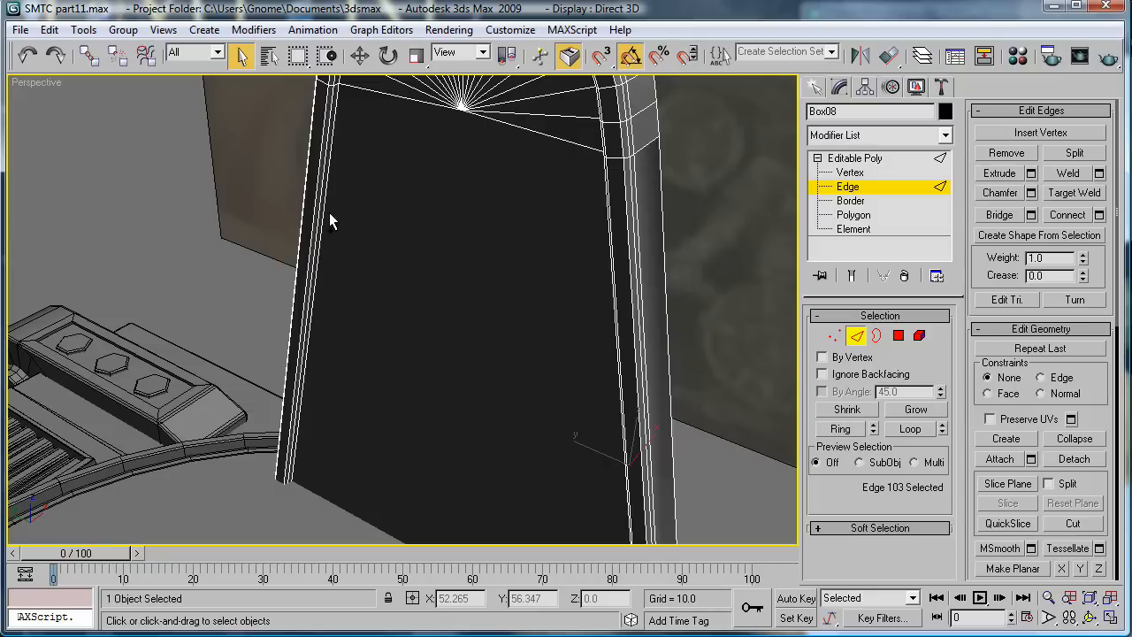
pyautogui.keyDown('ctrl'); pyautogui.click(323, 212); pyautogui.keyUp('ctrl')
pyautogui.keyDown('ctrl'); pyautogui.click(326, 213); pyautogui.keyUp('ctrl')
pyautogui.keyDown('ctrl'); pyautogui.click(325, 212); pyautogui.keyUp('ctrl')
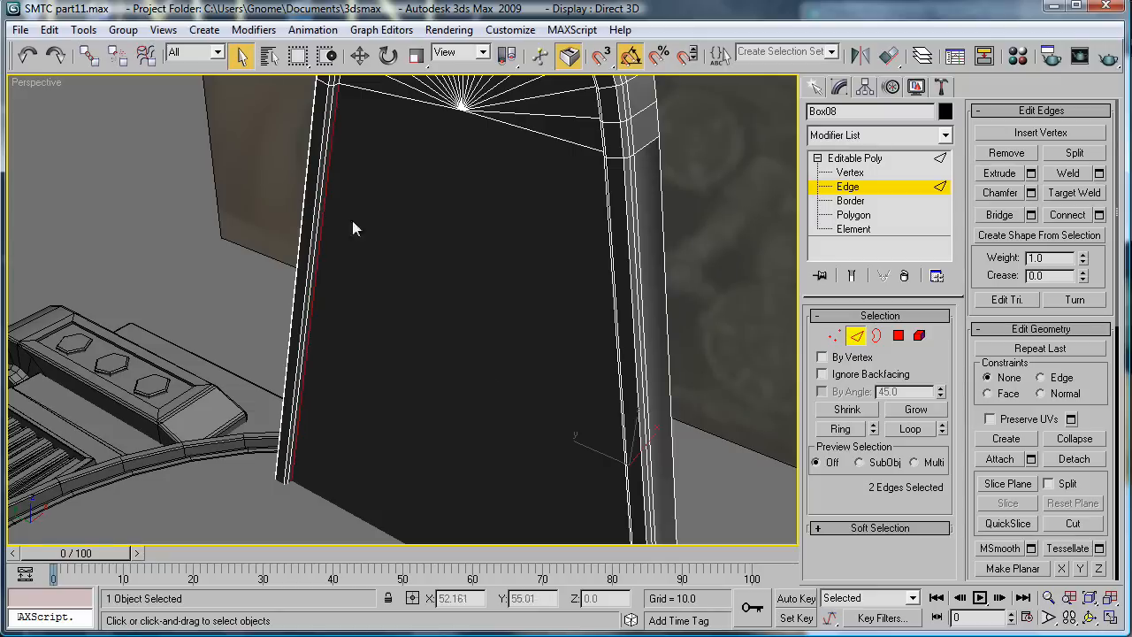
pyautogui.keyDown('alt'); pyautogui.moveTo(354, 225); pyautogui.dragTo(594, 262, button='middle'); pyautogui.keyUp('alt')
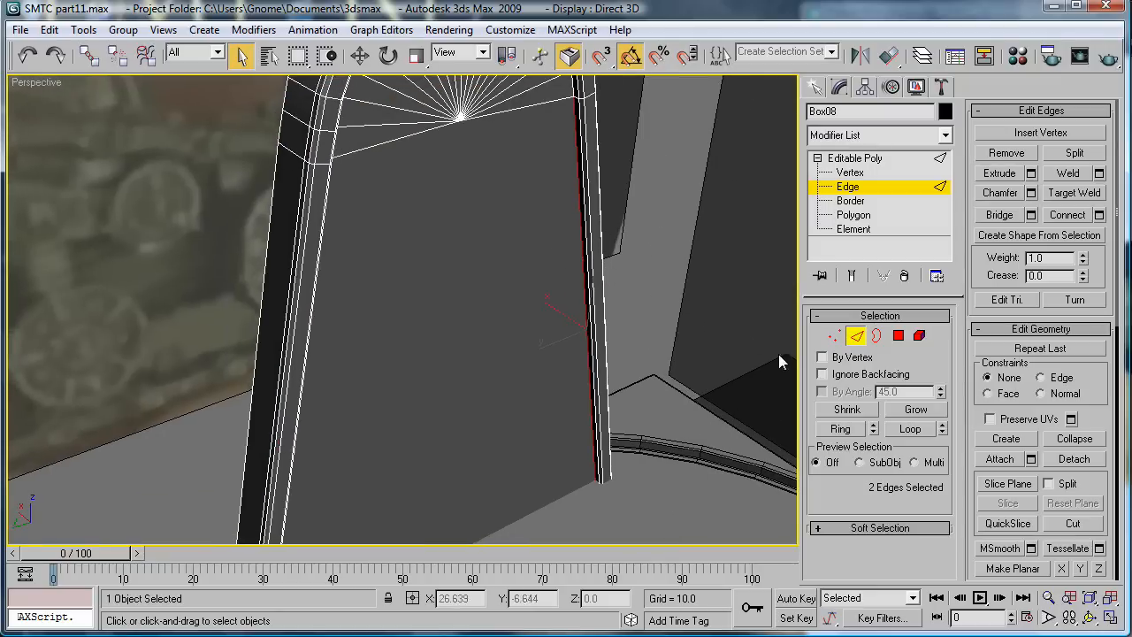
# Step: Connect the two selected side edges across the plate's face with 2 segments, pinch -82 and slide 0
pyautogui.click(1099, 215)
pyautogui.keyDown('alt'); pyautogui.moveTo(421, 152); pyautogui.dragTo(416, 171, button='middle'); pyautogui.keyUp('alt')
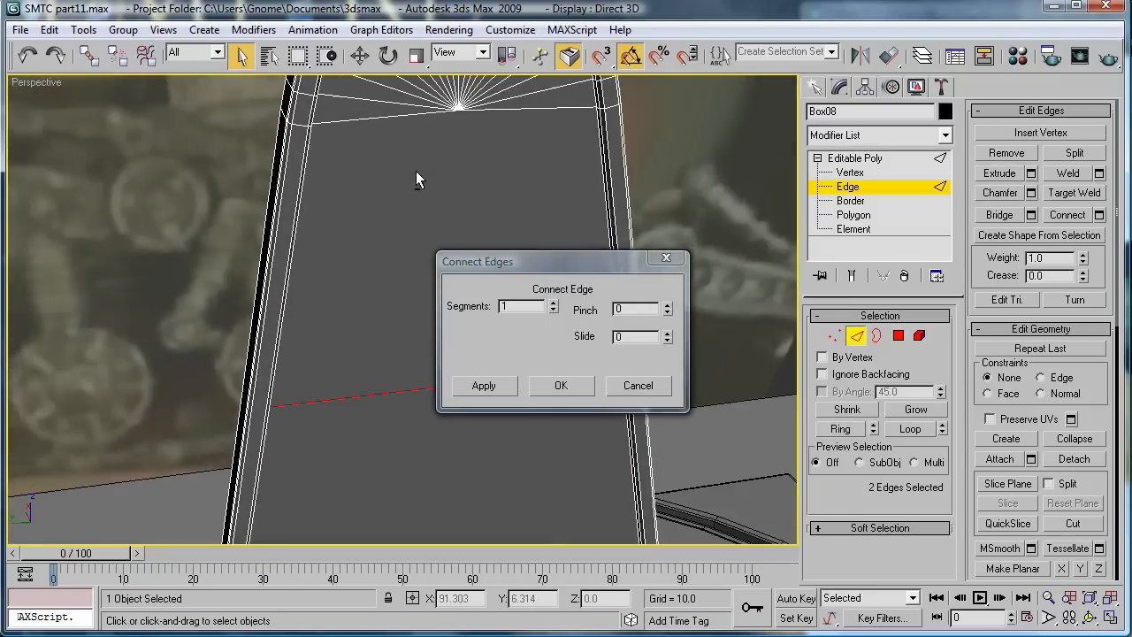
pyautogui.moveTo(580, 262); pyautogui.dragTo(193, 132)
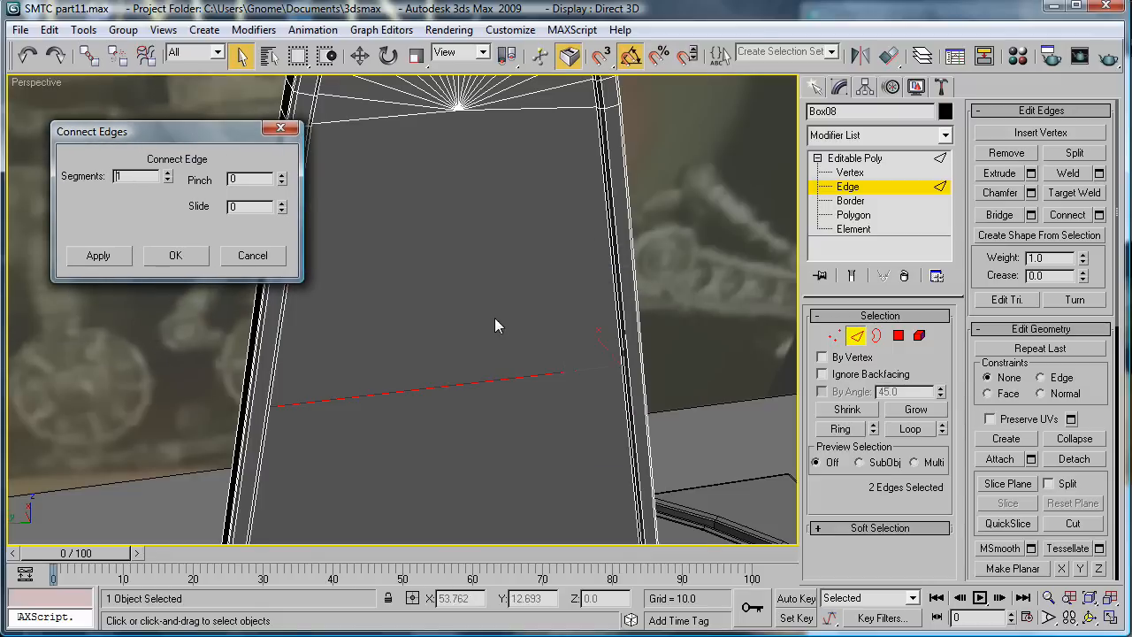
pyautogui.keyDown('alt'); pyautogui.moveTo(551, 386); pyautogui.dragTo(526, 384, button='middle'); pyautogui.keyUp('alt')
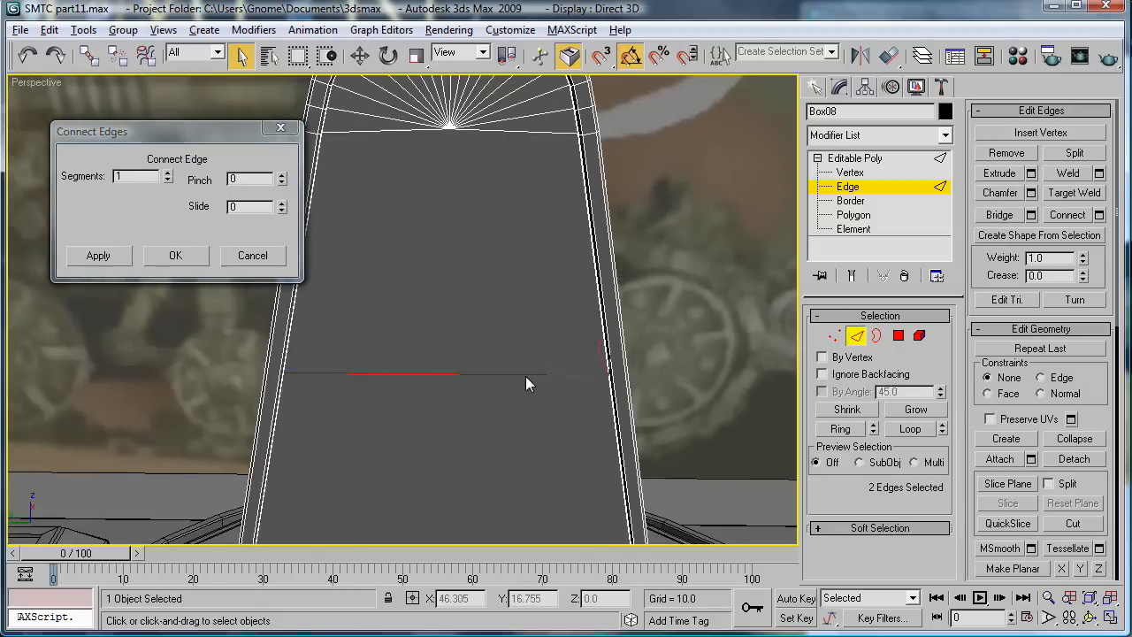
pyautogui.click(167, 173)
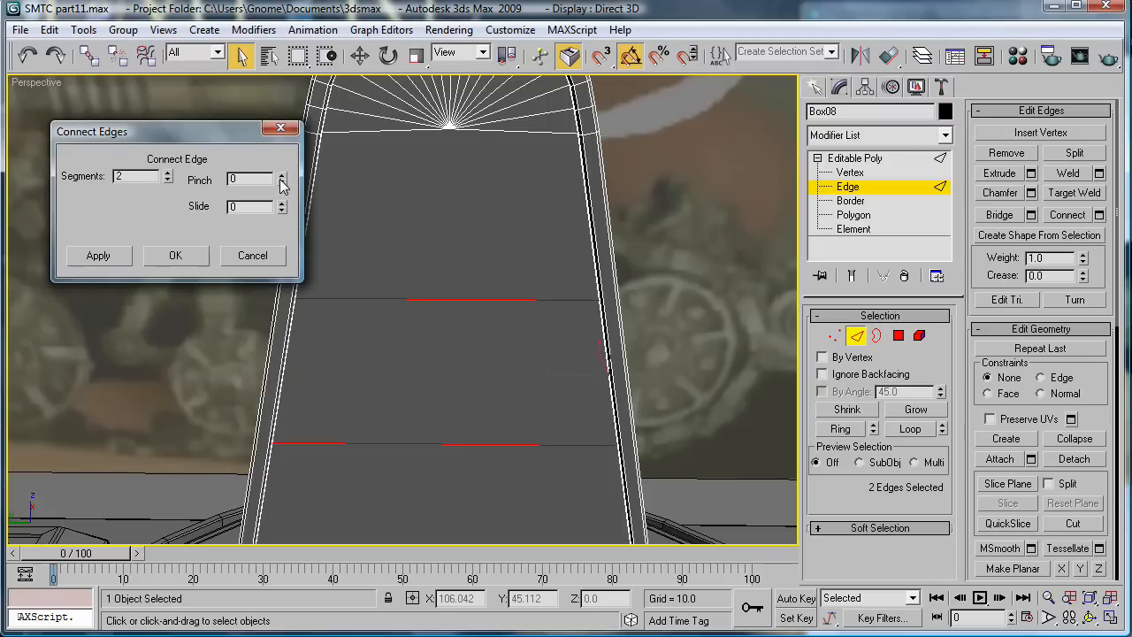
pyautogui.moveTo(282, 180); pyautogui.dragTo(307, 299)
pyautogui.scroll(-4, 491, 347)
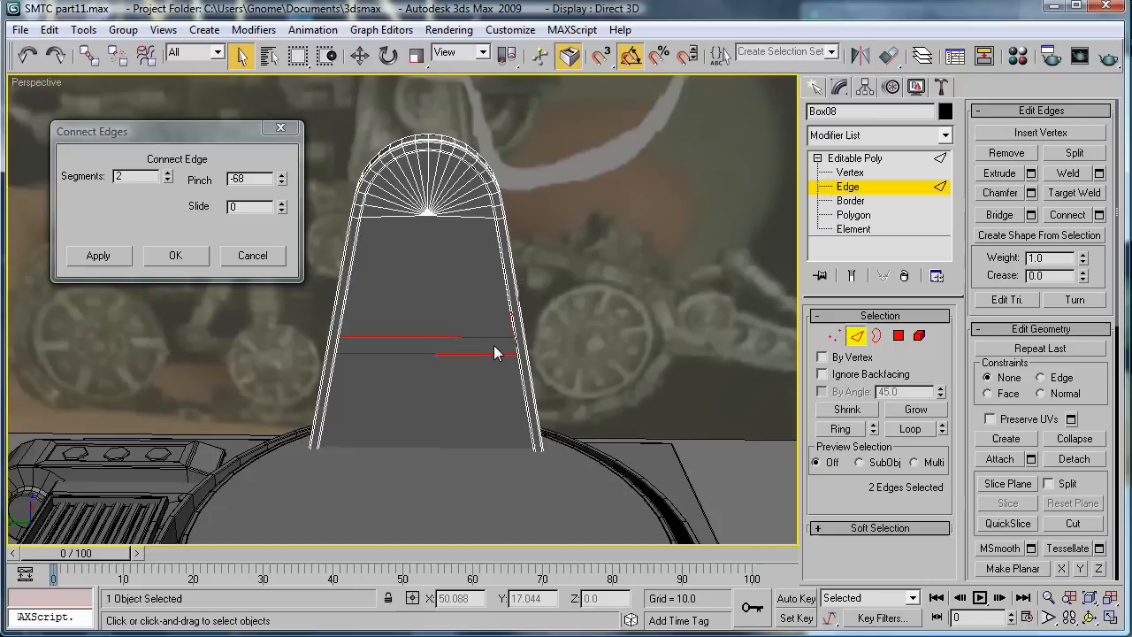
pyautogui.moveTo(282, 181); pyautogui.dragTo(278, 203)
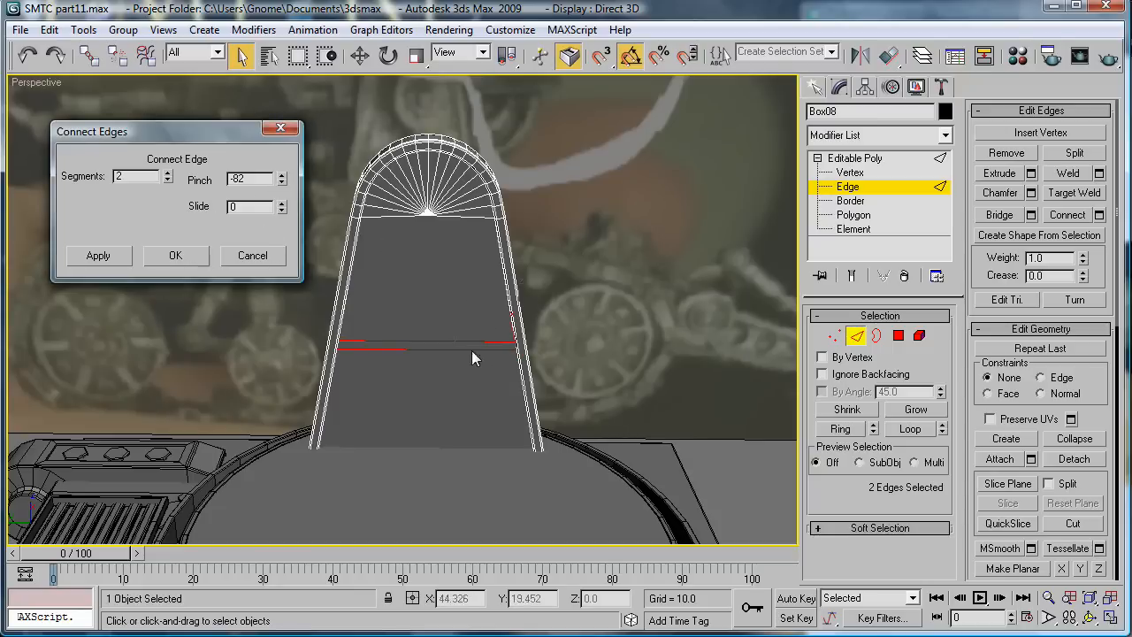
pyautogui.moveTo(281, 206)
pyautogui.mouseDown()
pyautogui.moveTo(313, 93)
pyautogui.moveTo(269, 201)
pyautogui.mouseUp()
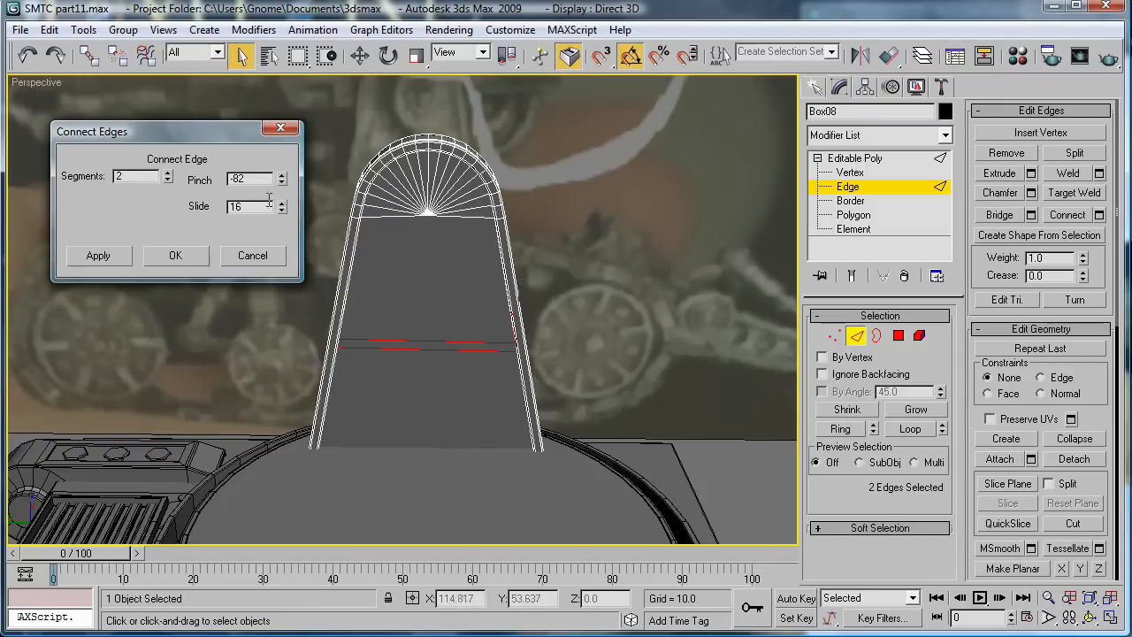
pyautogui.rightClick(281, 206)
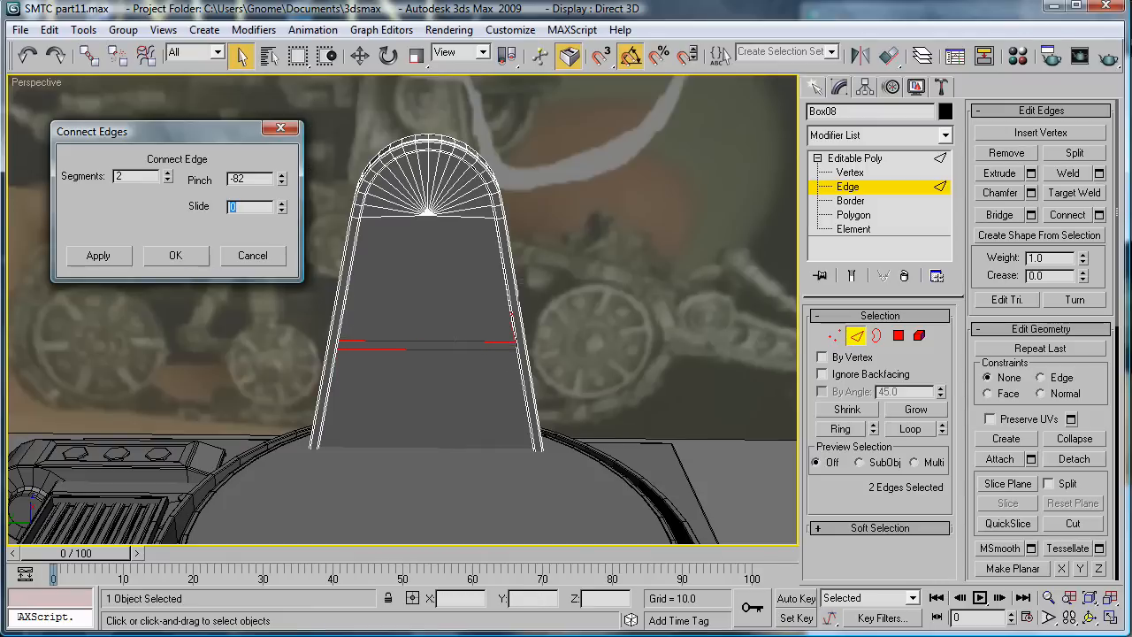
pyautogui.click(171, 260)
# Step: Select the narrow strip polygon between the two new cross edges and inset it as a group by 0.0
pyautogui.keyDown('alt'); pyautogui.moveTo(463, 288); pyautogui.dragTo(531, 252, button='middle'); pyautogui.keyUp('alt')
pyautogui.scroll(3, 530, 251)
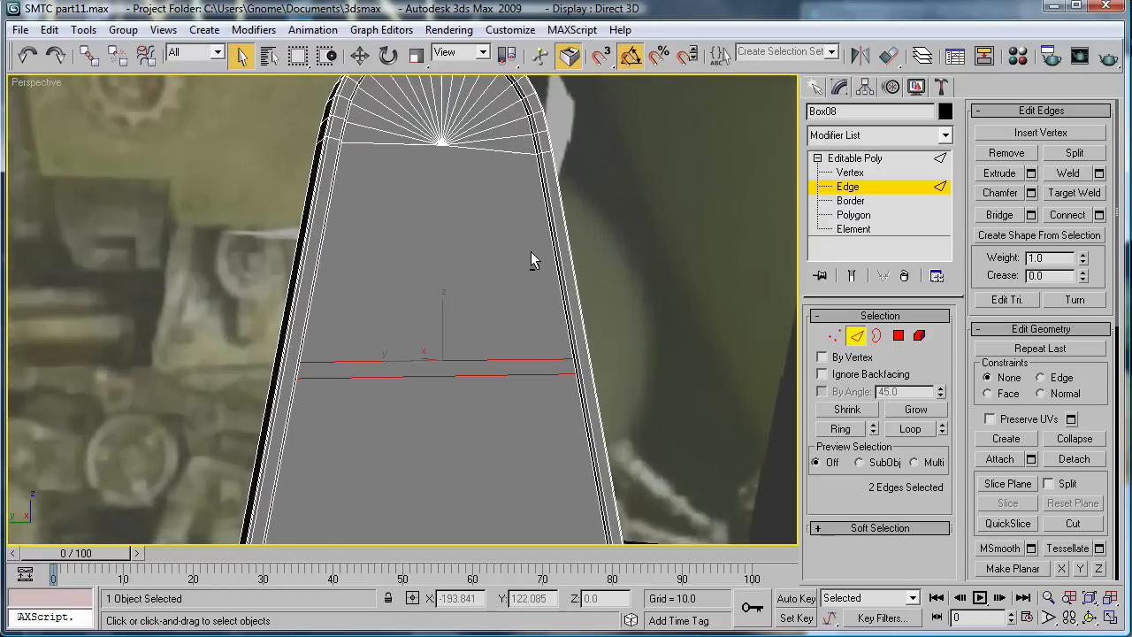
pyautogui.click(853, 215)
pyautogui.click(566, 372)
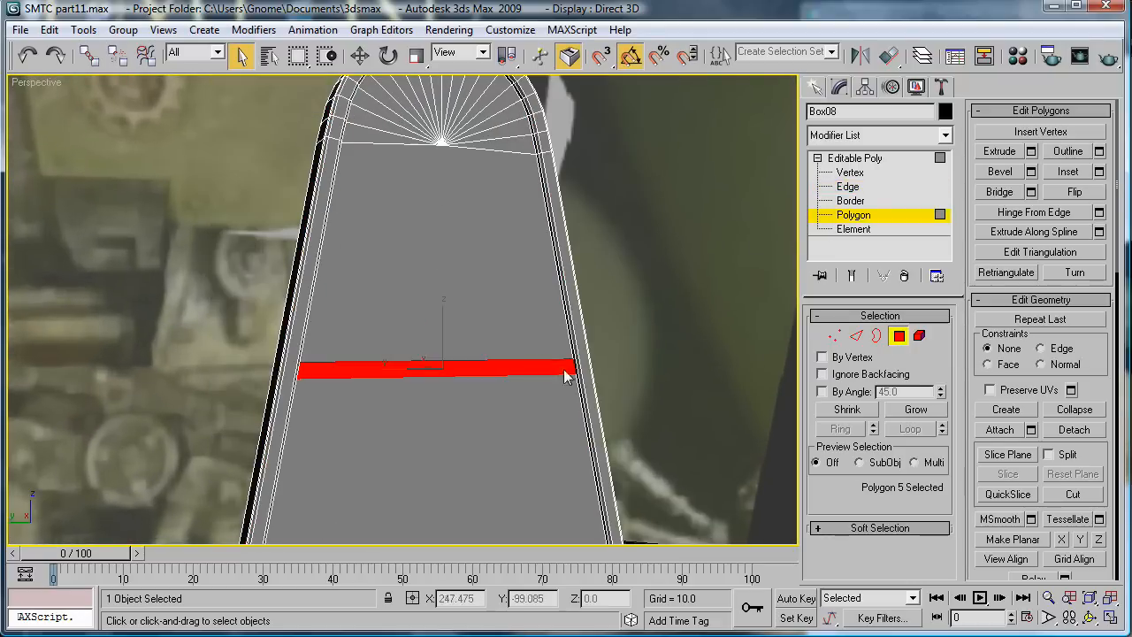
pyautogui.scroll(1, 533, 371)
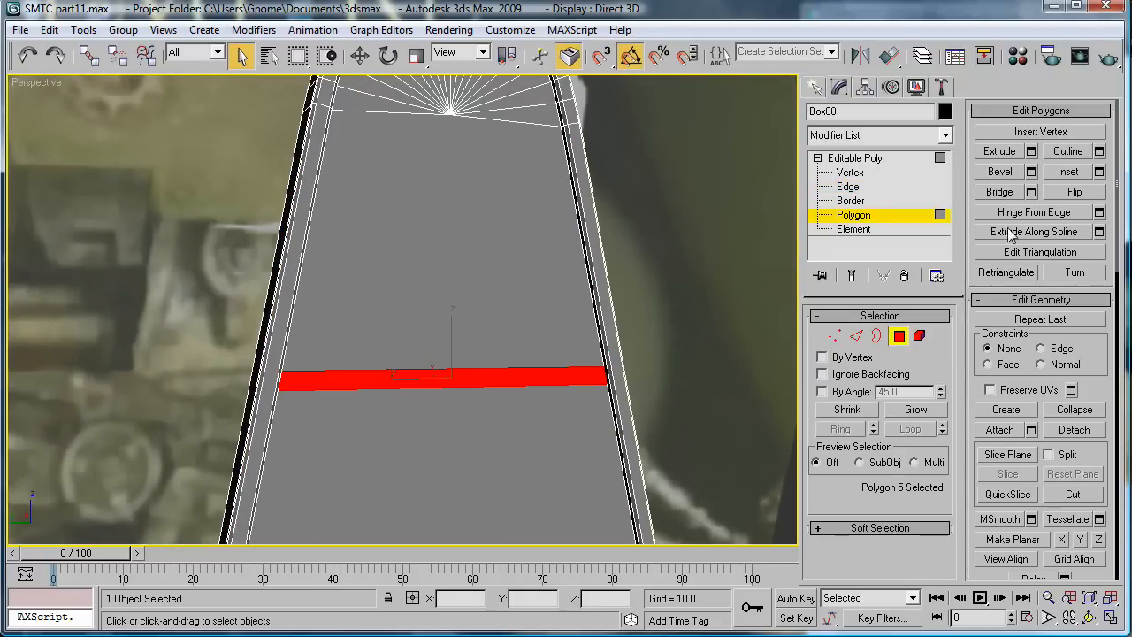
pyautogui.click(1099, 171)
pyautogui.rightClick(262, 184)
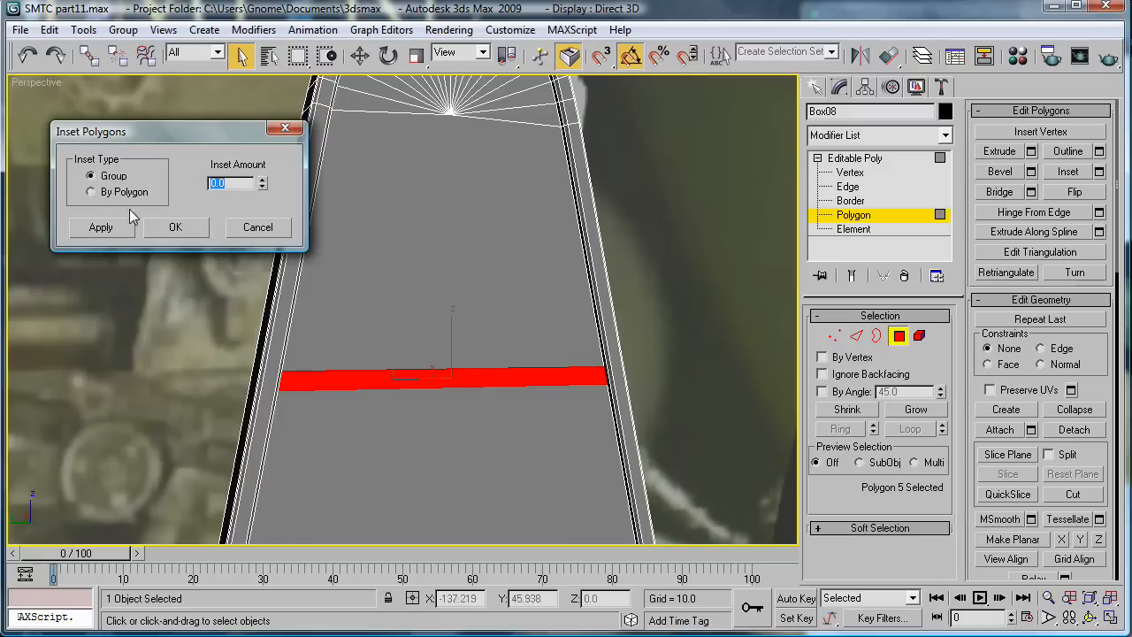
pyautogui.click(163, 224)
# Step: Scale the inset strip slightly shorter along the Y axis and extrude it as a group by 0.5
pyautogui.press('r')
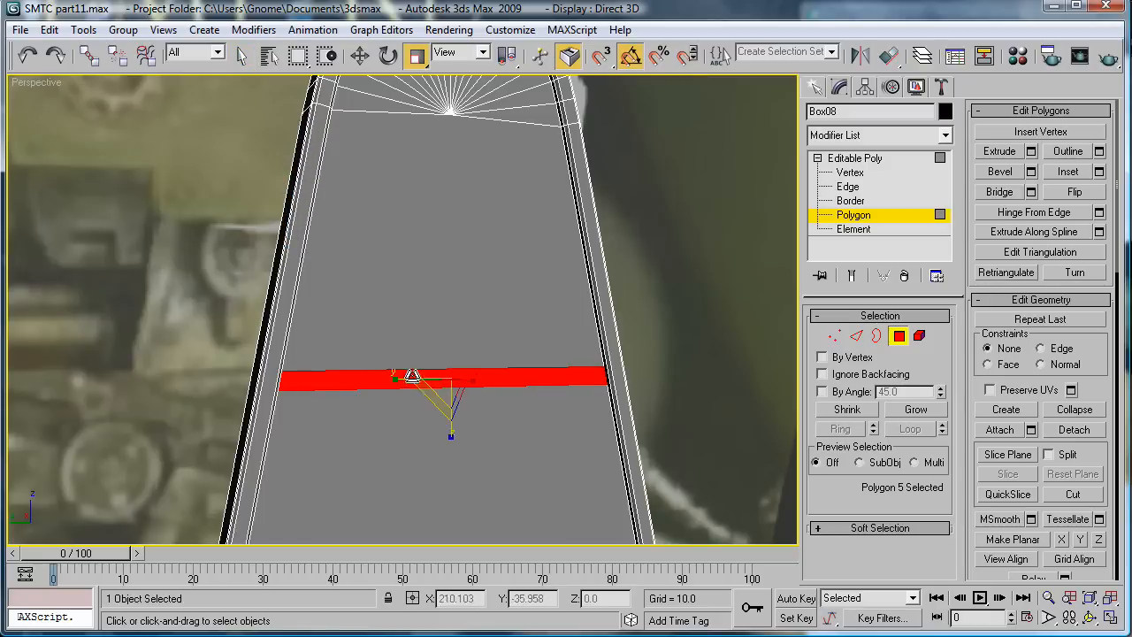
pyautogui.moveTo(406, 376); pyautogui.dragTo(403, 386)
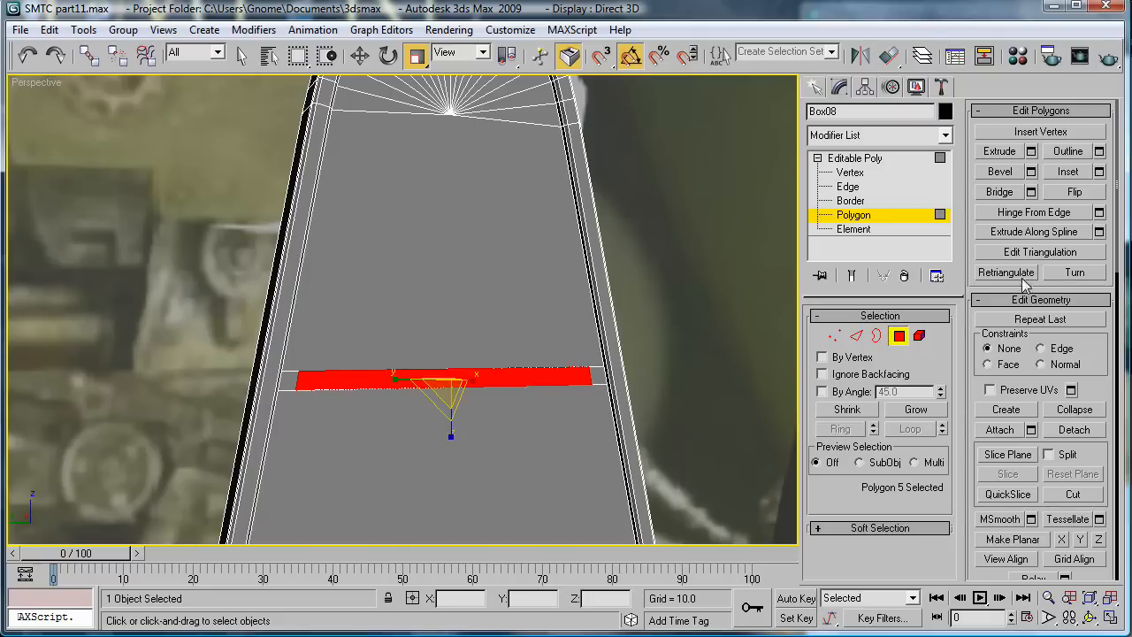
pyautogui.click(1031, 151)
pyautogui.click(183, 241)
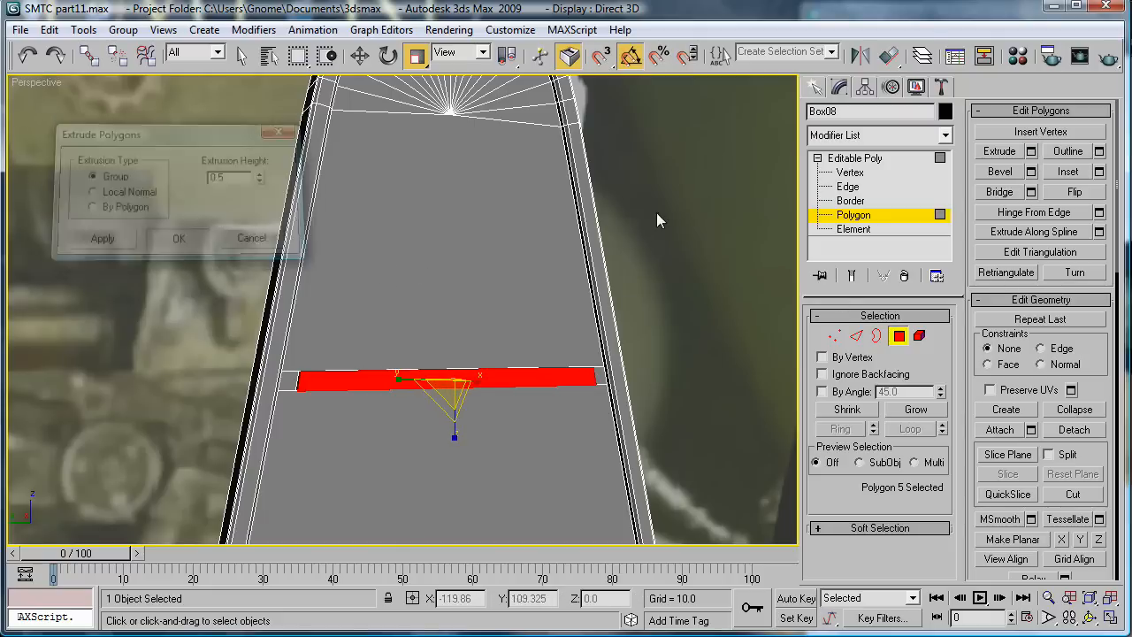
# Step: Convert the extruded crossbar's front polygon to edges, chamfer them by 0.16 with one segment, and deselect the plate
pyautogui.keyDown('ctrl'); pyautogui.click(856, 337); pyautogui.keyUp('ctrl')
pyautogui.keyDown('alt'); pyautogui.moveTo(398, 335); pyautogui.dragTo(473, 371, button='middle'); pyautogui.keyUp('alt')
pyautogui.click(1031, 193)
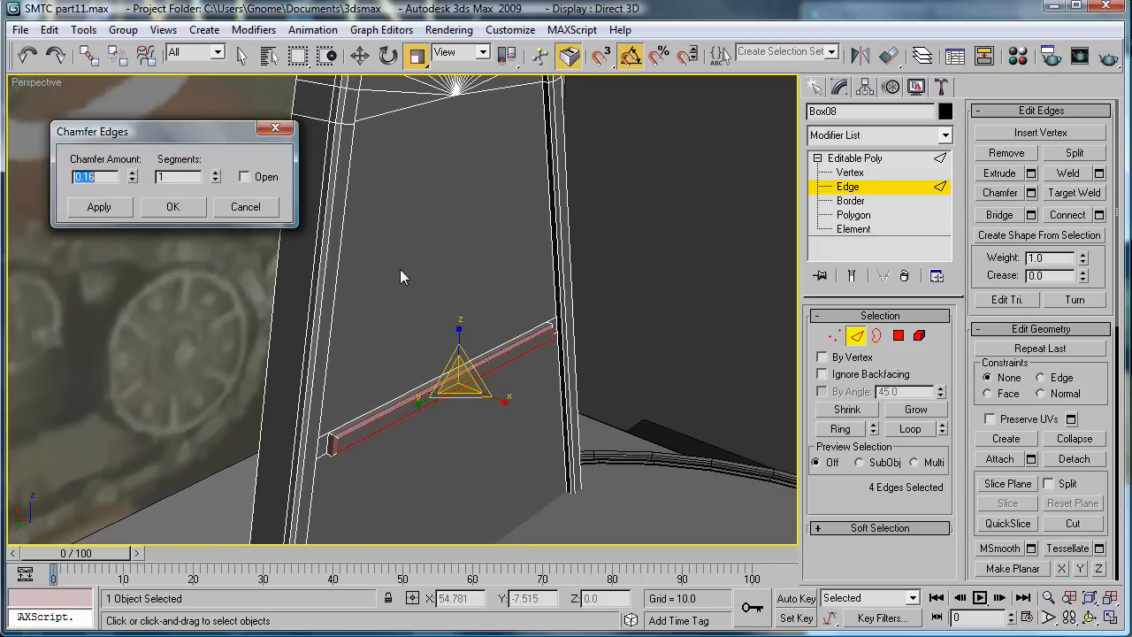
pyautogui.click(171, 213)
pyautogui.keyDown('alt'); pyautogui.moveTo(286, 278); pyautogui.dragTo(497, 335, button='middle'); pyautogui.keyUp('alt')
pyautogui.hotkey('ctrl', 'b')
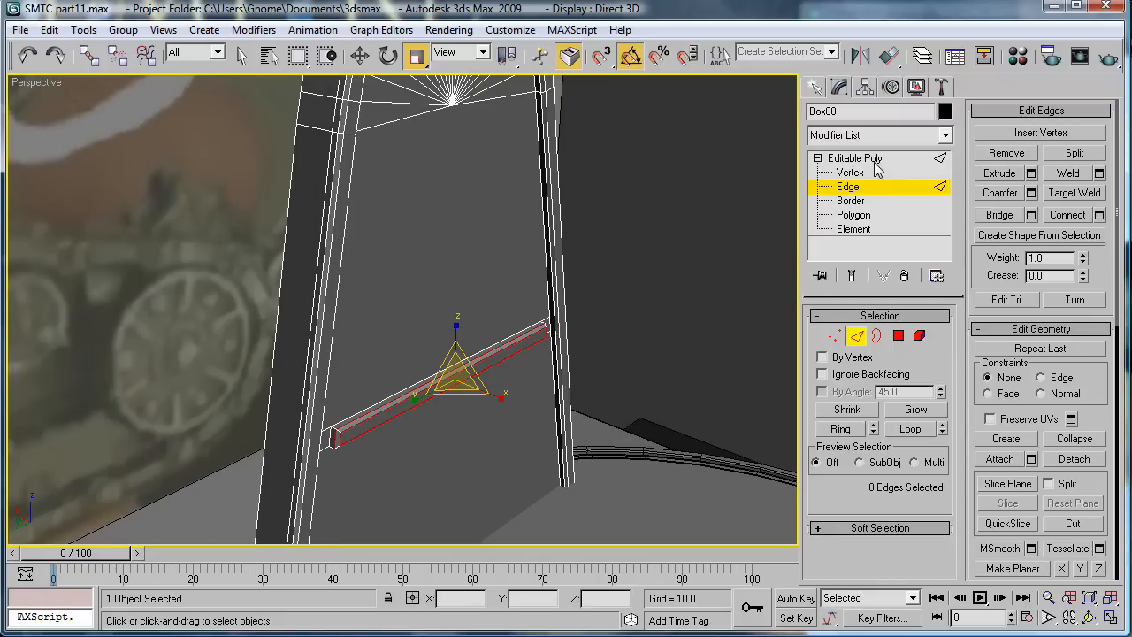
pyautogui.scroll(-10, 497, 335)
pyautogui.click(654, 294)
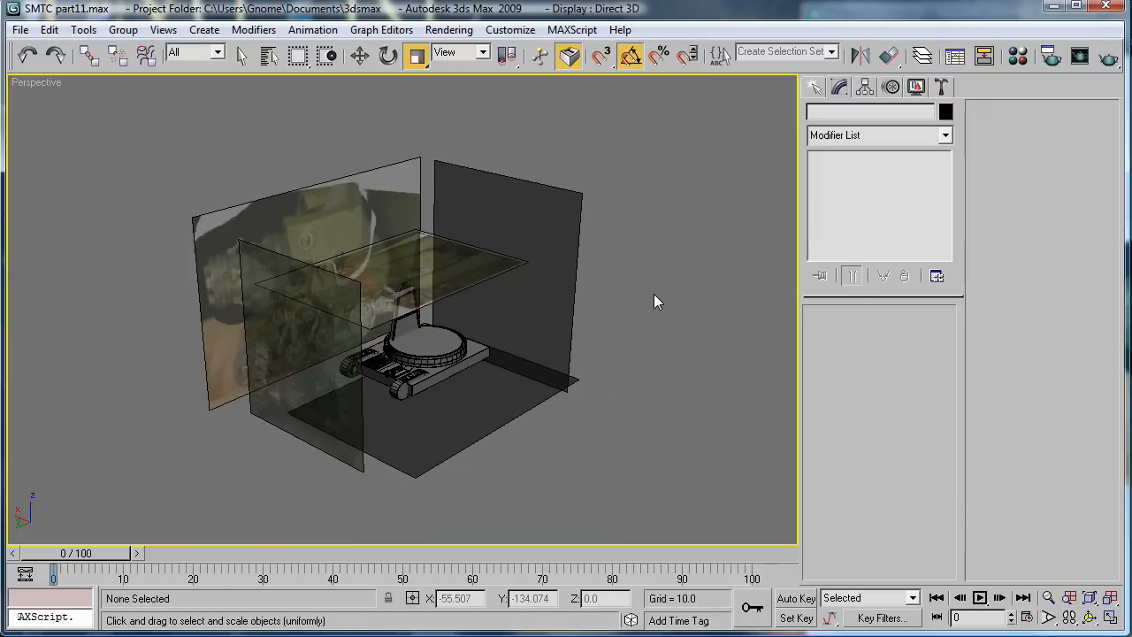
# Step: Move the upright plate in the Top view to about X -7.24, Y 22.18 to line it up with the reference image
pyautogui.scroll(6, 539, 319)
pyautogui.scroll(3, 410, 372)
pyautogui.keyDown('alt'); pyautogui.moveTo(409, 371); pyautogui.dragTo(425, 336, button='middle'); pyautogui.keyUp('alt')
pyautogui.scroll(-2, 454, 386)
pyautogui.click(374, 313)
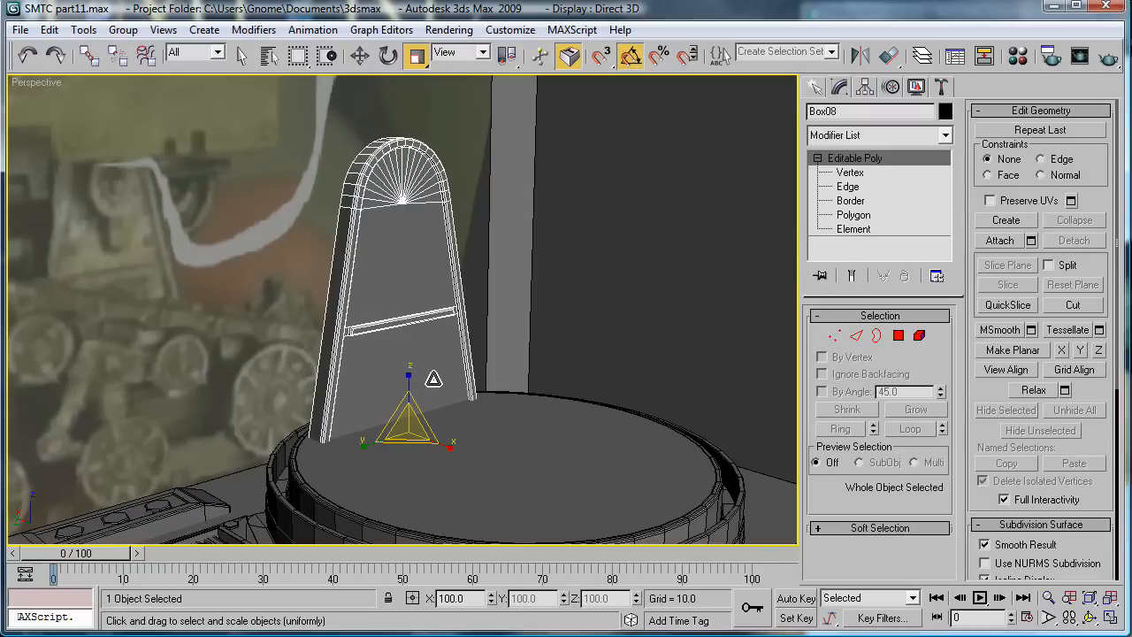
pyautogui.press('w')
pyautogui.moveTo(381, 425); pyautogui.dragTo(603, 521)
pyautogui.press('t')
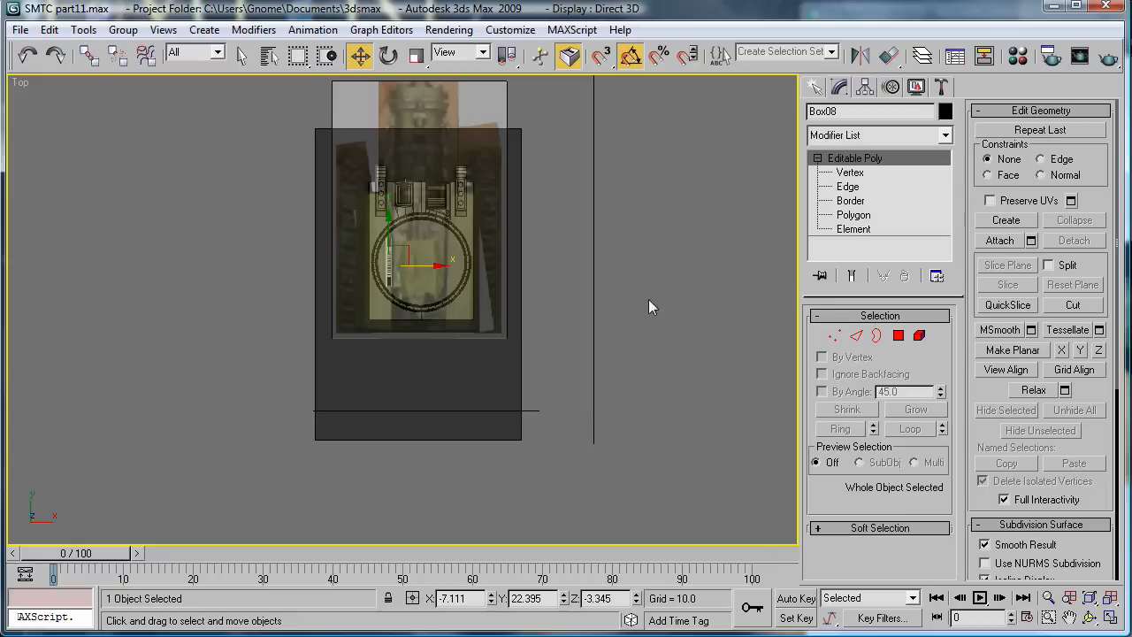
pyautogui.moveTo(650, 301); pyautogui.dragTo(588, 334, button='middle')
pyautogui.scroll(5, 410, 321)
pyautogui.moveTo(210, 147); pyautogui.dragTo(475, 224, button='middle')
pyautogui.scroll(3, 475, 225)
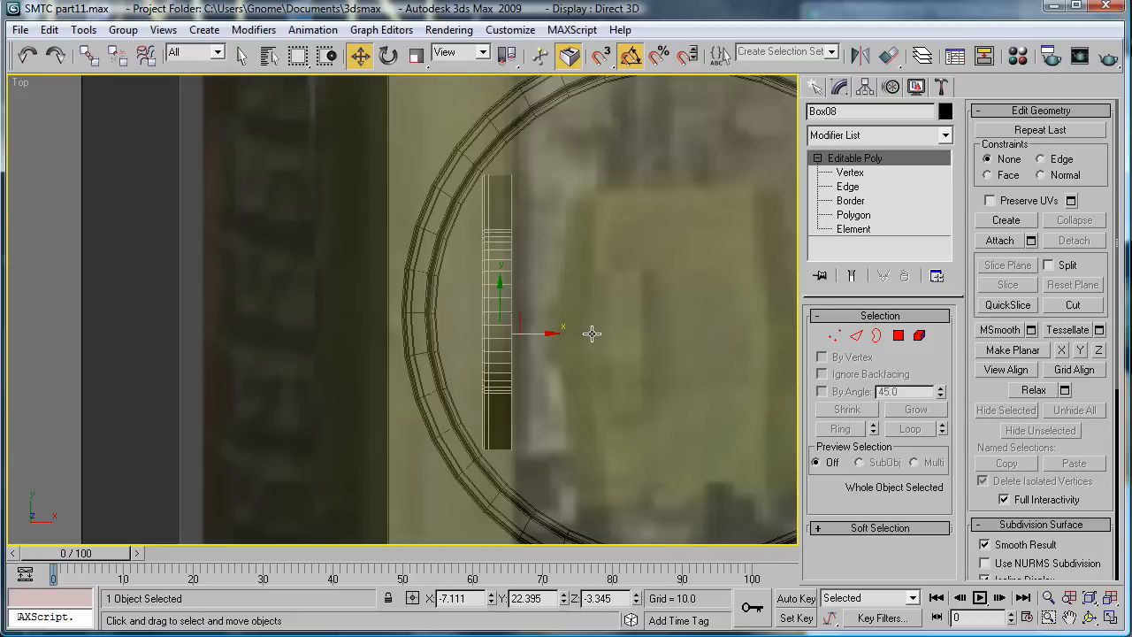
pyautogui.scroll(2, 593, 333)
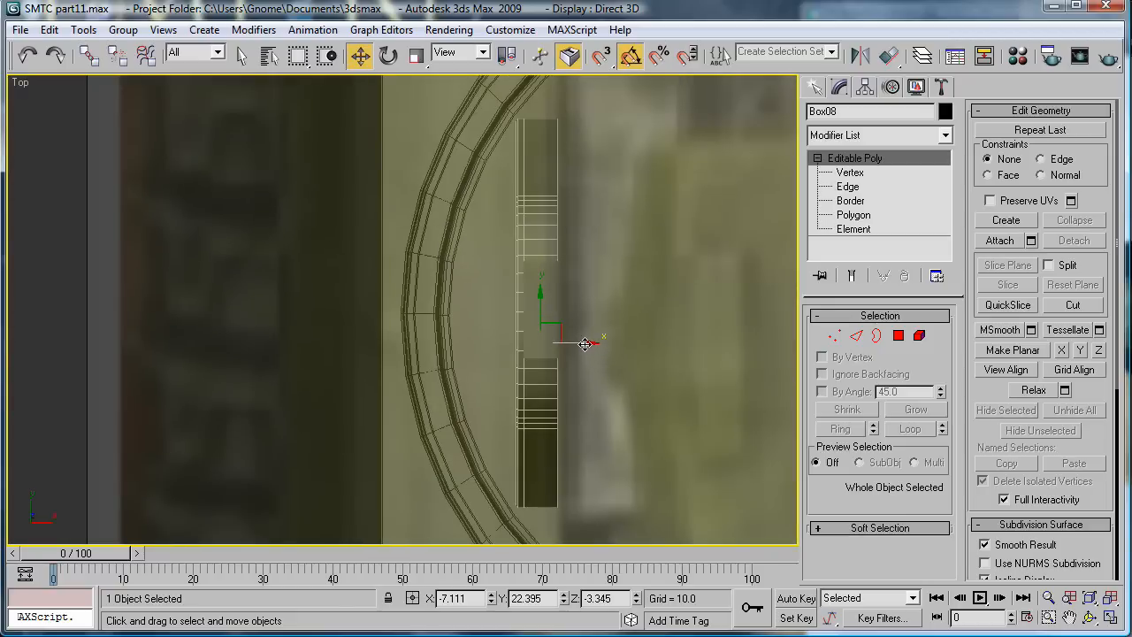
pyautogui.moveTo(591, 345); pyautogui.dragTo(580, 356)
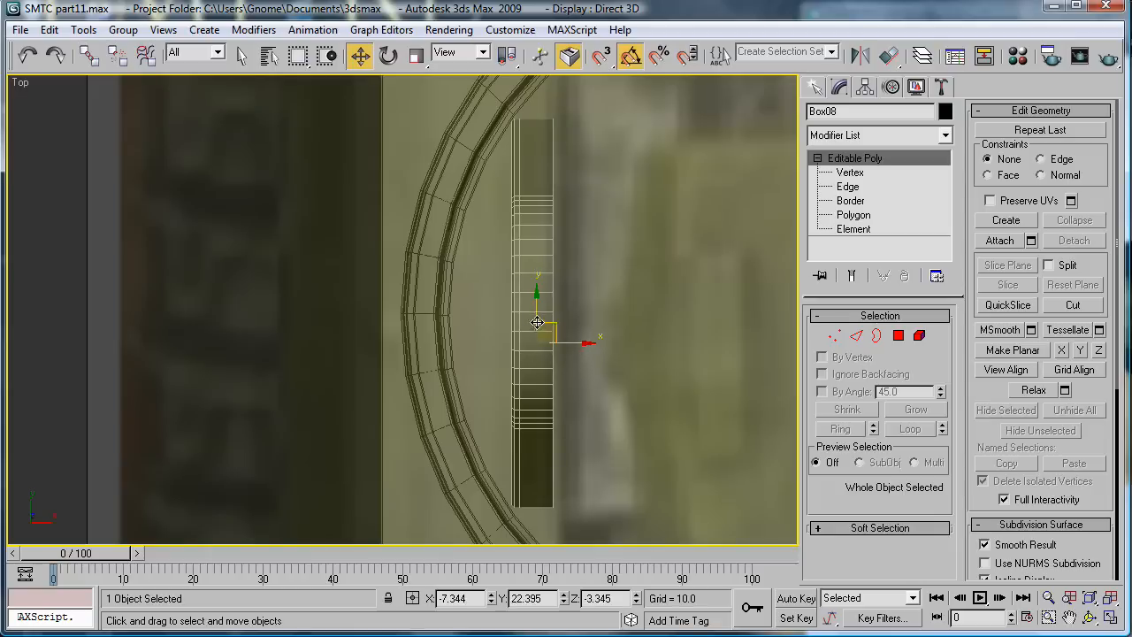
pyautogui.moveTo(540, 306); pyautogui.dragTo(540, 309)
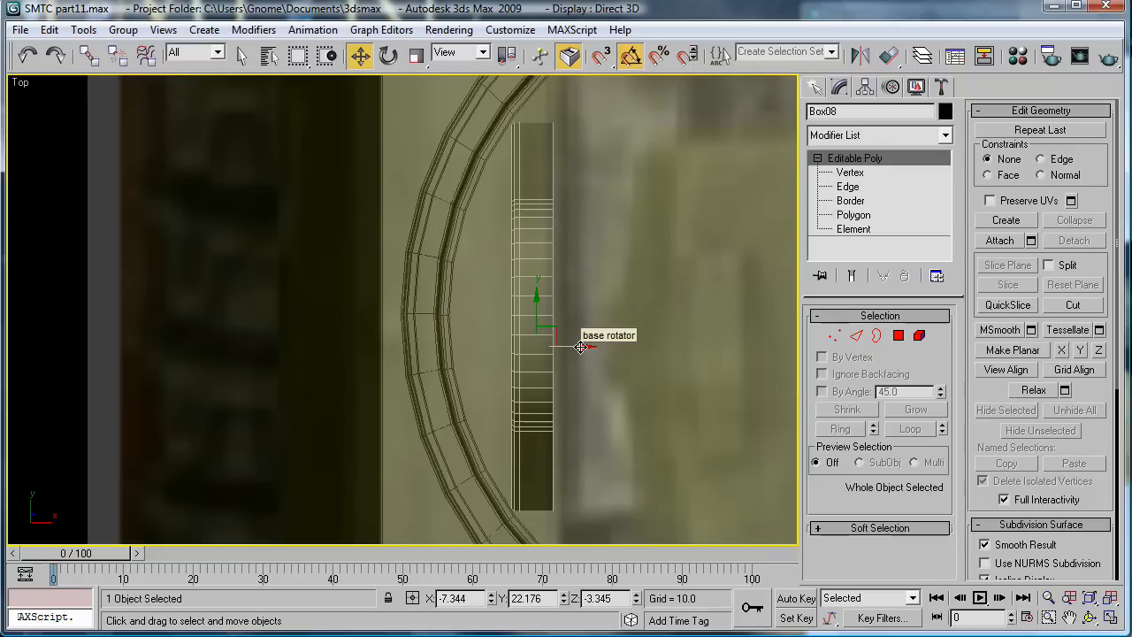
pyautogui.moveTo(580, 347); pyautogui.dragTo(582, 351)
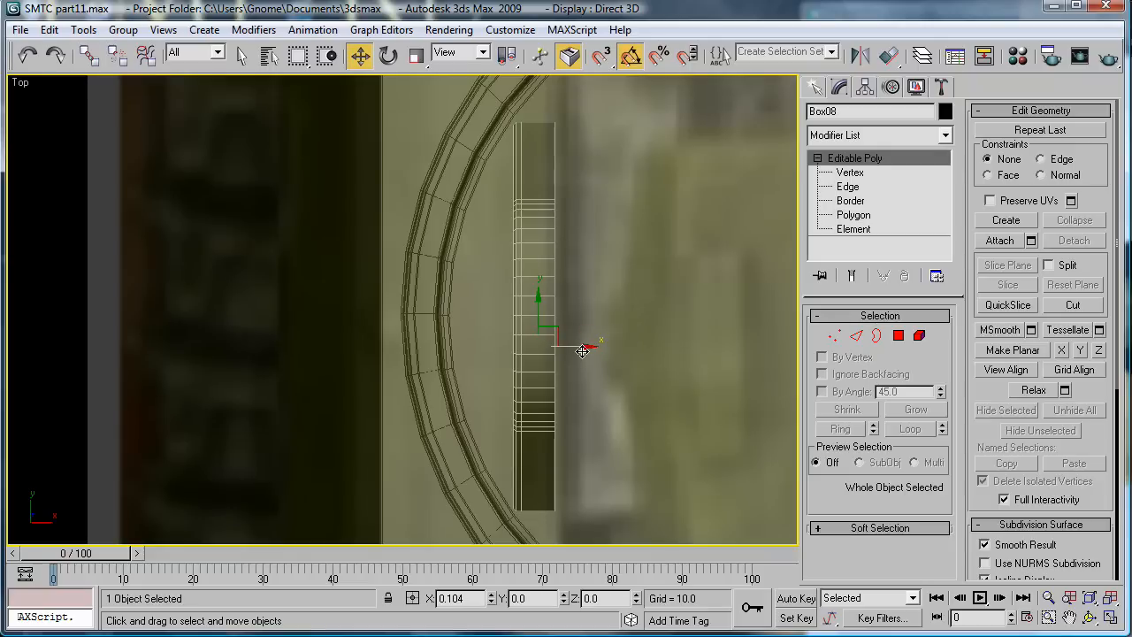
# Step: Examine the upright plate's crossbar and rounded upper end against the reference image in the Perspective view
pyautogui.press('p')
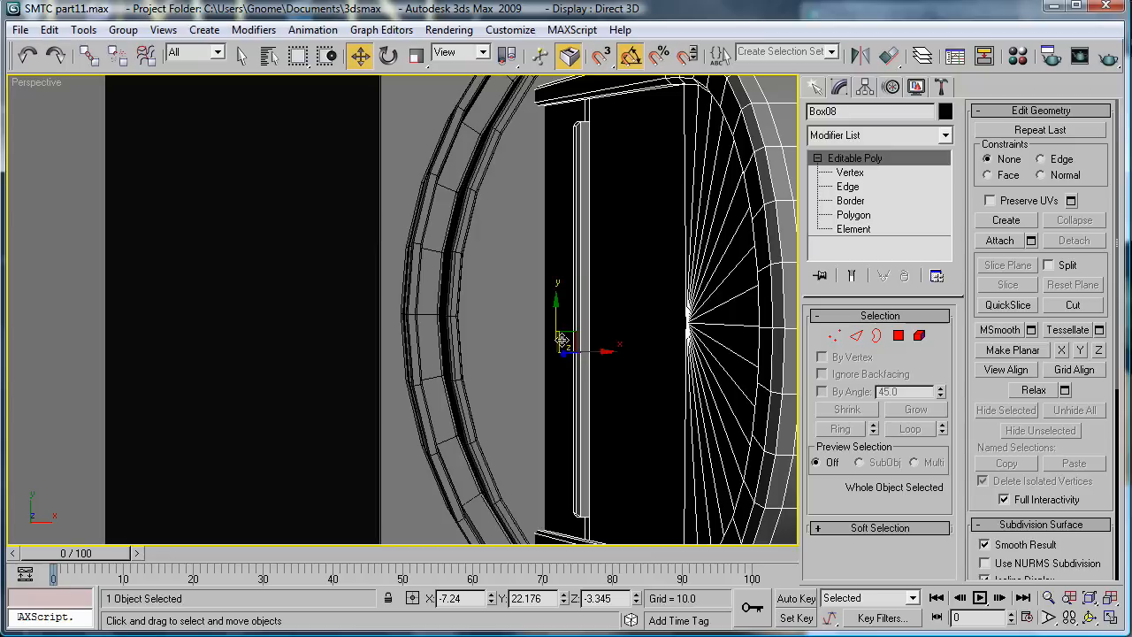
pyautogui.scroll(-6, 560, 339)
pyautogui.keyDown('alt'); pyautogui.moveTo(567, 347); pyautogui.dragTo(690, 206, button='middle'); pyautogui.keyUp('alt')
pyautogui.scroll(6, 687, 228)
pyautogui.scroll(4, 523, 240)
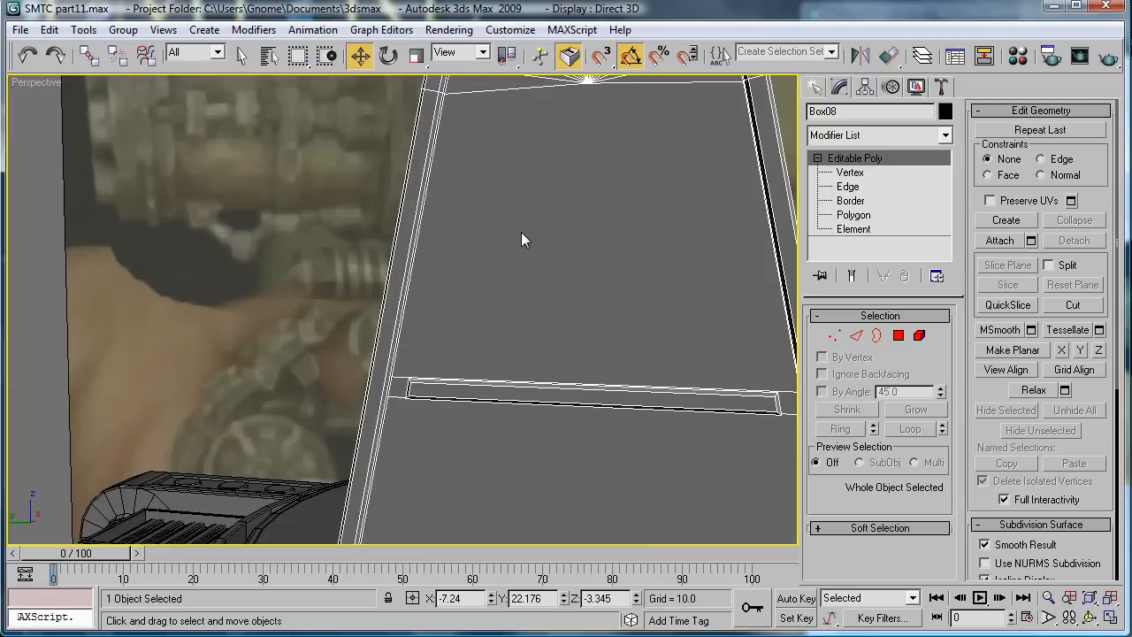
pyautogui.scroll(-5, 503, 336)
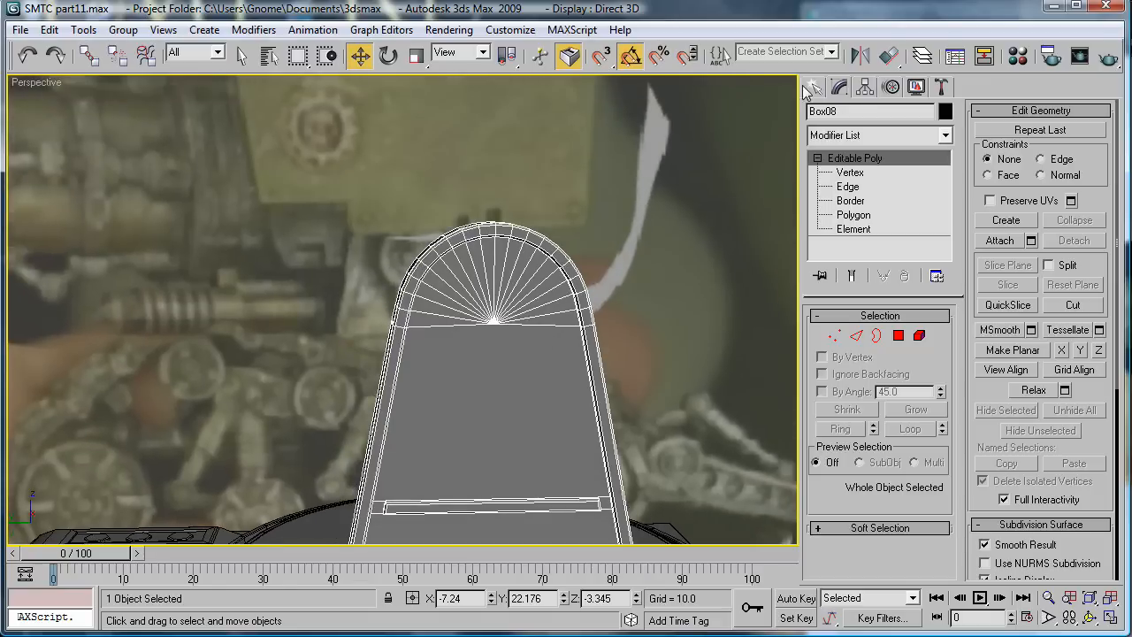
# Step: Create a cylinder with AutoGrid on the upright plate's face, centred on its rounded end, with radius about 4.59 and height about 5.06
pyautogui.click(814, 86)
pyautogui.click(846, 236)
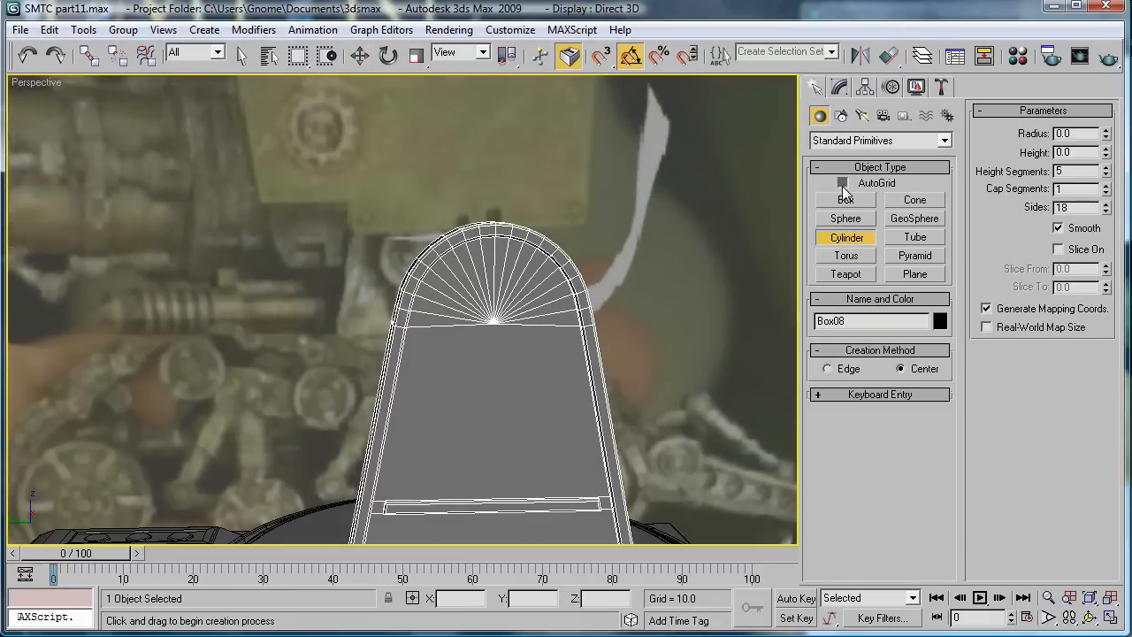
pyautogui.click(843, 183)
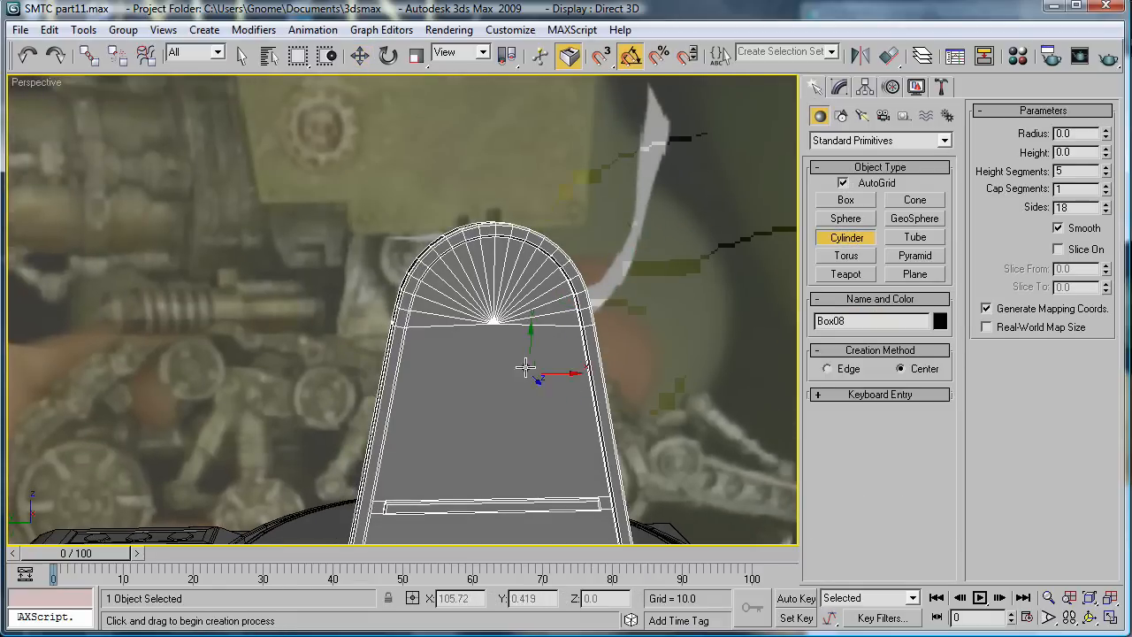
pyautogui.moveTo(494, 326); pyautogui.dragTo(514, 380)
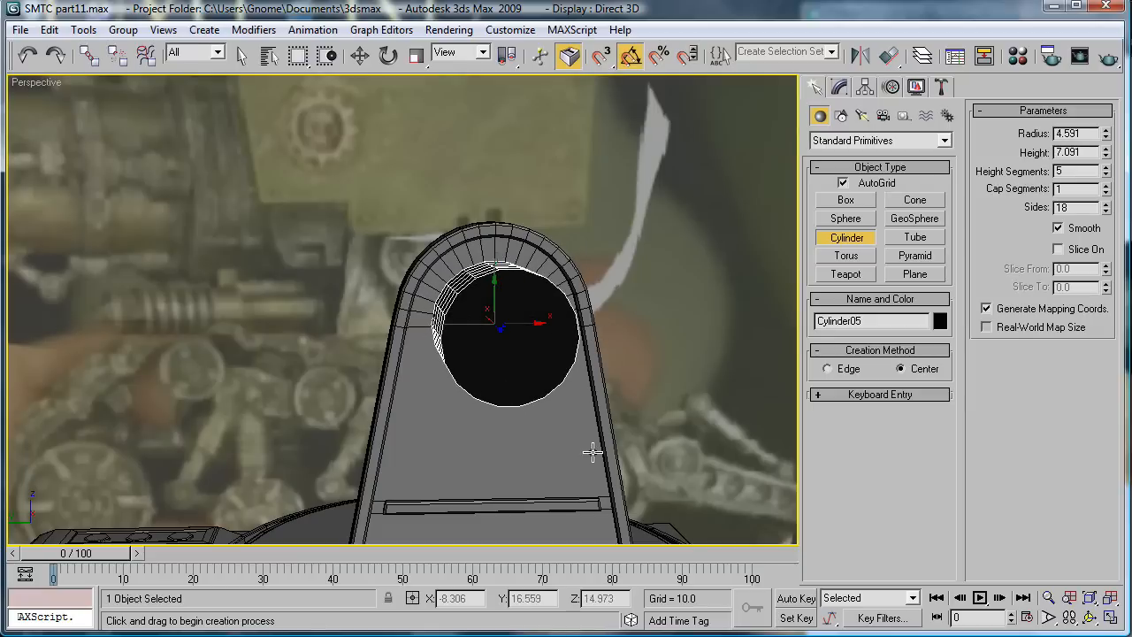
pyautogui.click(593, 422)
pyautogui.keyDown('alt'); pyautogui.moveTo(561, 362); pyautogui.dragTo(657, 379, button='middle'); pyautogui.keyUp('alt')
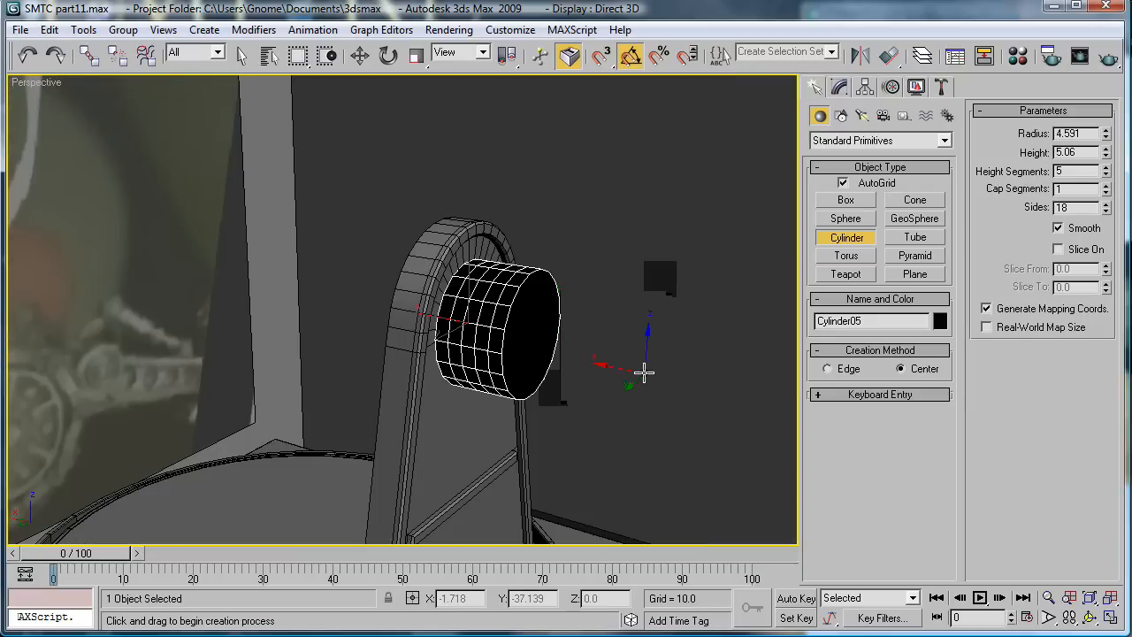
# Step: Adjust the cylinder's height against the Front view reference to about 3.45 and reduce its height segments to 1
pyautogui.press('f')
pyautogui.scroll(-7, 644, 340)
pyautogui.moveTo(467, 252); pyautogui.dragTo(400, 322, button='middle')
pyautogui.scroll(5, 541, 350)
pyautogui.scroll(2, 541, 350)
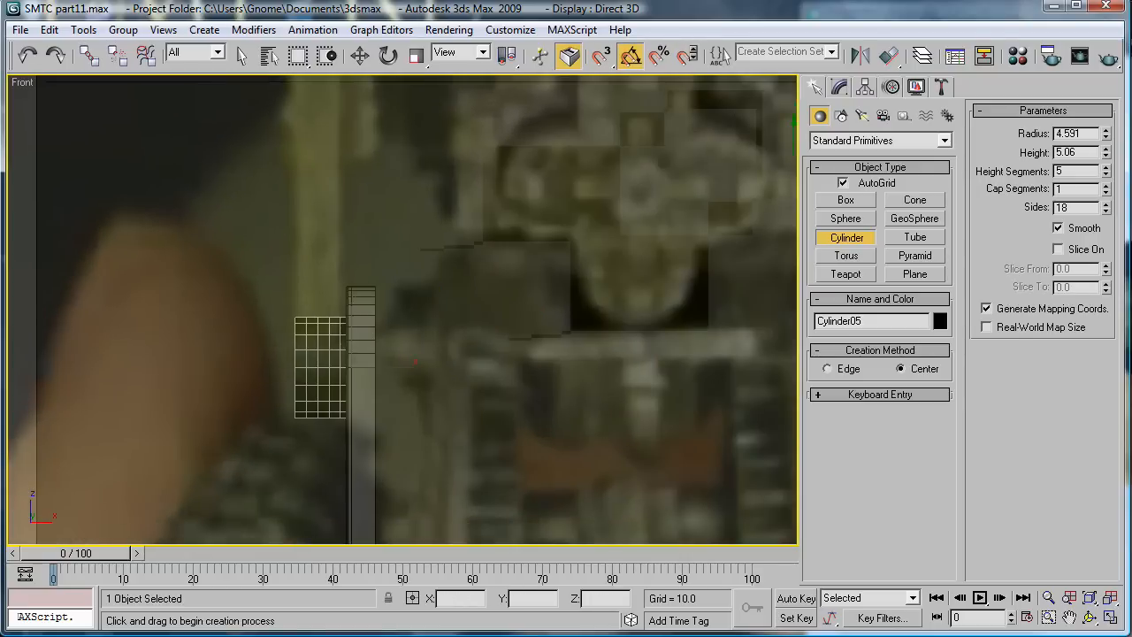
pyautogui.moveTo(1106, 155); pyautogui.dragTo(1077, 198)
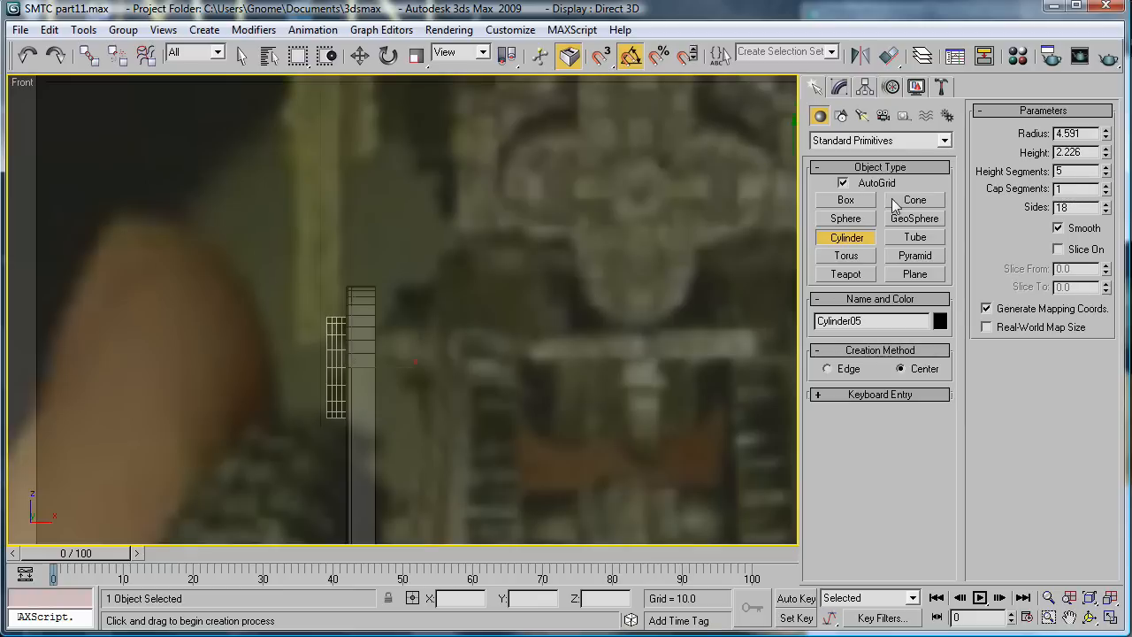
pyautogui.scroll(-5, 645, 339)
pyautogui.scroll(4, 644, 345)
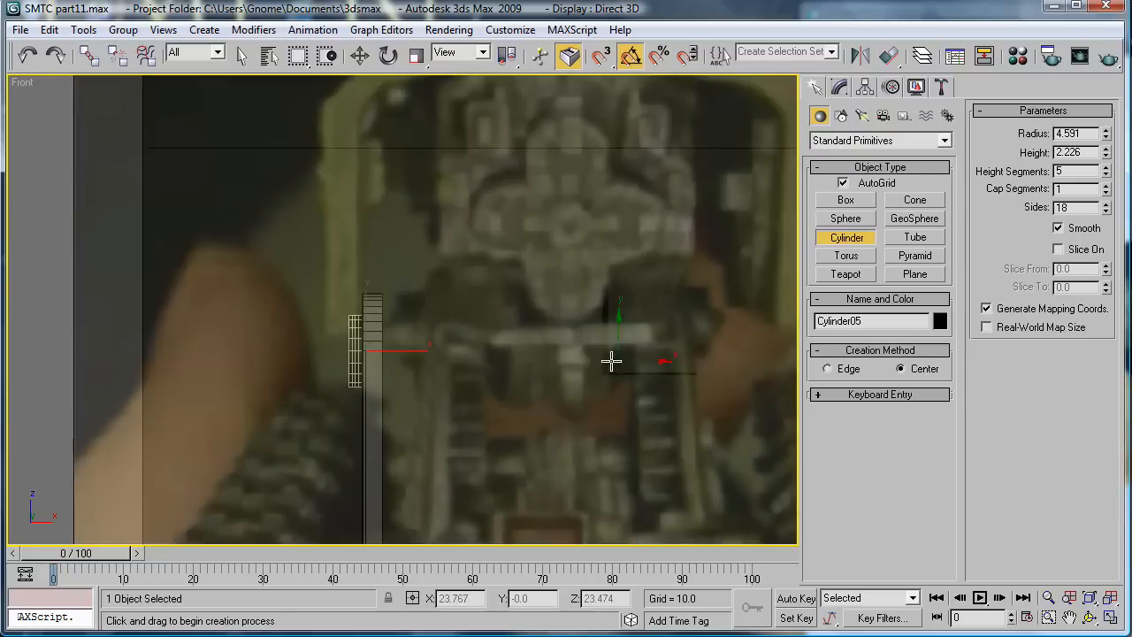
pyautogui.moveTo(1106, 154); pyautogui.dragTo(1104, 93)
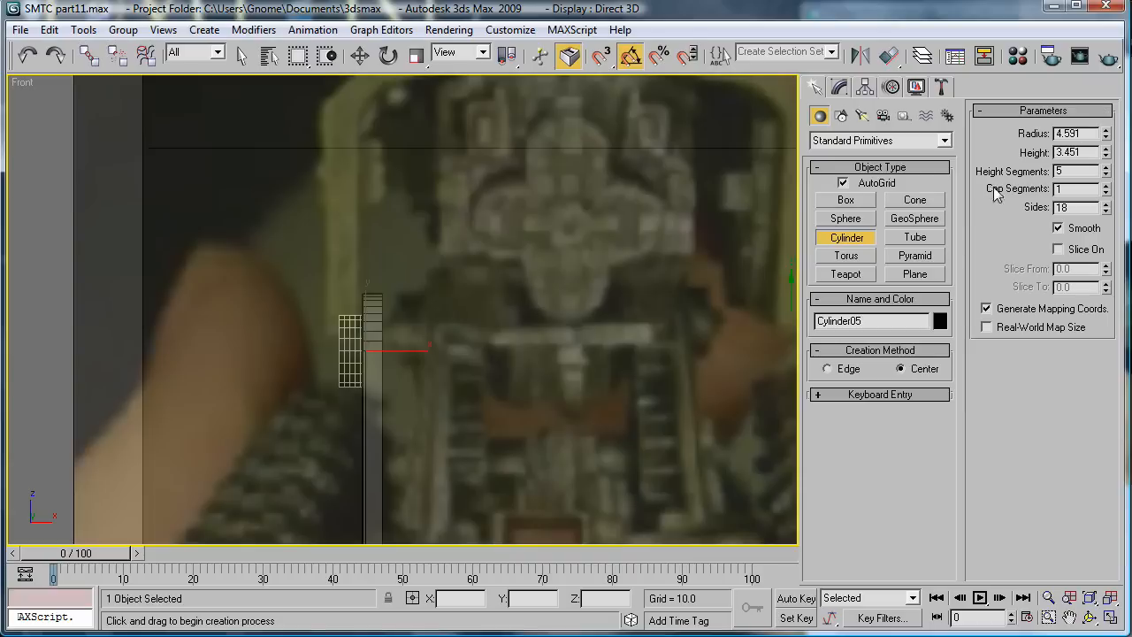
pyautogui.moveTo(1105, 170); pyautogui.dragTo(1100, 232)
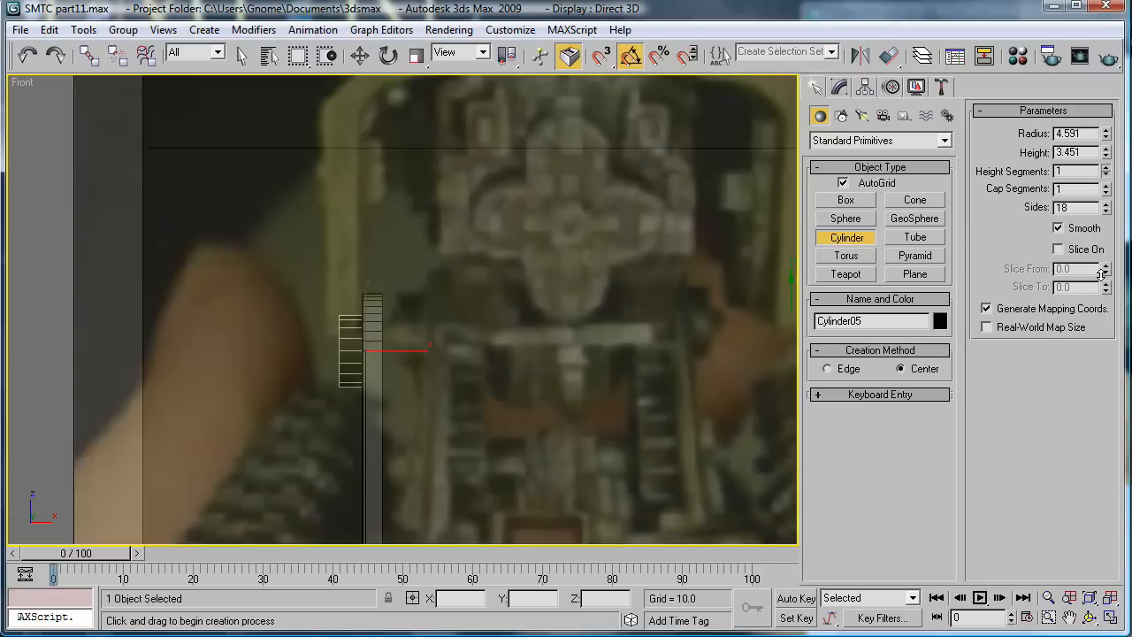
# Step: Shorten the cylinder to a height of about 3.04 and set its sides to 20
pyautogui.press('p')
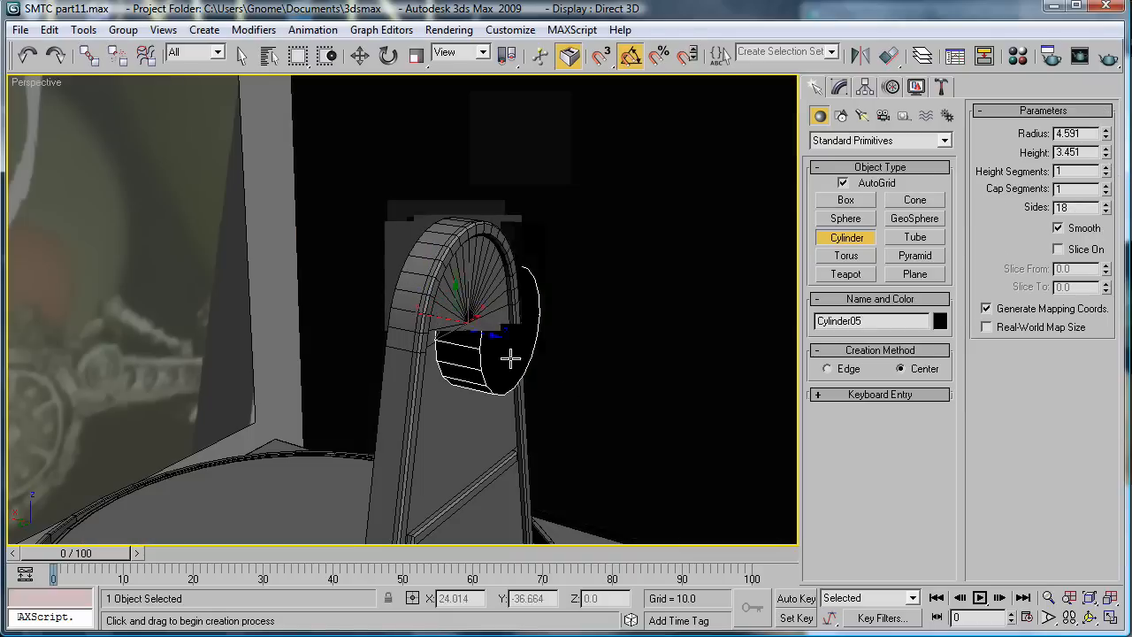
pyautogui.scroll(-5, 492, 358)
pyautogui.keyDown('alt'); pyautogui.moveTo(508, 369); pyautogui.dragTo(622, 354, button='middle'); pyautogui.keyUp('alt')
pyautogui.scroll(6, 540, 363)
pyautogui.scroll(-6, 622, 359)
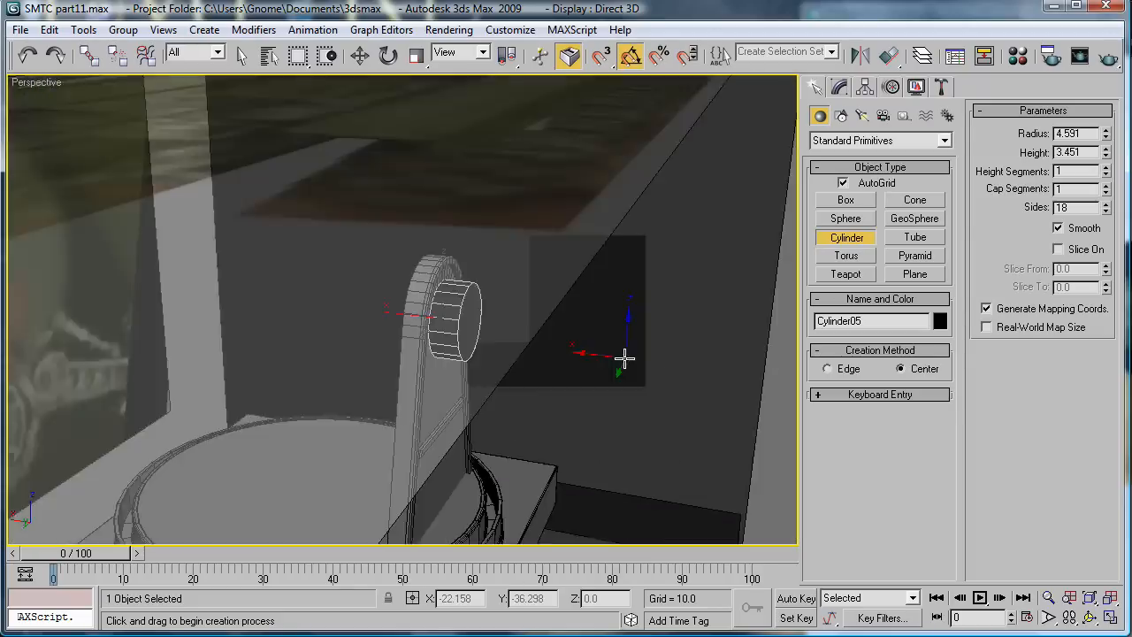
pyautogui.keyDown('alt'); pyautogui.moveTo(633, 313); pyautogui.dragTo(616, 306, button='middle'); pyautogui.keyUp('alt')
pyautogui.scroll(6, 624, 309)
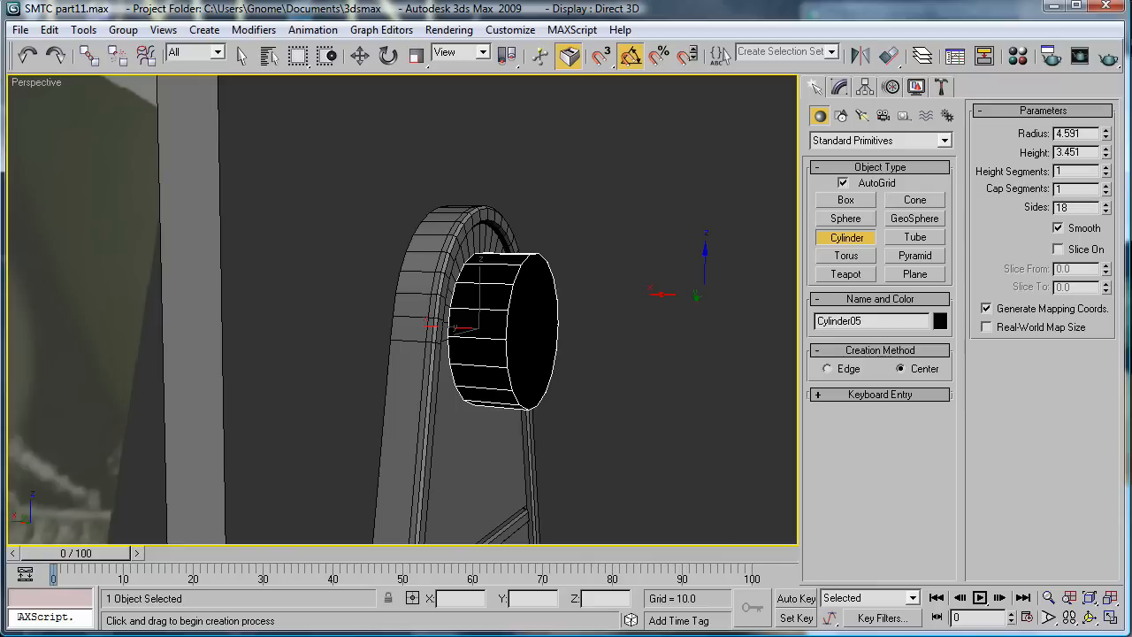
pyautogui.moveTo(1108, 152); pyautogui.dragTo(1111, 156)
pyautogui.keyDown('alt'); pyautogui.moveTo(606, 328); pyautogui.dragTo(576, 311, button='middle'); pyautogui.keyUp('alt')
pyautogui.press('Return')
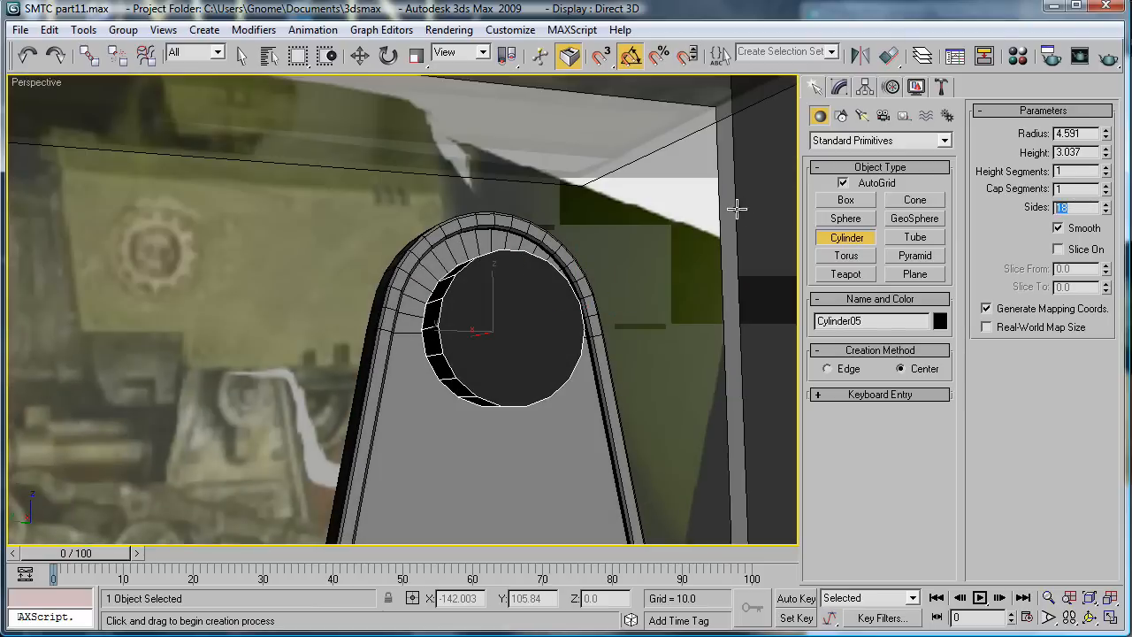
pyautogui.press('Return')
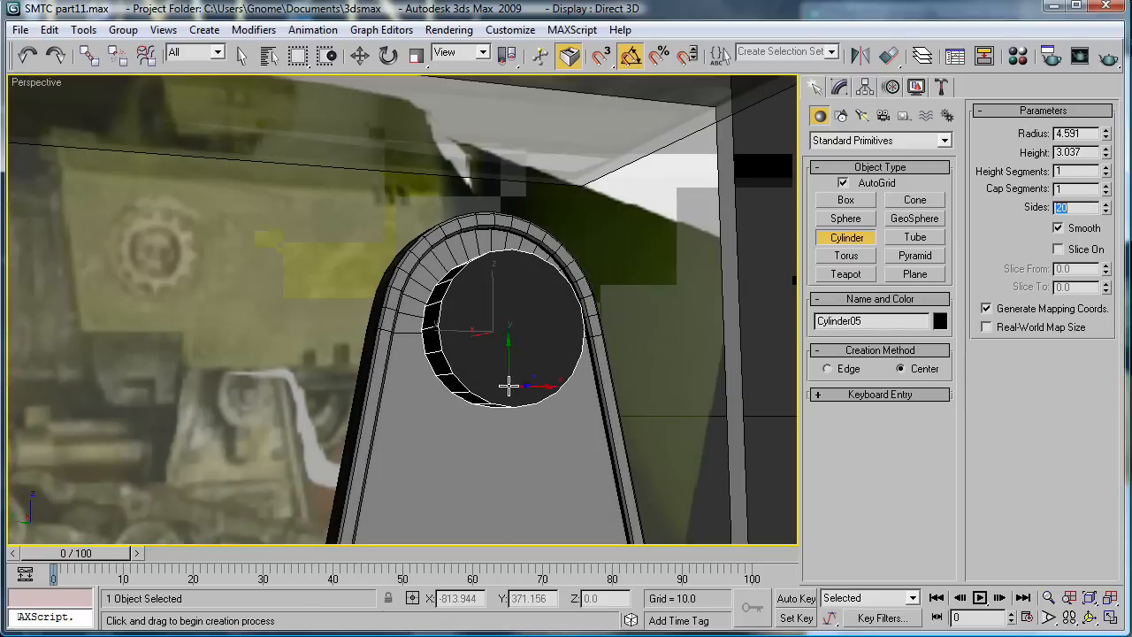
pyautogui.keyDown('alt'); pyautogui.moveTo(508, 387); pyautogui.dragTo(649, 381, button='middle'); pyautogui.keyUp('alt')
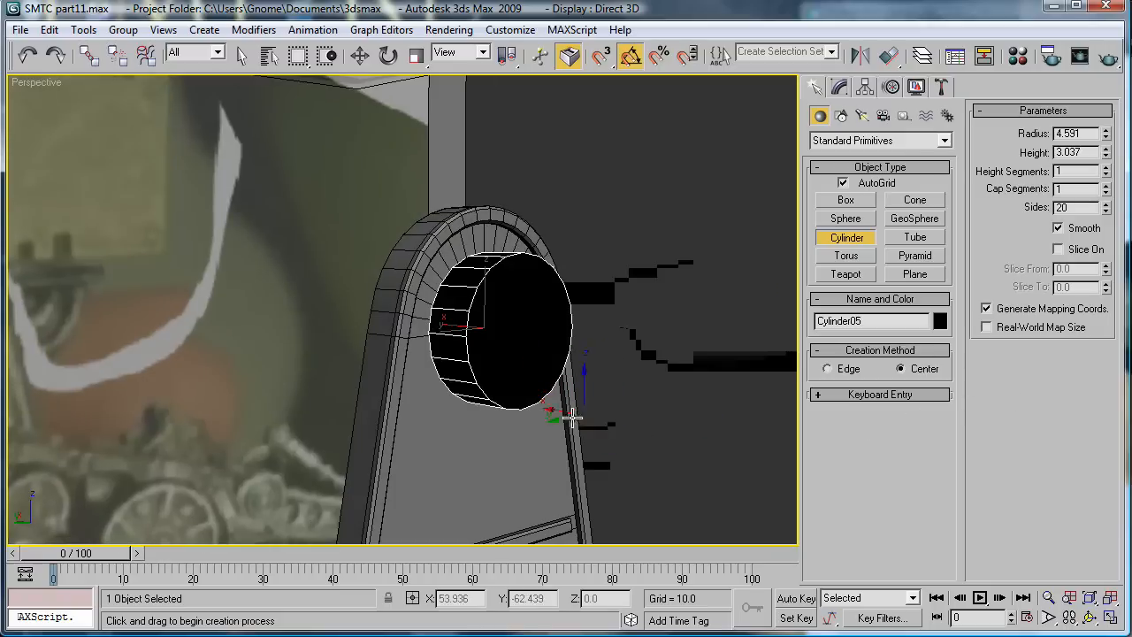
# Step: Make the cylinder an Editable Poly and chamfer its front cap's edges by 0.41 with two segments
pyautogui.hotkey('ctrl', 'e')
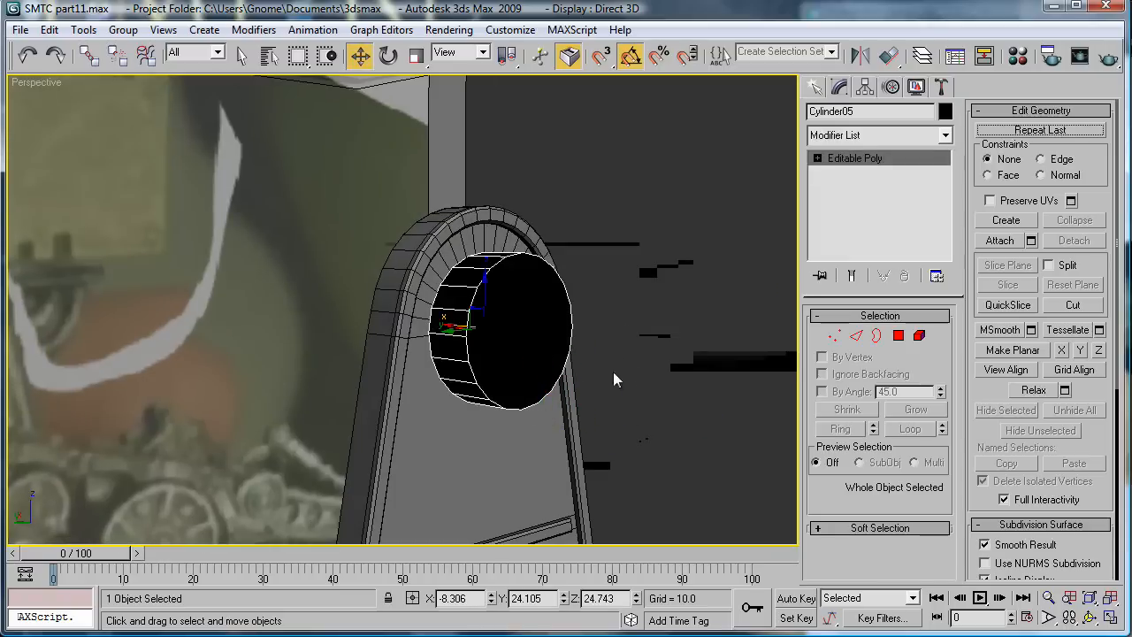
pyautogui.click(899, 335)
pyautogui.click(535, 325)
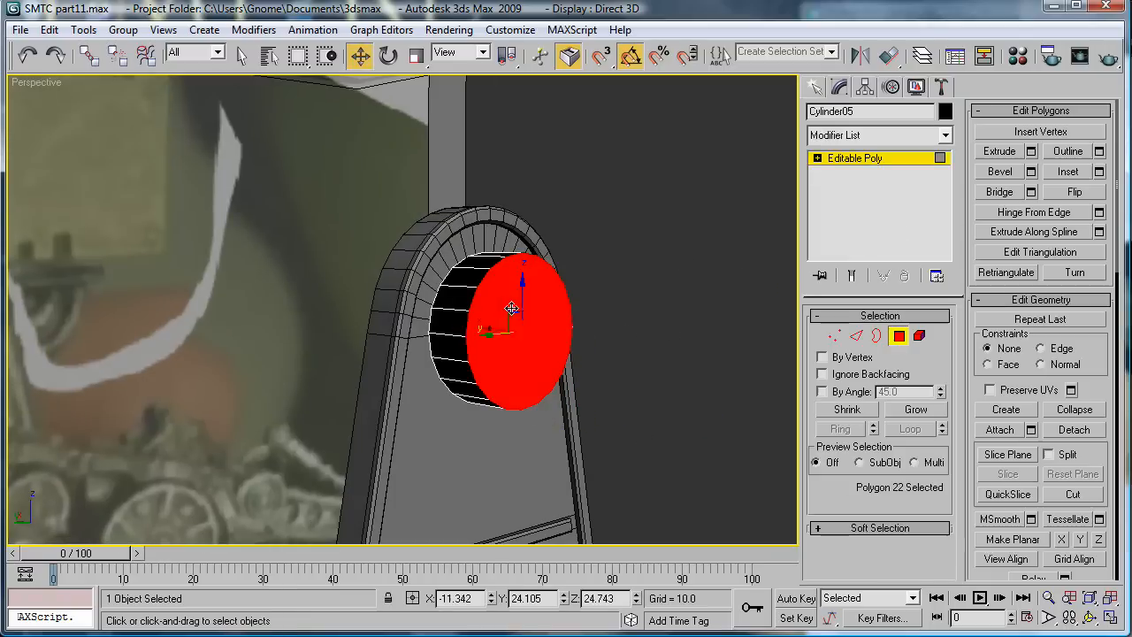
pyautogui.keyDown('ctrl'); pyautogui.click(856, 335); pyautogui.keyUp('ctrl')
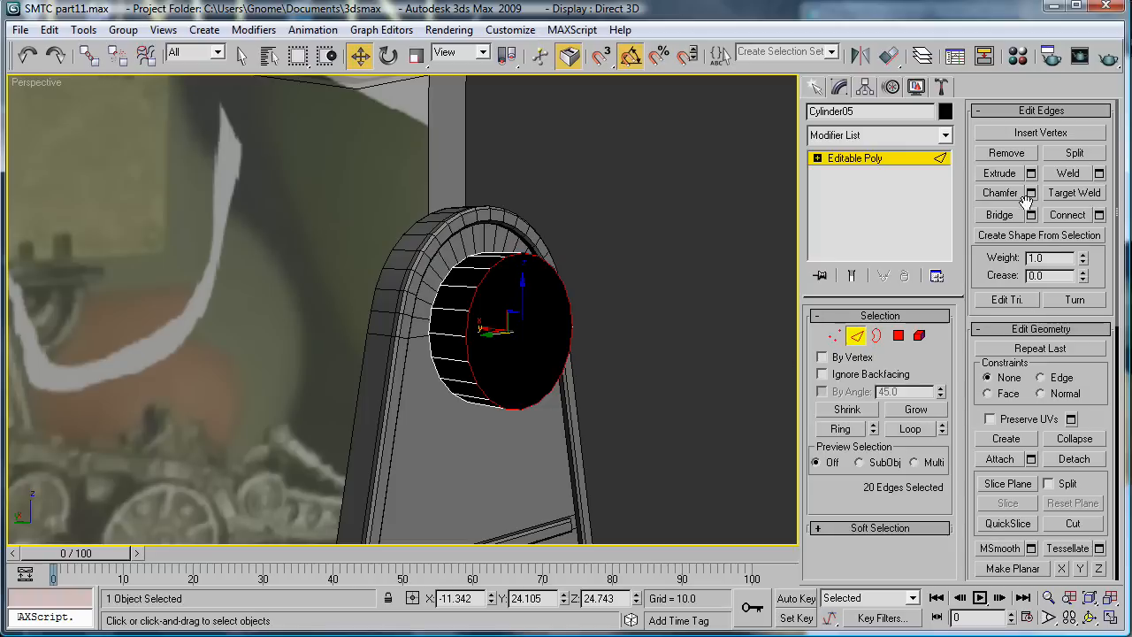
pyautogui.click(1031, 193)
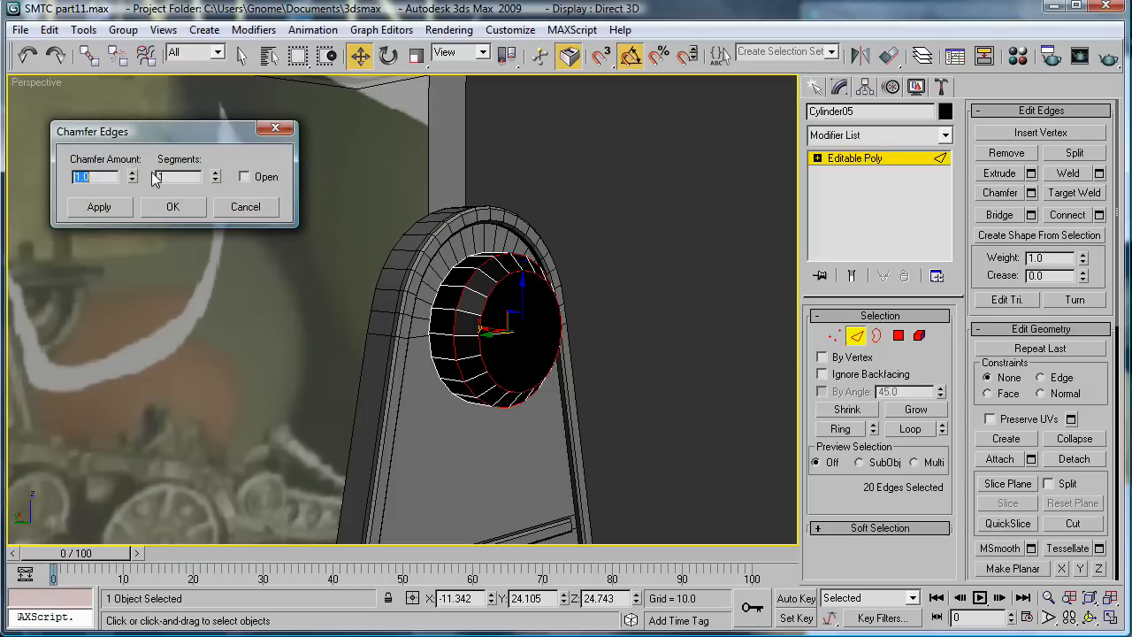
pyautogui.moveTo(133, 177); pyautogui.dragTo(132, 222)
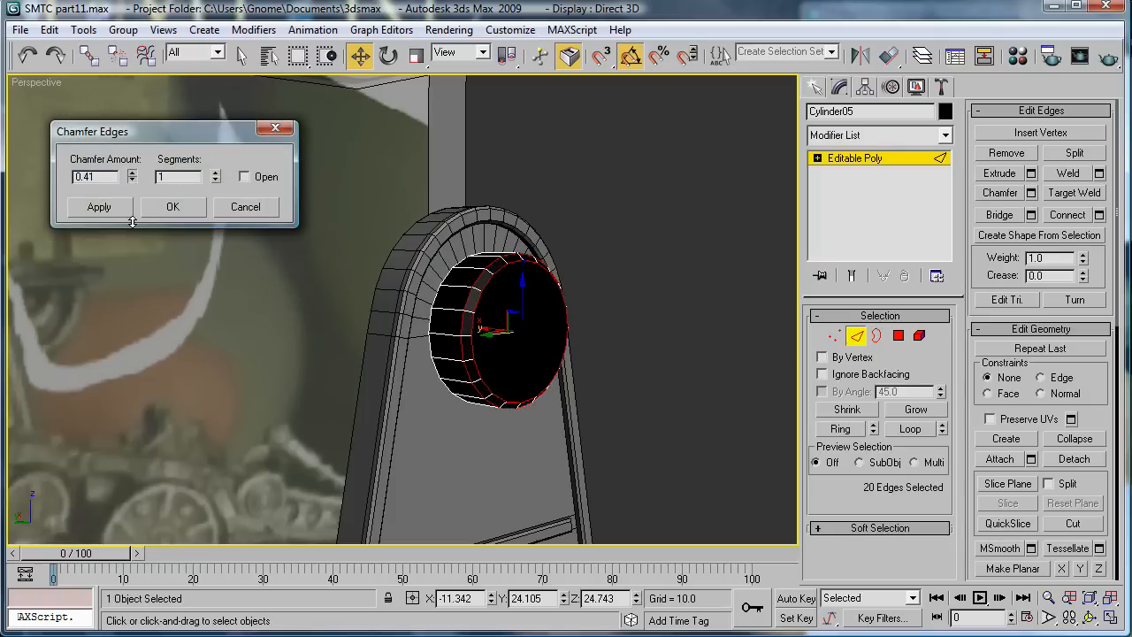
pyautogui.click(215, 173)
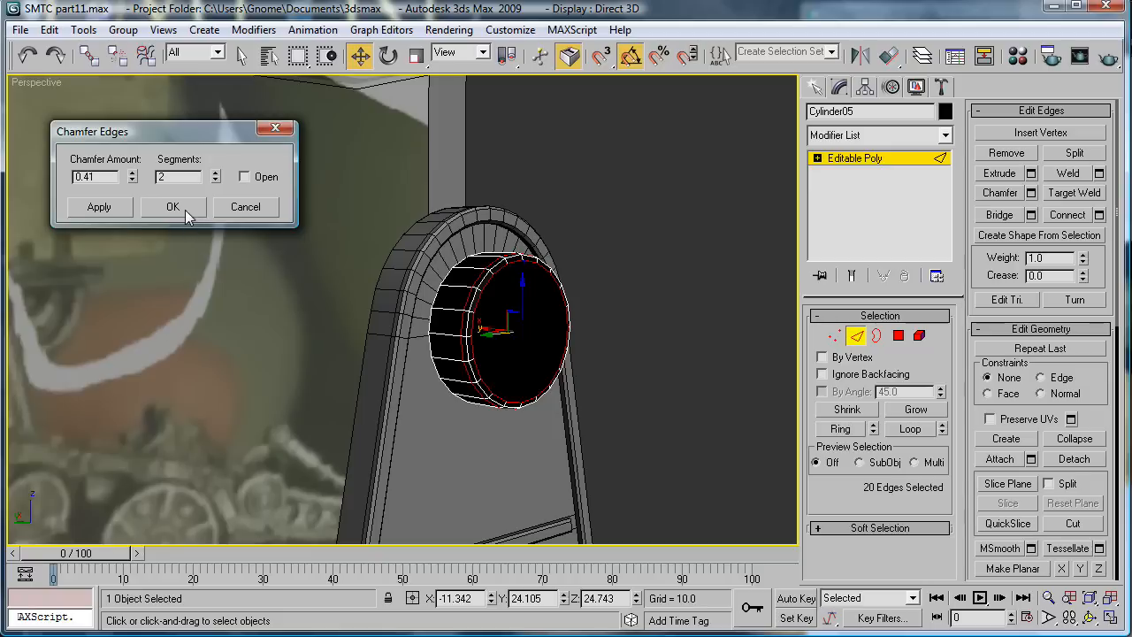
pyautogui.click(172, 207)
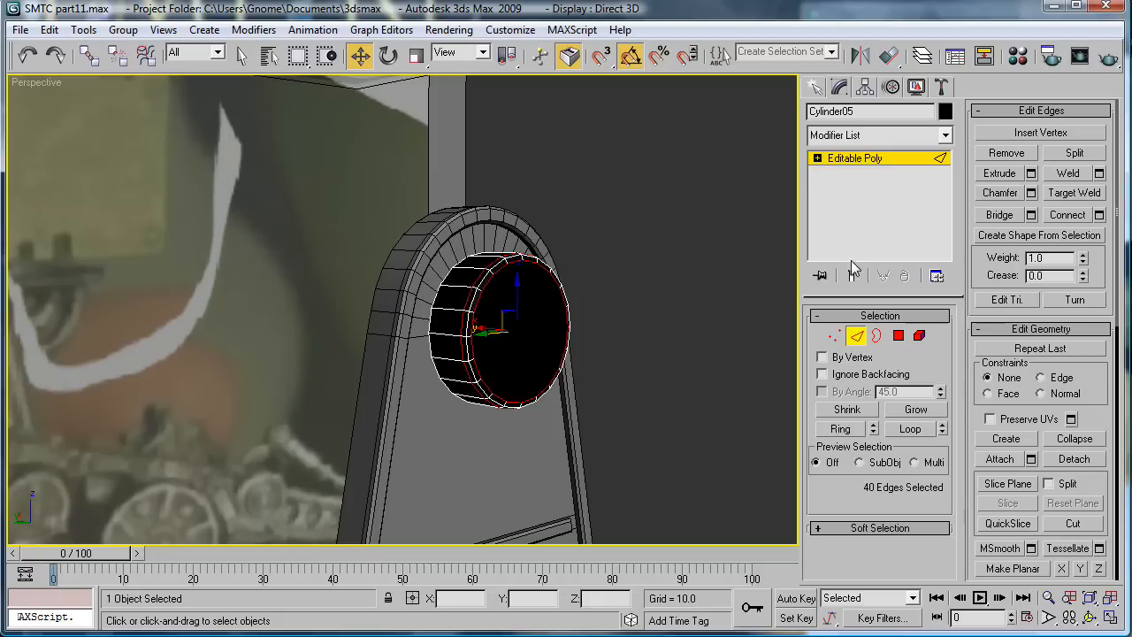
# Step: Assign the plain grey material to the cylinder and select its front cap polygon
pyautogui.click(1052, 56)
pyautogui.click(1023, 33)
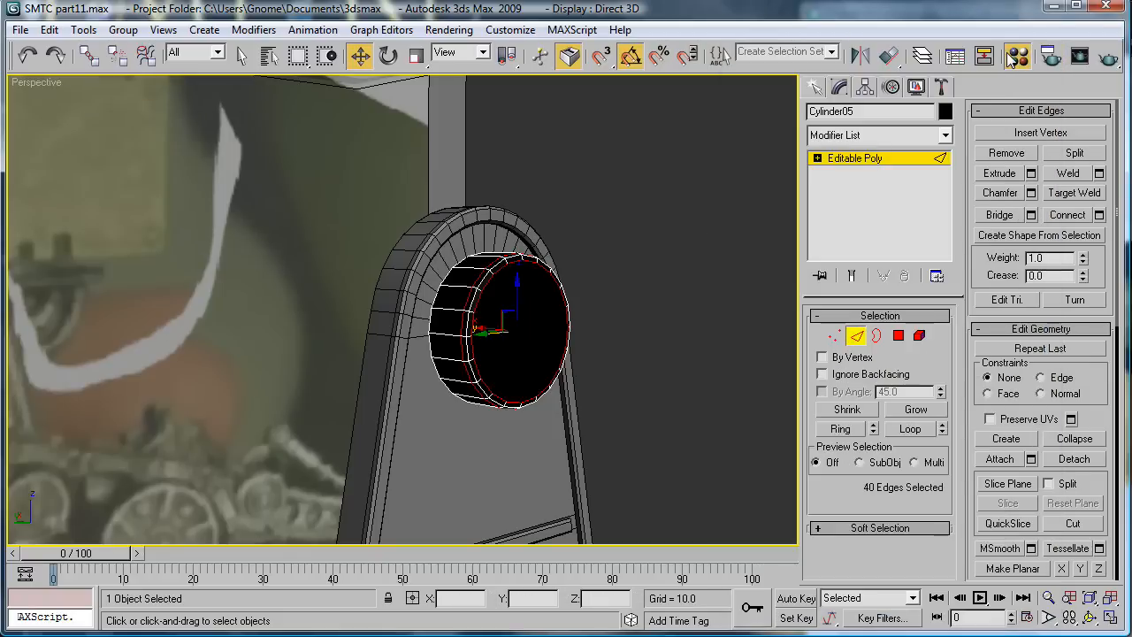
pyautogui.press('m')
pyautogui.moveTo(227, 189); pyautogui.dragTo(527, 326)
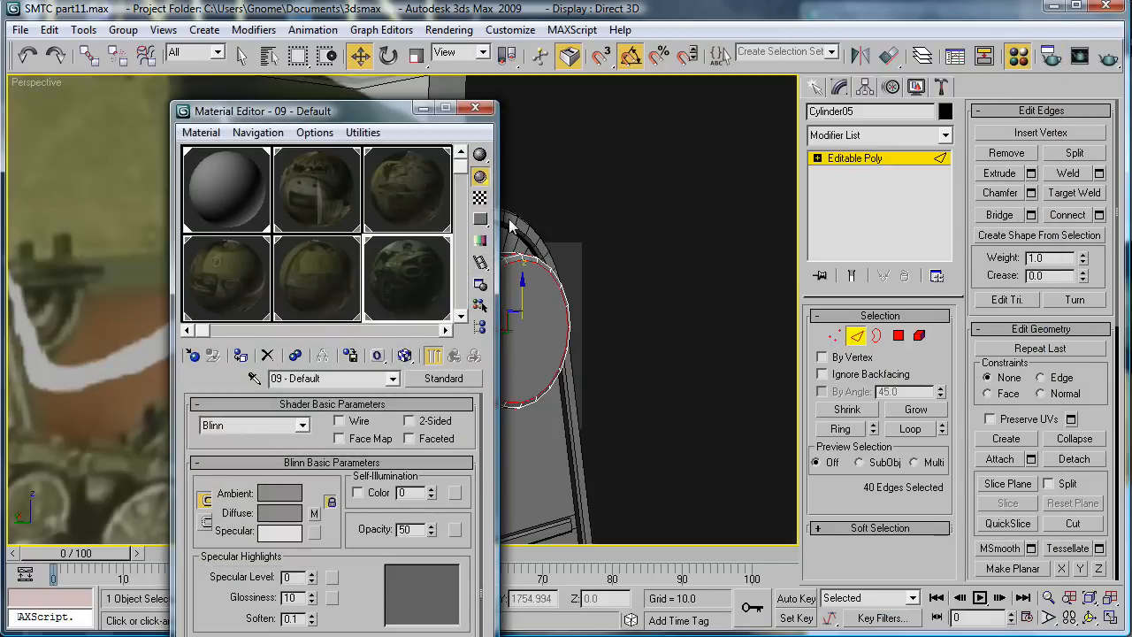
pyautogui.click(476, 108)
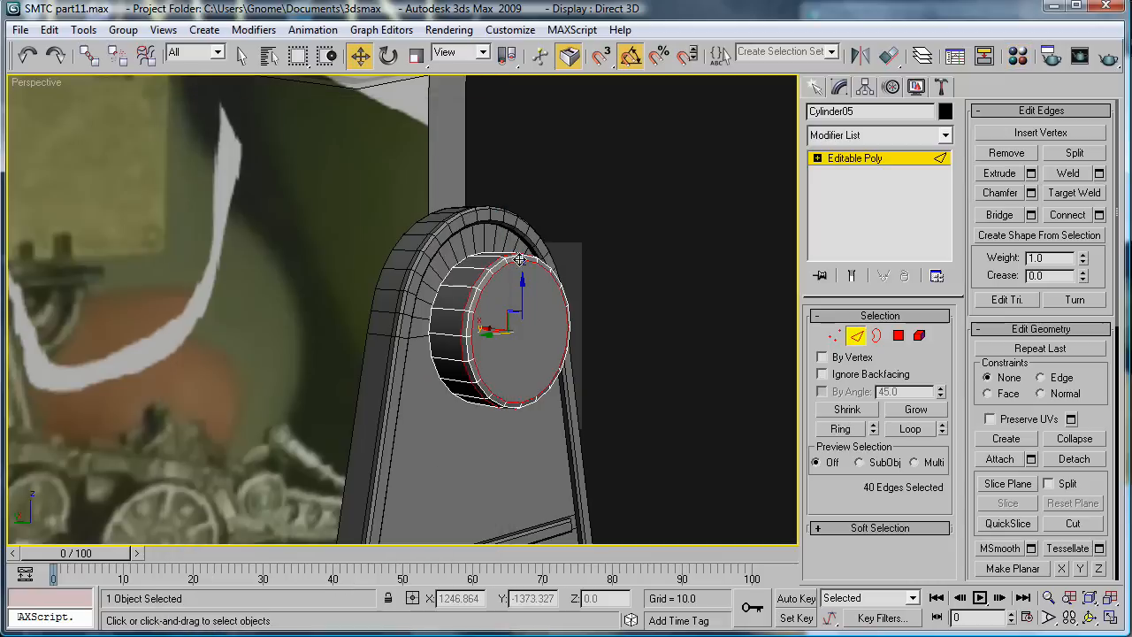
pyautogui.click(898, 336)
pyautogui.click(524, 321)
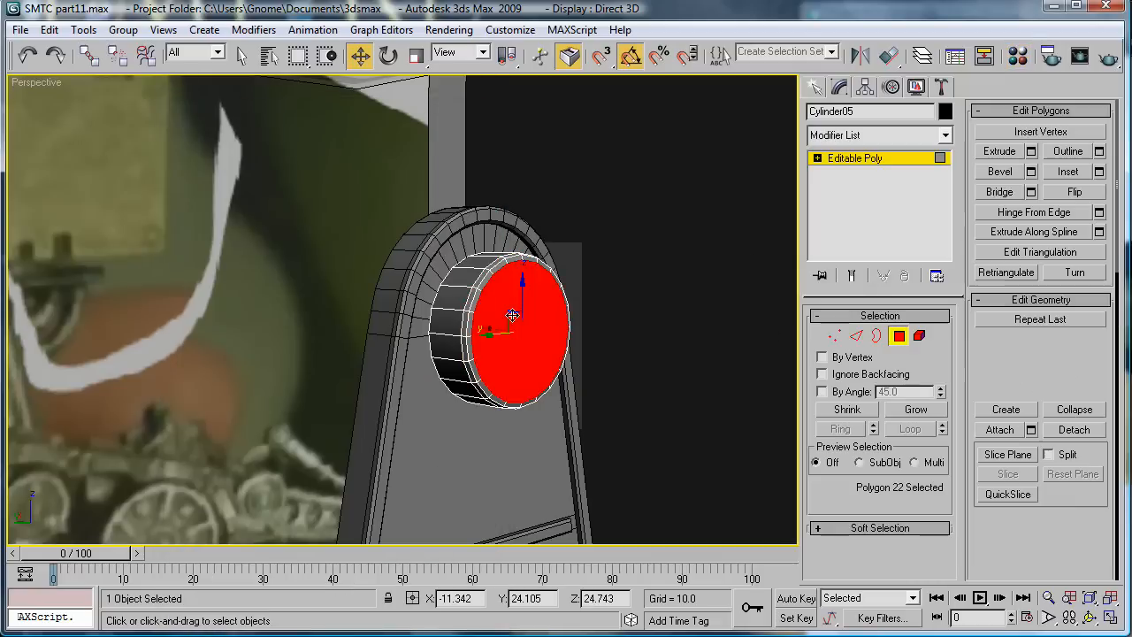
pyautogui.click(1099, 172)
pyautogui.keyDown('alt'); pyautogui.moveTo(725, 400); pyautogui.dragTo(583, 382, button='middle'); pyautogui.keyUp('alt')
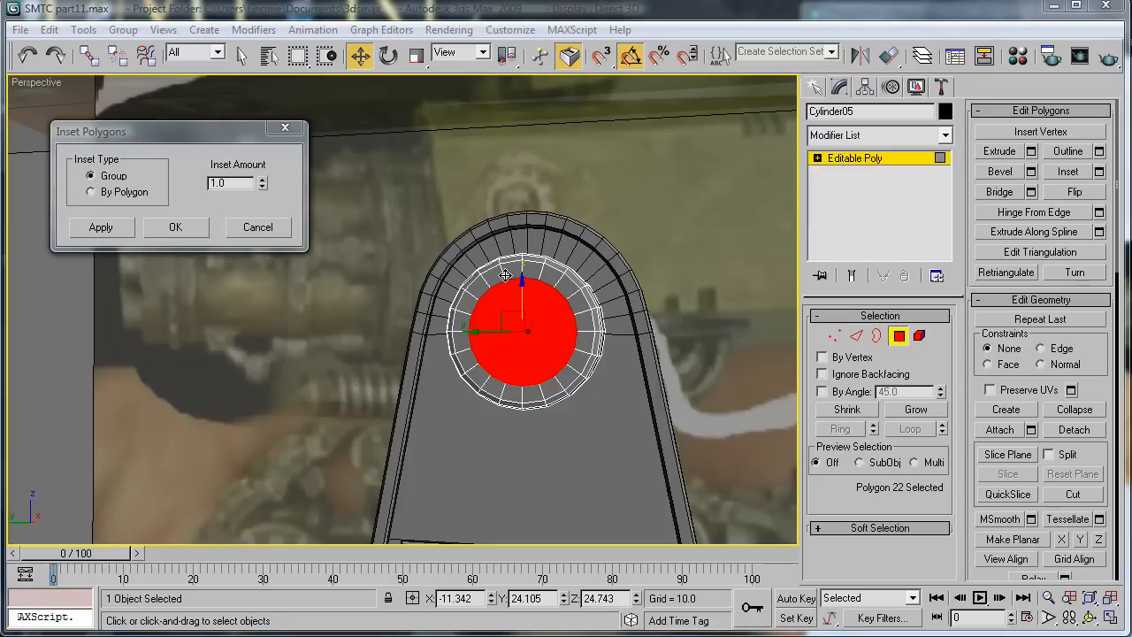
pyautogui.keyDown('alt'); pyautogui.moveTo(505, 276); pyautogui.dragTo(556, 316, button='middle'); pyautogui.keyUp('alt')
pyautogui.moveTo(618, 320); pyautogui.dragTo(571, 310, button='middle')
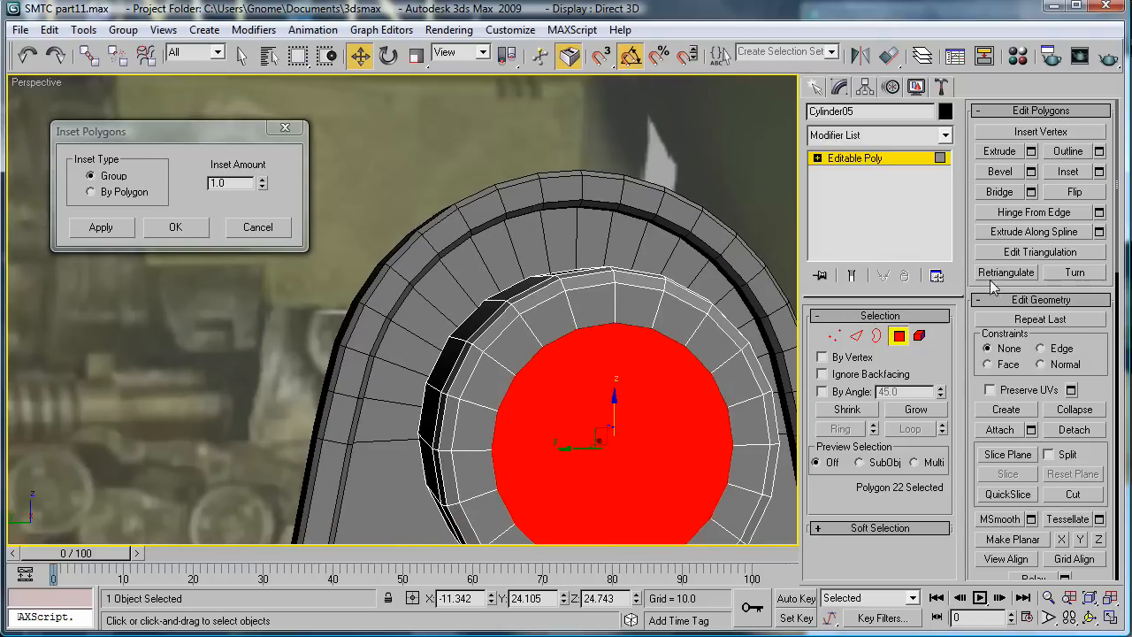
pyautogui.click(1034, 153)
pyautogui.scroll(-5, 587, 358)
pyautogui.keyDown('alt'); pyautogui.moveTo(594, 372); pyautogui.dragTo(667, 379, button='middle'); pyautogui.keyUp('alt')
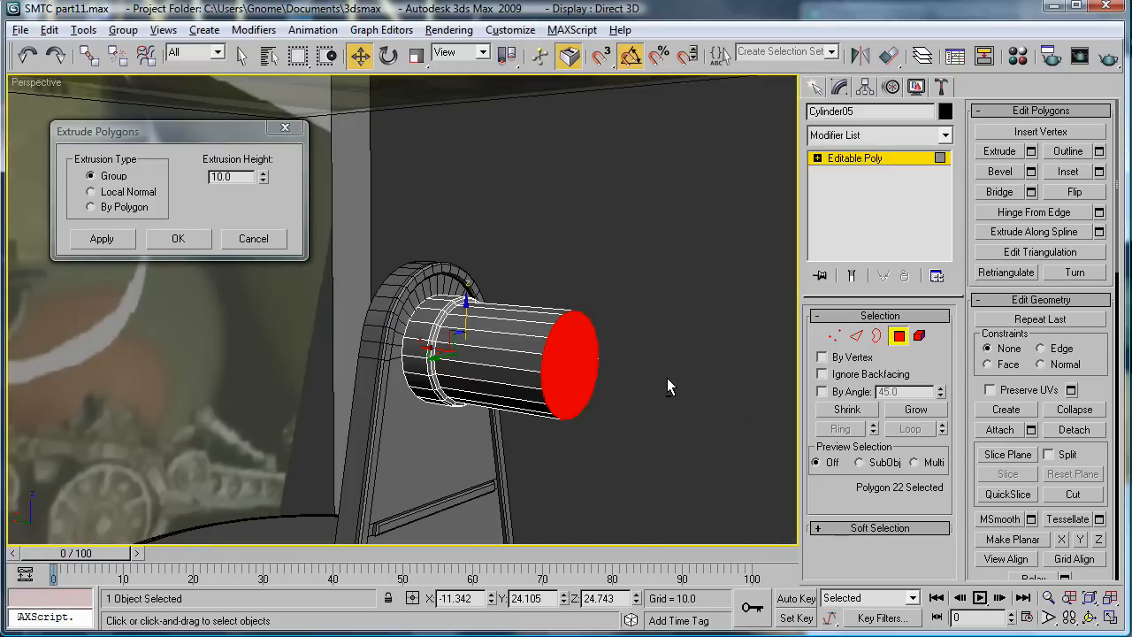
pyautogui.scroll(4, 667, 379)
pyautogui.moveTo(262, 181); pyautogui.dragTo(281, 282)
pyautogui.click(277, 242)
pyautogui.keyDown('alt'); pyautogui.moveTo(687, 341); pyautogui.dragTo(622, 337, button='middle'); pyautogui.keyUp('alt')
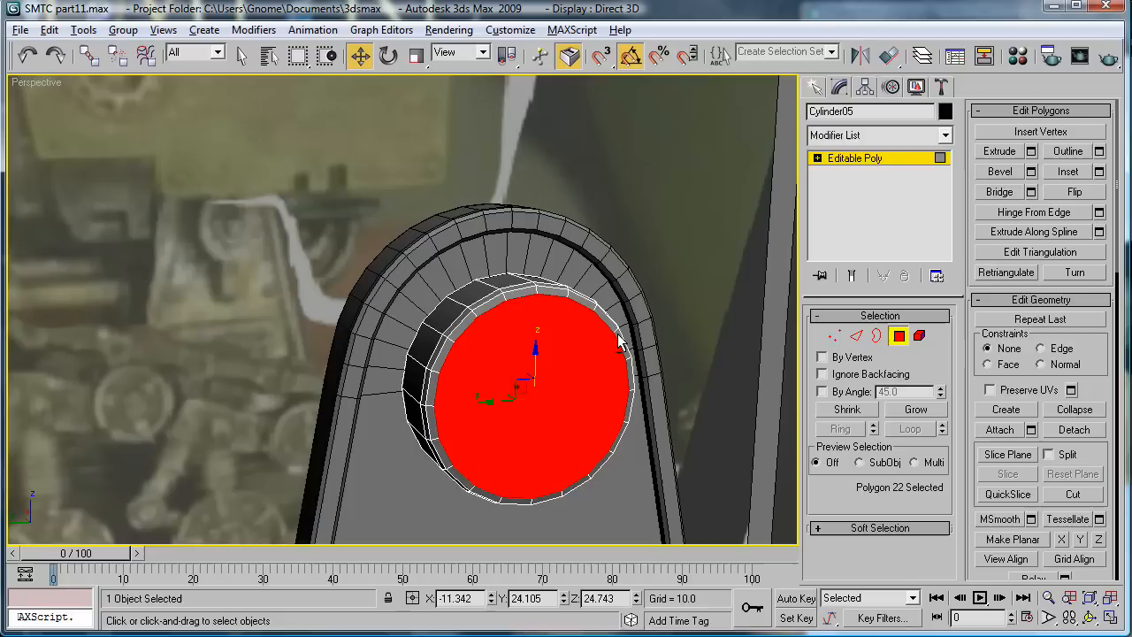
# Step: Inset the cylinder's front polygon as a group by 1.0 and extrude the inner disc by 0.3
pyautogui.click(1098, 172)
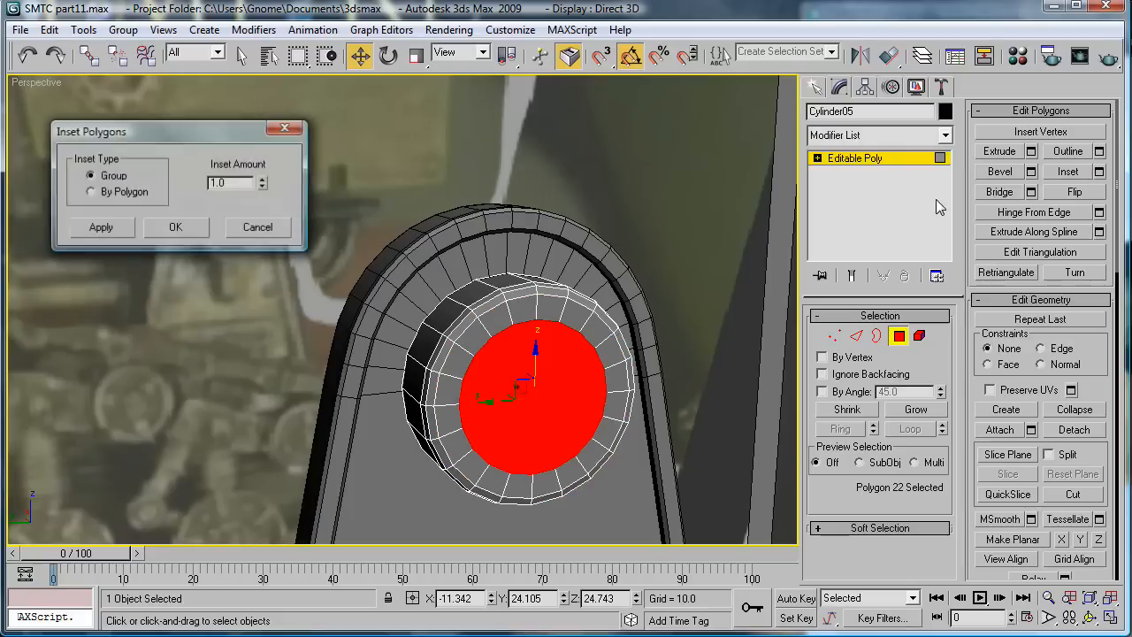
pyautogui.click(177, 226)
pyautogui.click(1031, 151)
pyautogui.keyDown('alt'); pyautogui.moveTo(713, 258); pyautogui.dragTo(336, 223, button='middle'); pyautogui.keyUp('alt')
pyautogui.click(262, 175)
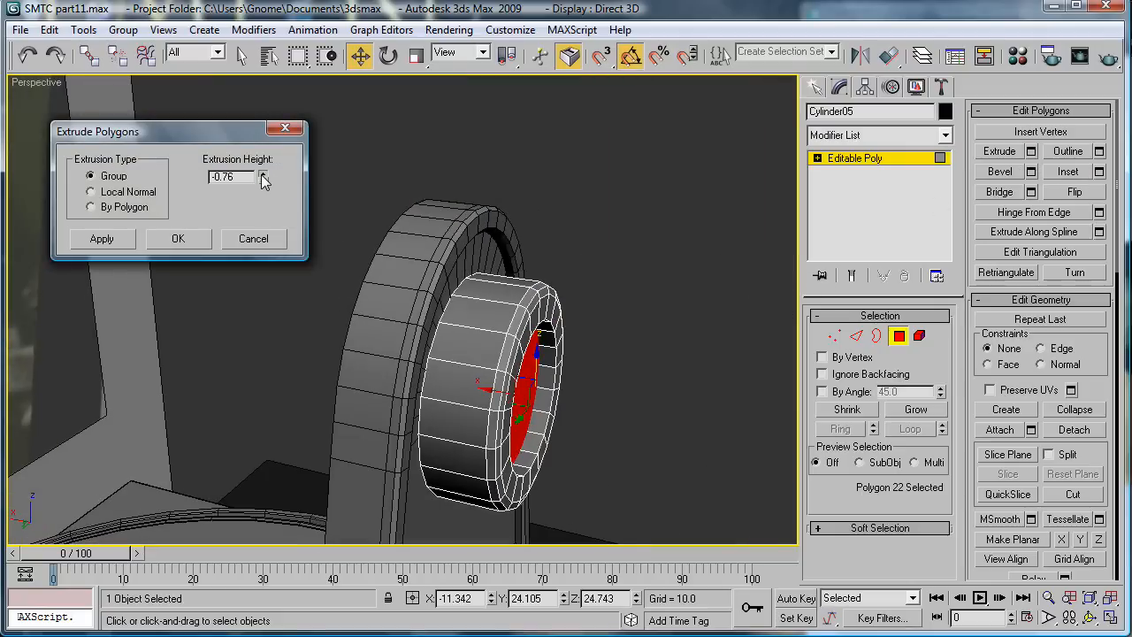
pyautogui.moveTo(263, 179); pyautogui.dragTo(259, 79)
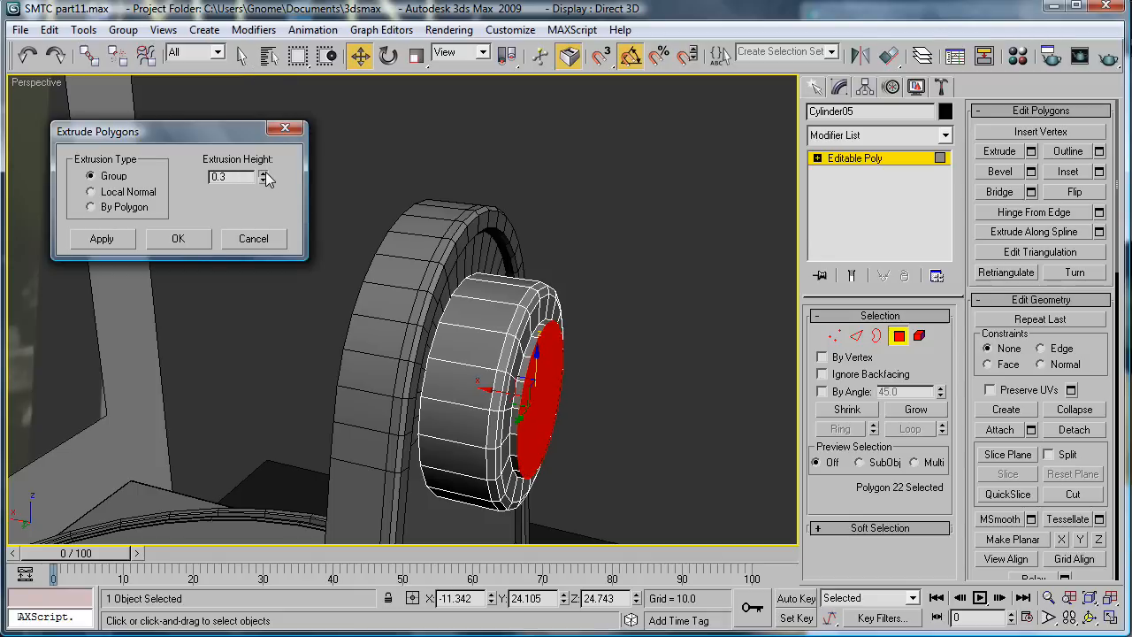
pyautogui.click(179, 238)
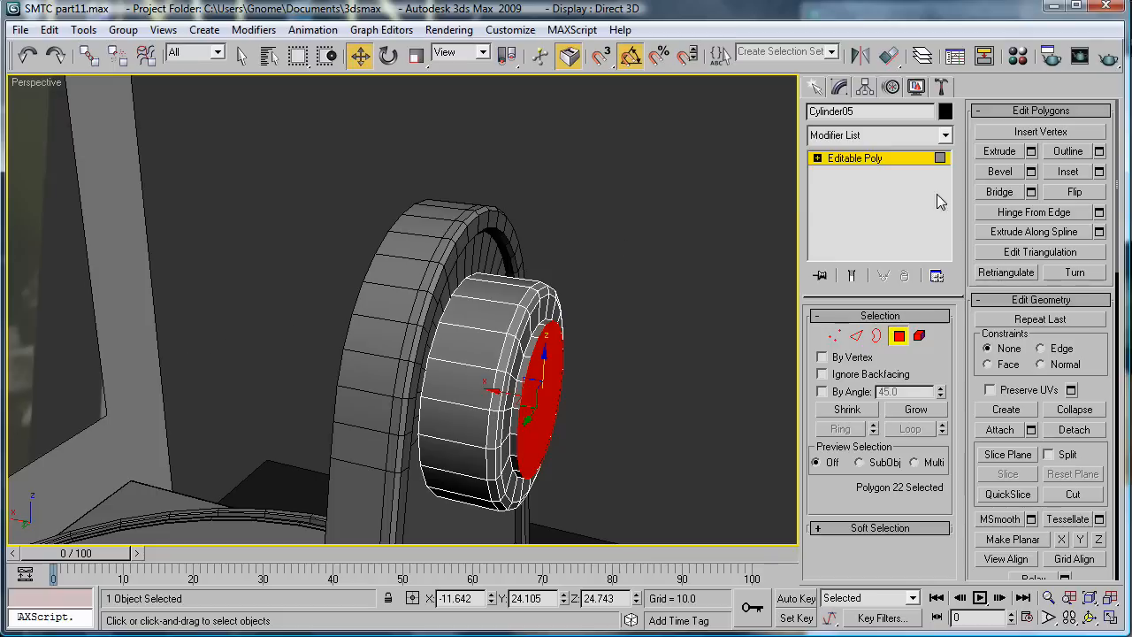
# Step: Chamfer the edge loop around the hub's raised front disc by 0.11 with one segment
pyautogui.keyDown('ctrl'); pyautogui.click(856, 335); pyautogui.keyUp('ctrl')
pyautogui.click(1032, 193)
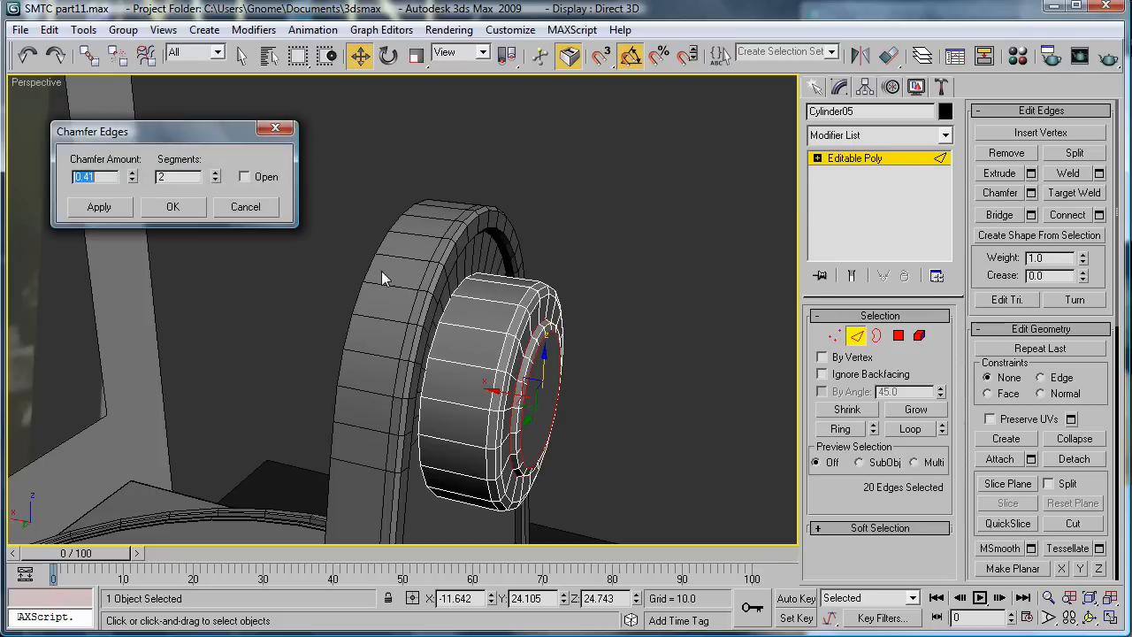
pyautogui.click(215, 182)
pyautogui.moveTo(132, 177); pyautogui.dragTo(127, 199)
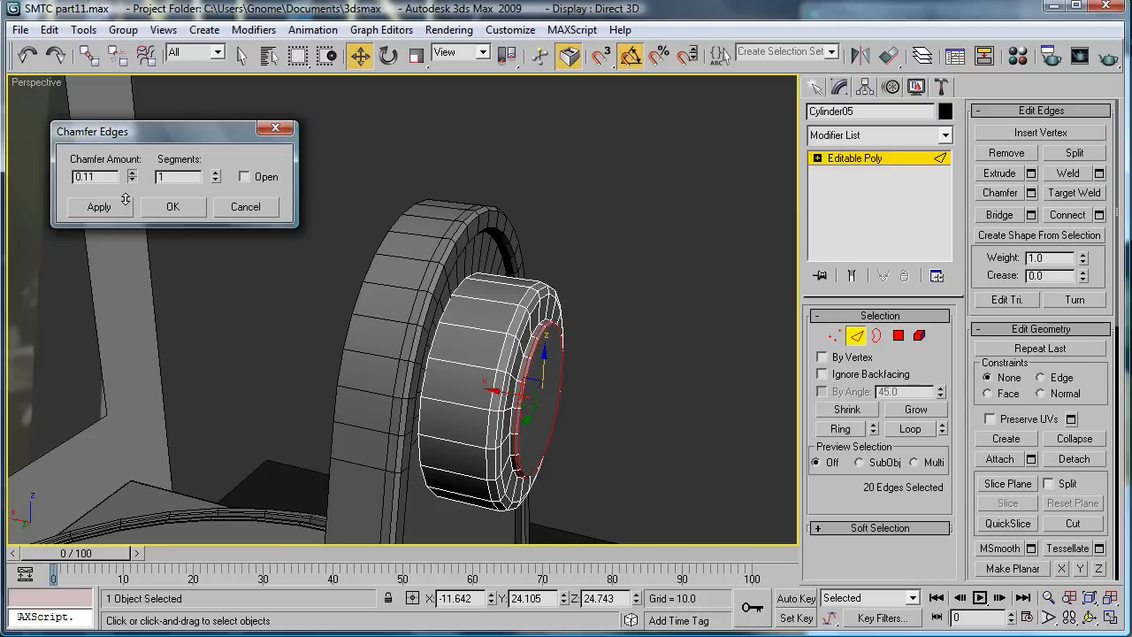
pyautogui.click(174, 206)
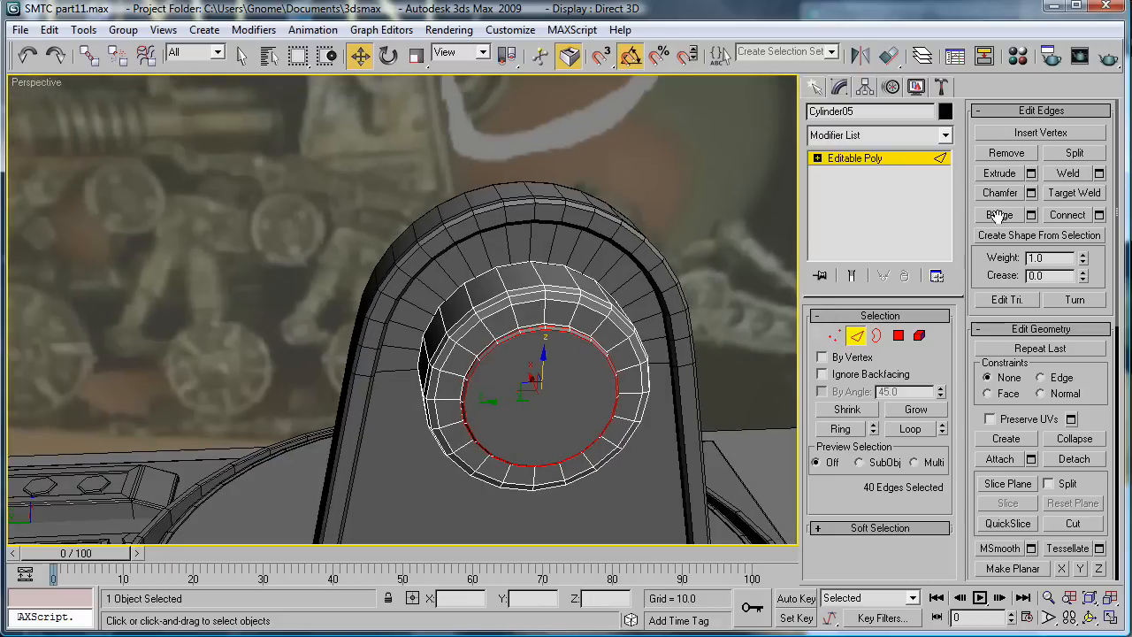
# Step: Inset the hub's front disc polygon as a group by 0.55
pyautogui.click(899, 336)
pyautogui.click(557, 362)
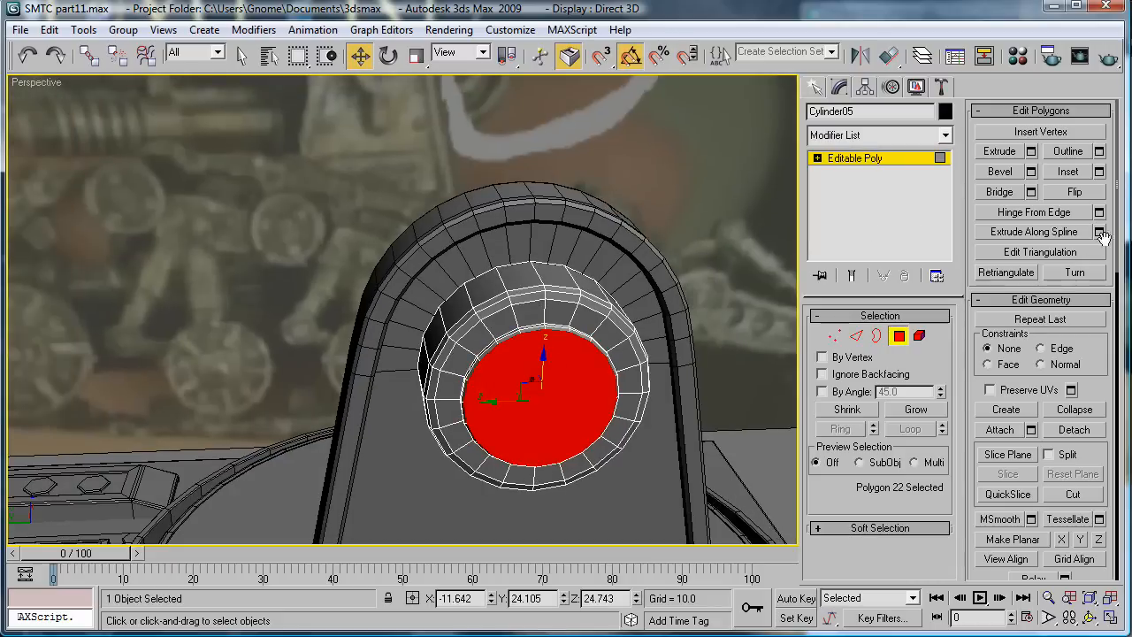
pyautogui.click(1099, 171)
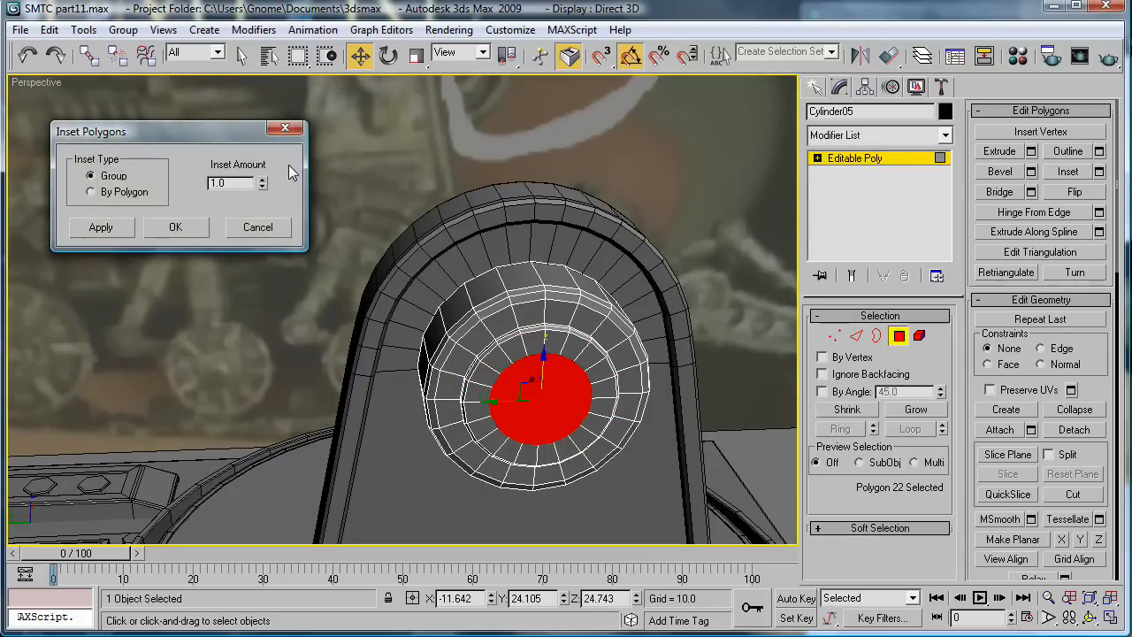
pyautogui.moveTo(263, 186); pyautogui.dragTo(257, 221)
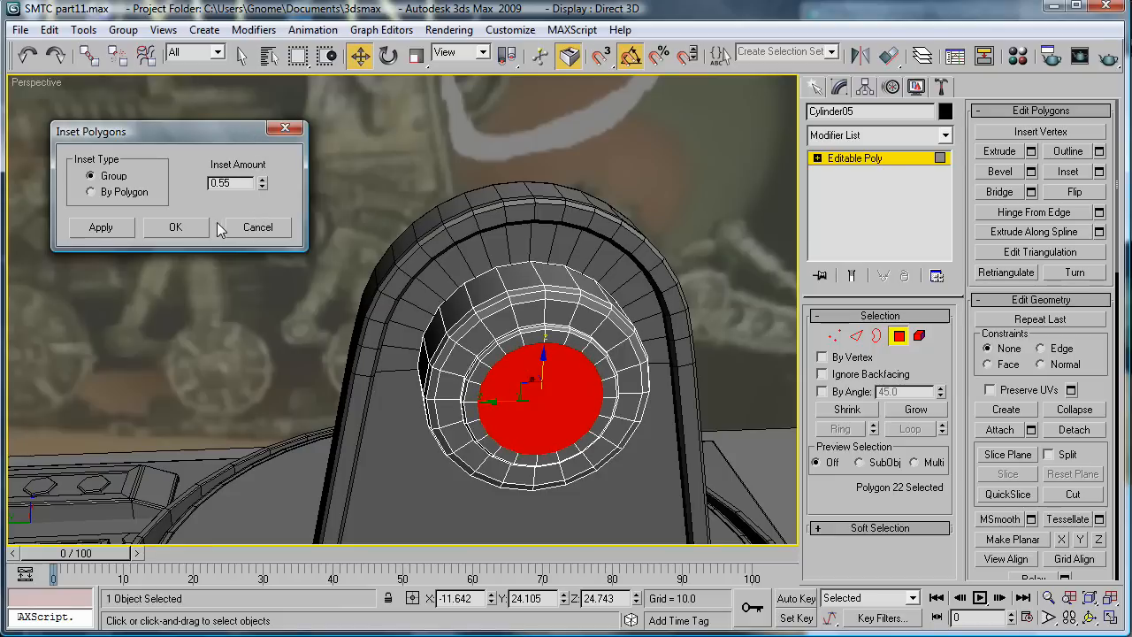
pyautogui.click(150, 223)
# Step: Extrude the inset disc inward with a height of -0.17 to recess the hub's centre
pyautogui.keyDown('alt'); pyautogui.moveTo(625, 333); pyautogui.dragTo(798, 276, button='middle'); pyautogui.keyUp('alt')
pyautogui.keyDown('alt'); pyautogui.moveTo(621, 294); pyautogui.dragTo(582, 298, button='middle'); pyautogui.keyUp('alt')
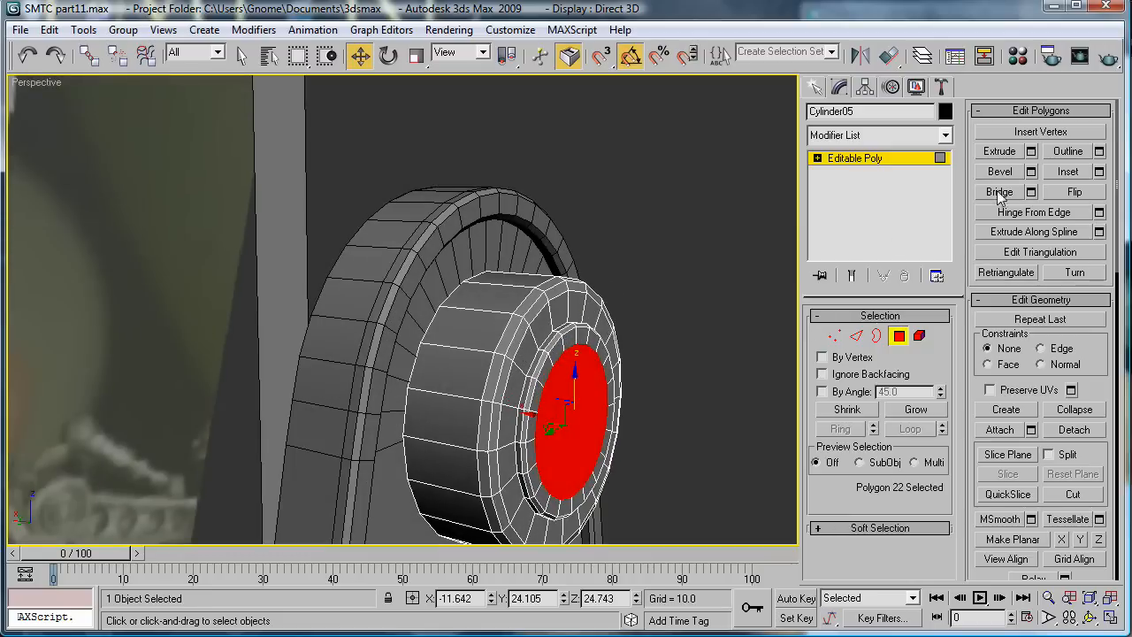
pyautogui.click(1031, 151)
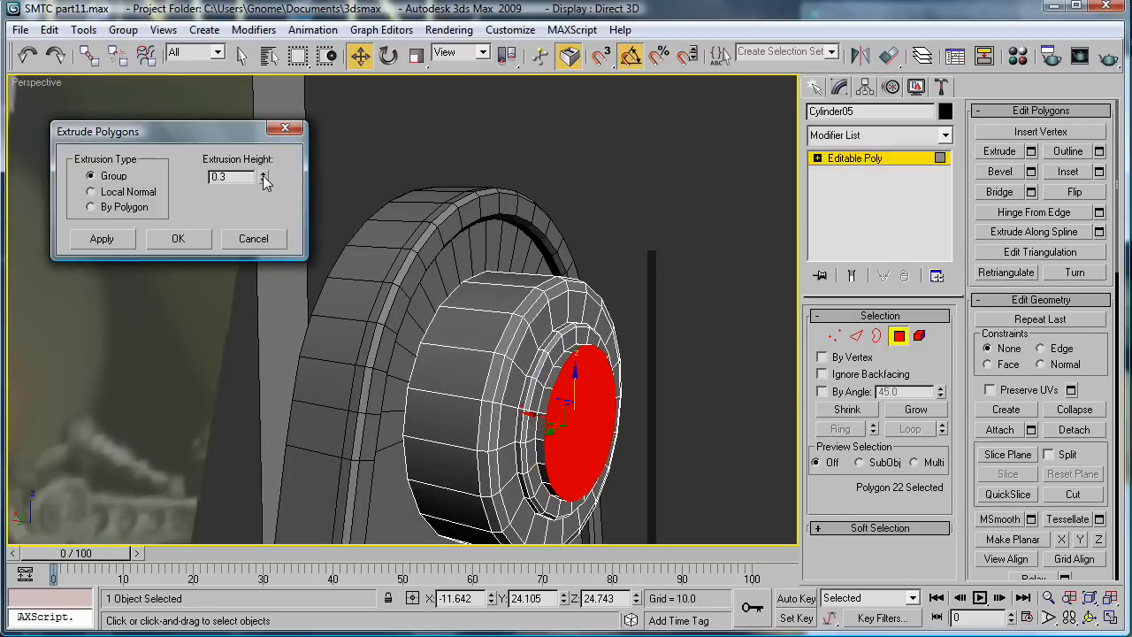
pyautogui.moveTo(262, 176); pyautogui.dragTo(275, 216)
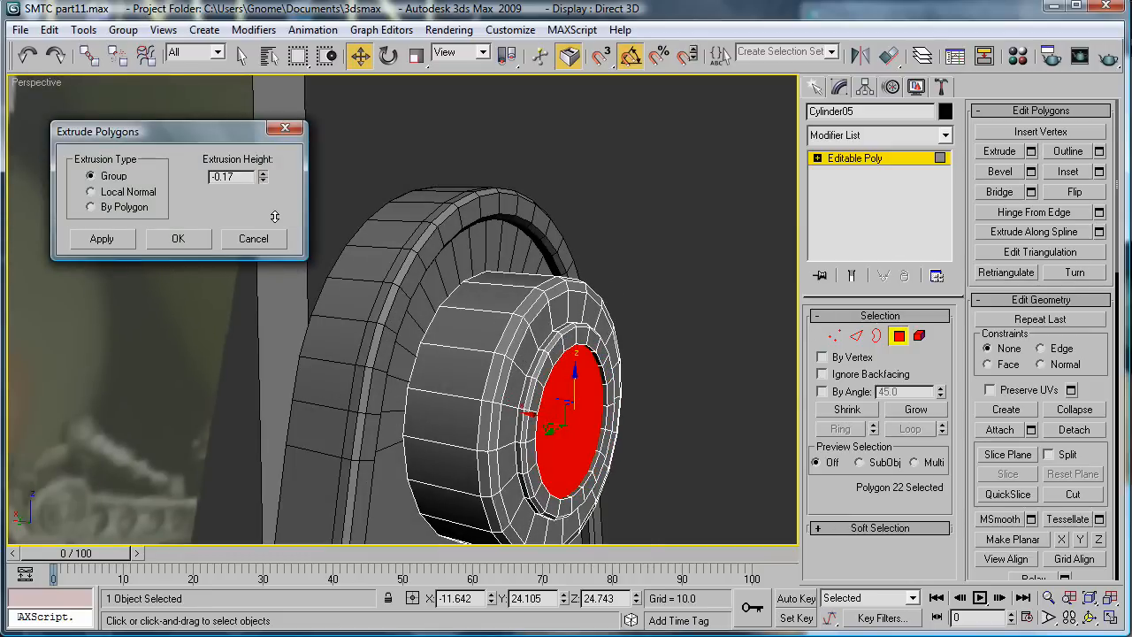
pyautogui.click(178, 239)
# Step: Inset the recessed disc polygon as a group by 0.09
pyautogui.keyDown('alt'); pyautogui.moveTo(194, 239); pyautogui.dragTo(309, 266, button='middle'); pyautogui.keyUp('alt')
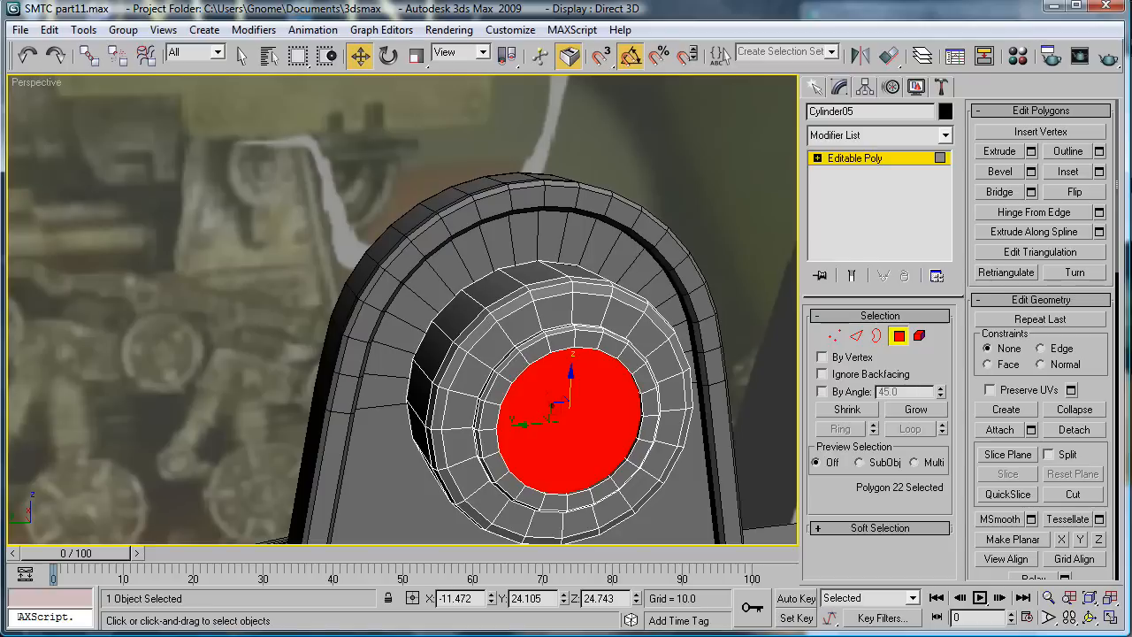
pyautogui.click(1100, 171)
pyautogui.scroll(5, 518, 222)
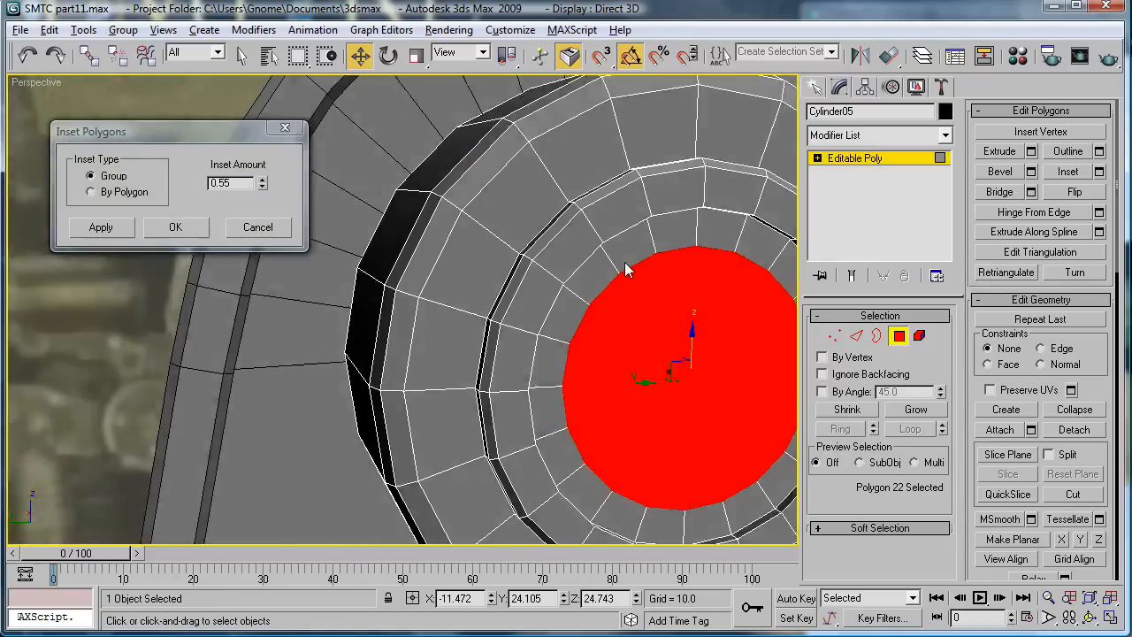
pyautogui.moveTo(627, 265); pyautogui.dragTo(528, 228, button='middle')
pyautogui.moveTo(263, 193); pyautogui.dragTo(302, 221)
pyautogui.click(203, 227)
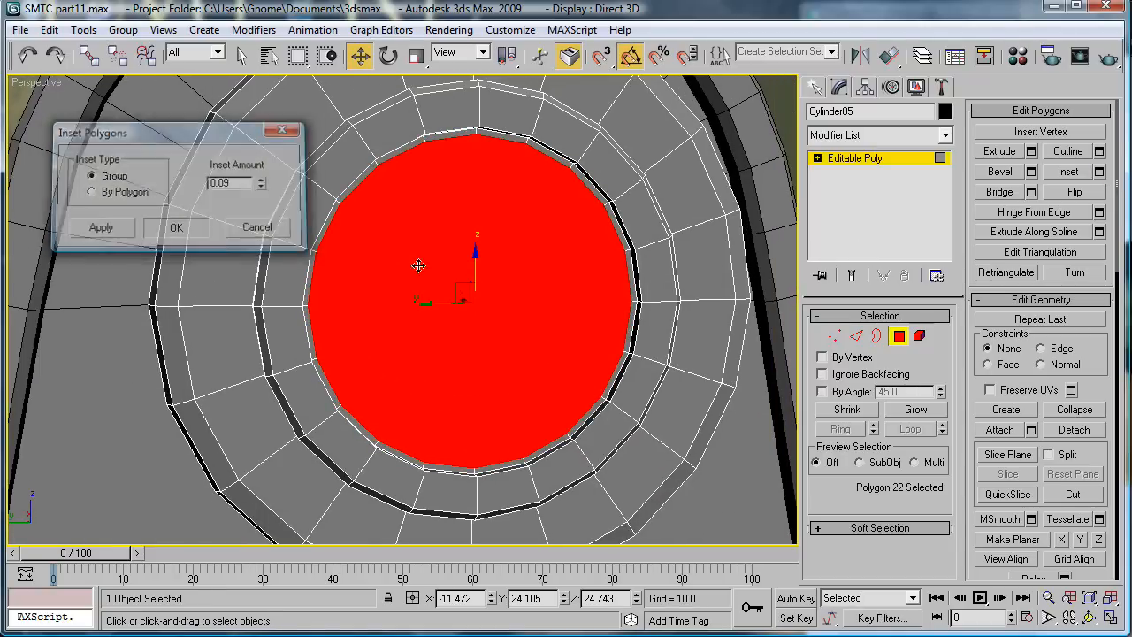
# Step: Extrude the recessed inner disc outward by about 0.3 to form a raised centre boss
pyautogui.keyDown('alt'); pyautogui.moveTo(419, 265); pyautogui.dragTo(528, 299, button='middle'); pyautogui.keyUp('alt')
pyautogui.click(1032, 152)
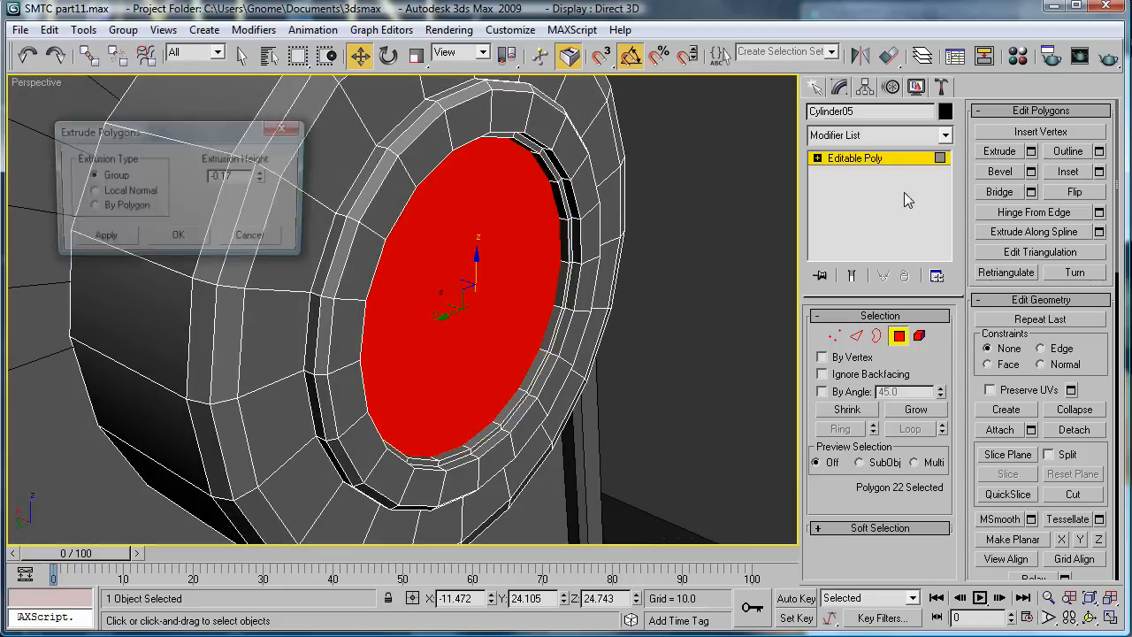
pyautogui.keyDown('alt'); pyautogui.moveTo(496, 230); pyautogui.dragTo(634, 230, button='middle'); pyautogui.keyUp('alt')
pyautogui.moveTo(263, 181); pyautogui.dragTo(263, 168)
pyautogui.keyDown('alt'); pyautogui.moveTo(585, 312); pyautogui.dragTo(495, 256, button='middle'); pyautogui.keyUp('alt')
pyautogui.click(177, 238)
# Step: Chamfer the rim edges of the raised centre boss with one segment, then clear the edge selection
pyautogui.keyDown('ctrl'); pyautogui.click(857, 335); pyautogui.keyUp('ctrl')
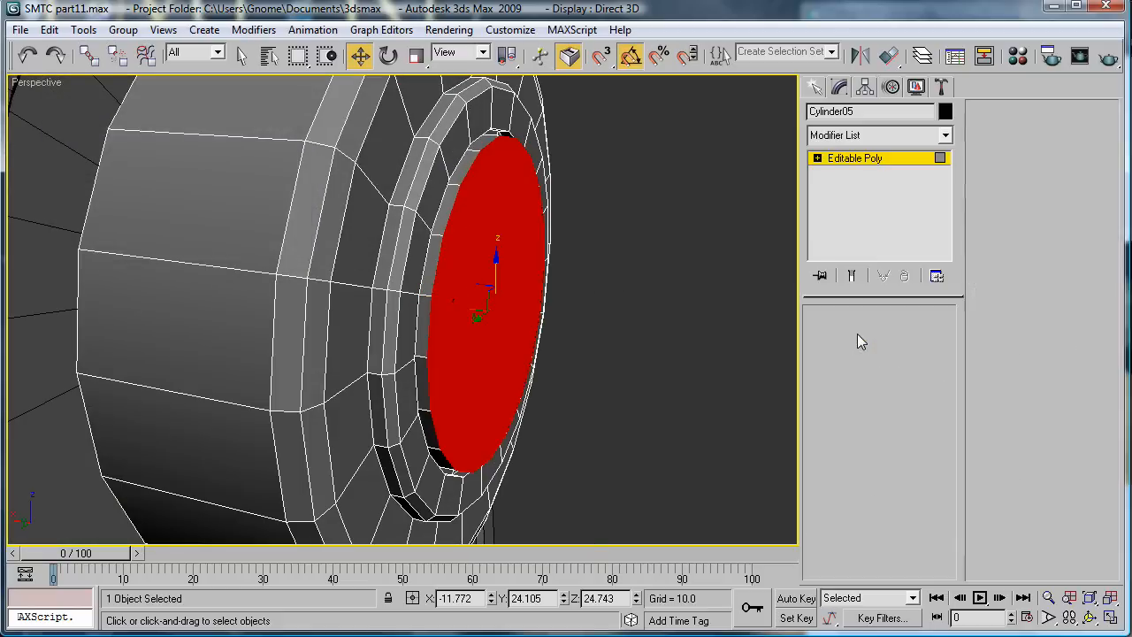
pyautogui.click(1031, 193)
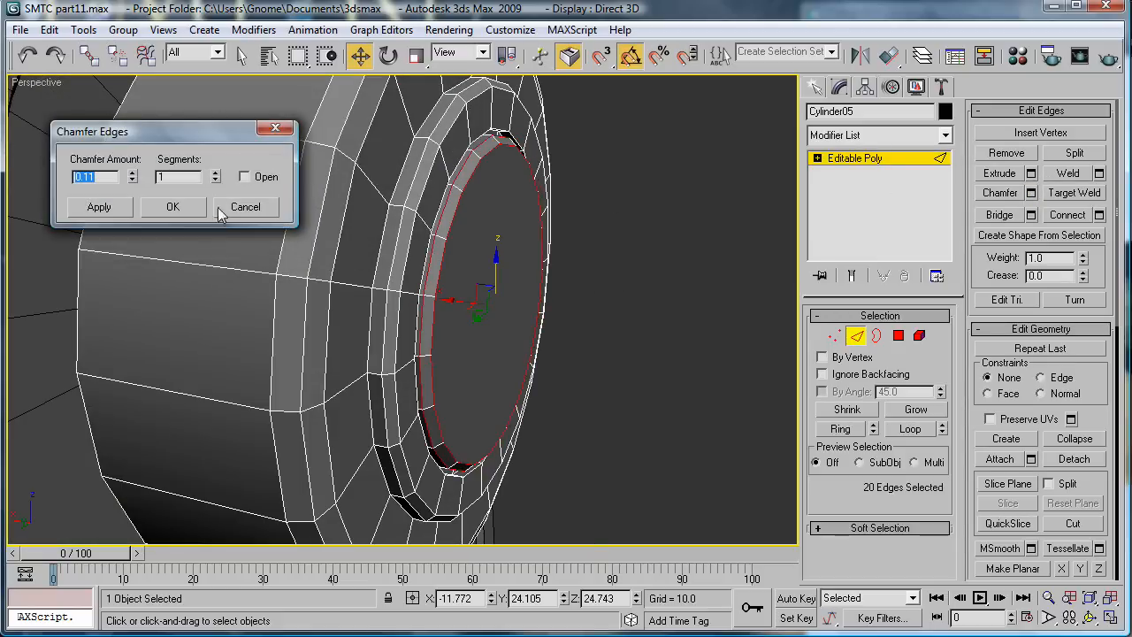
pyautogui.moveTo(130, 174); pyautogui.dragTo(139, 183)
pyautogui.click(170, 209)
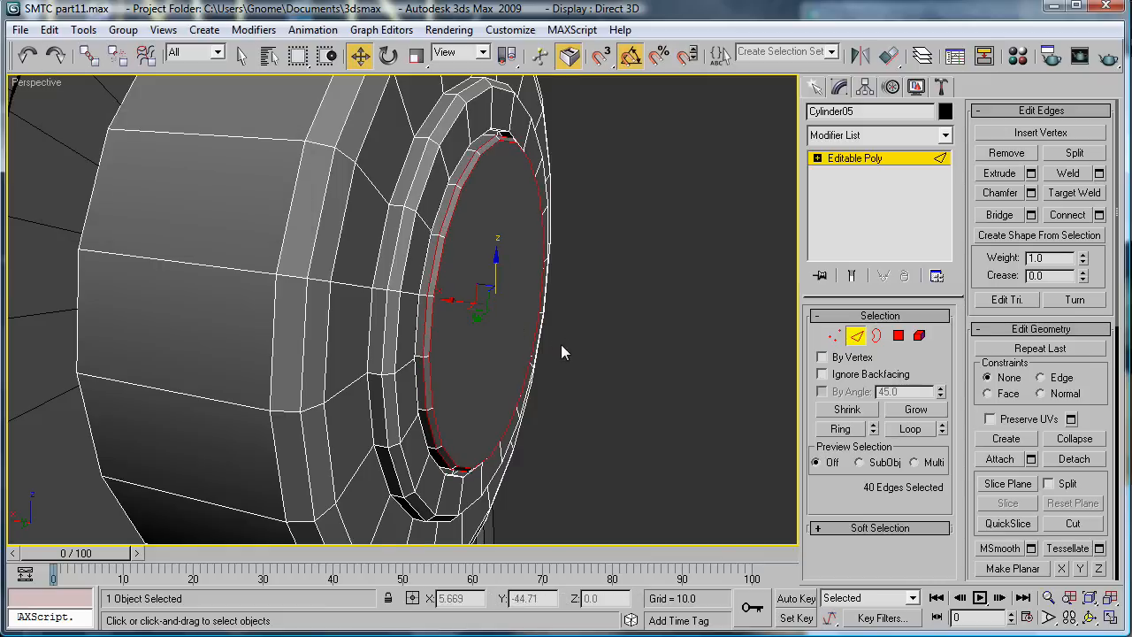
pyautogui.keyDown('alt'); pyautogui.moveTo(561, 344); pyautogui.dragTo(610, 352, button='middle'); pyautogui.keyUp('alt')
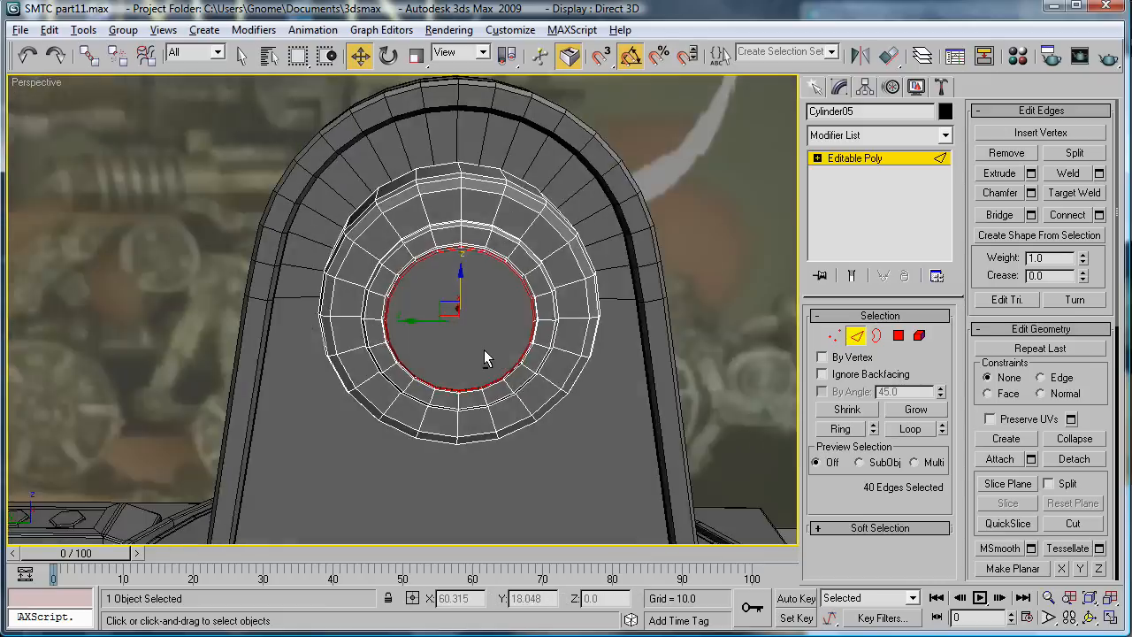
pyautogui.keyDown('alt'); pyautogui.moveTo(484, 358); pyautogui.dragTo(597, 375, button='middle'); pyautogui.keyUp('alt')
pyautogui.click(724, 229)
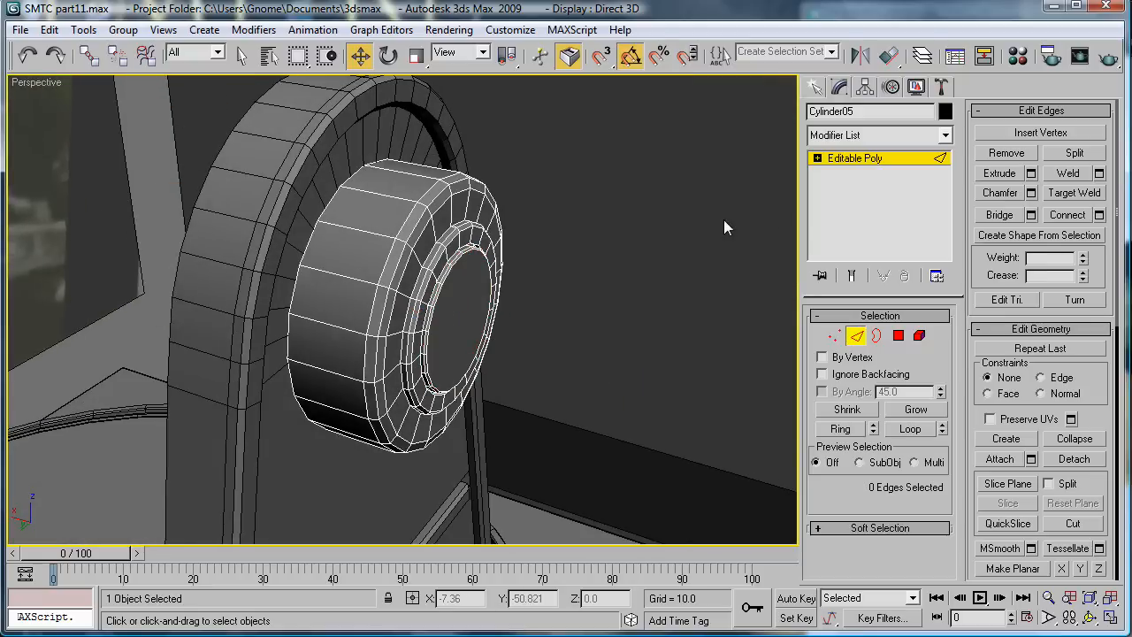
pyautogui.click(853, 159)
pyautogui.click(500, 217)
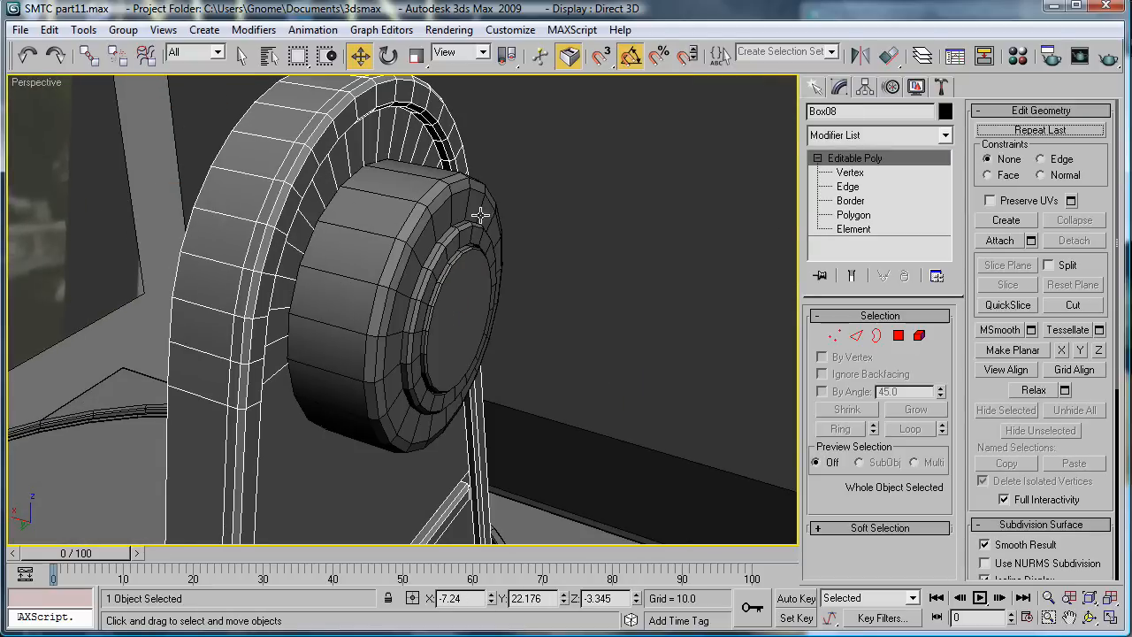
pyautogui.click(484, 244)
pyautogui.click(898, 335)
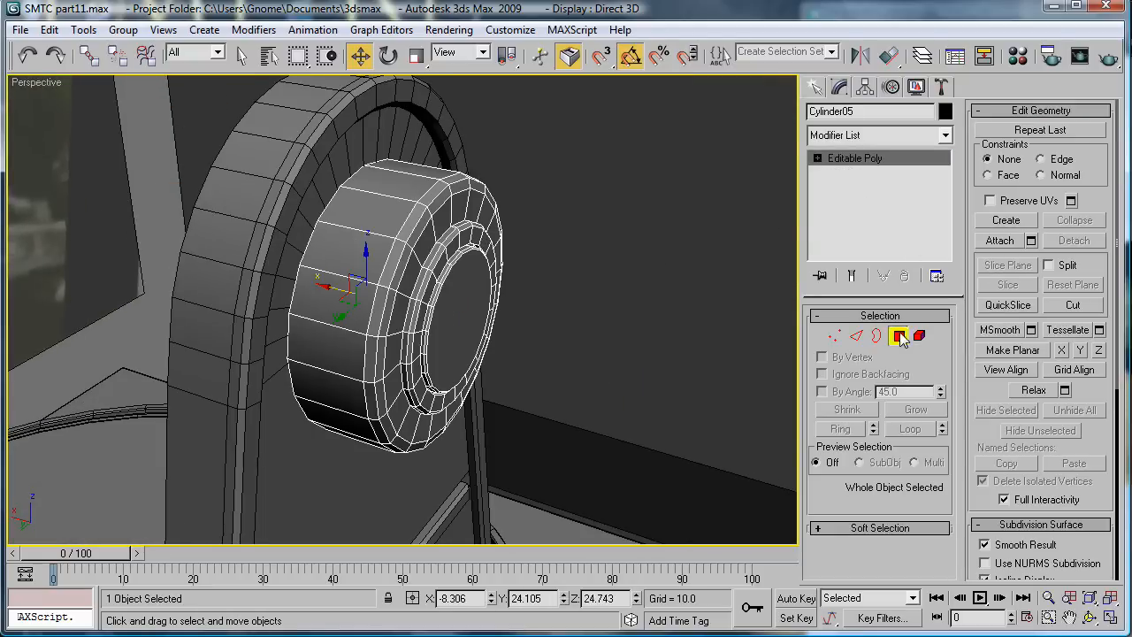
pyautogui.keyDown('alt'); pyautogui.moveTo(289, 180); pyautogui.dragTo(409, 272, button='middle'); pyautogui.keyUp('alt')
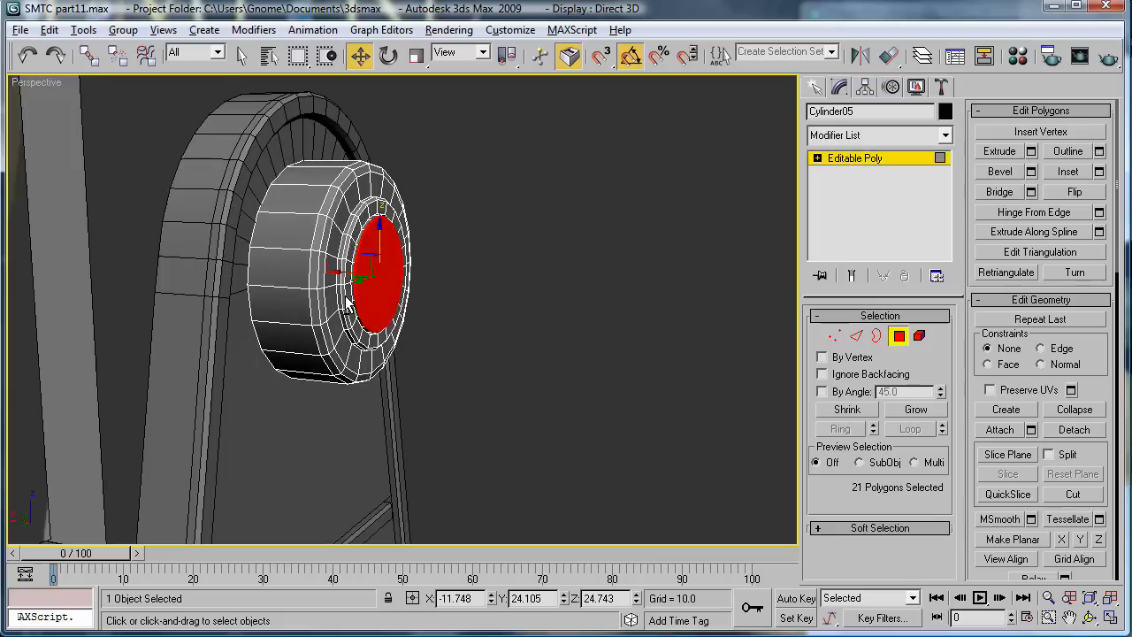
pyautogui.click(513, 287)
# Step: Move the hub out from the plate along X to -16.527 and select its back cap polygon
pyautogui.click(850, 156)
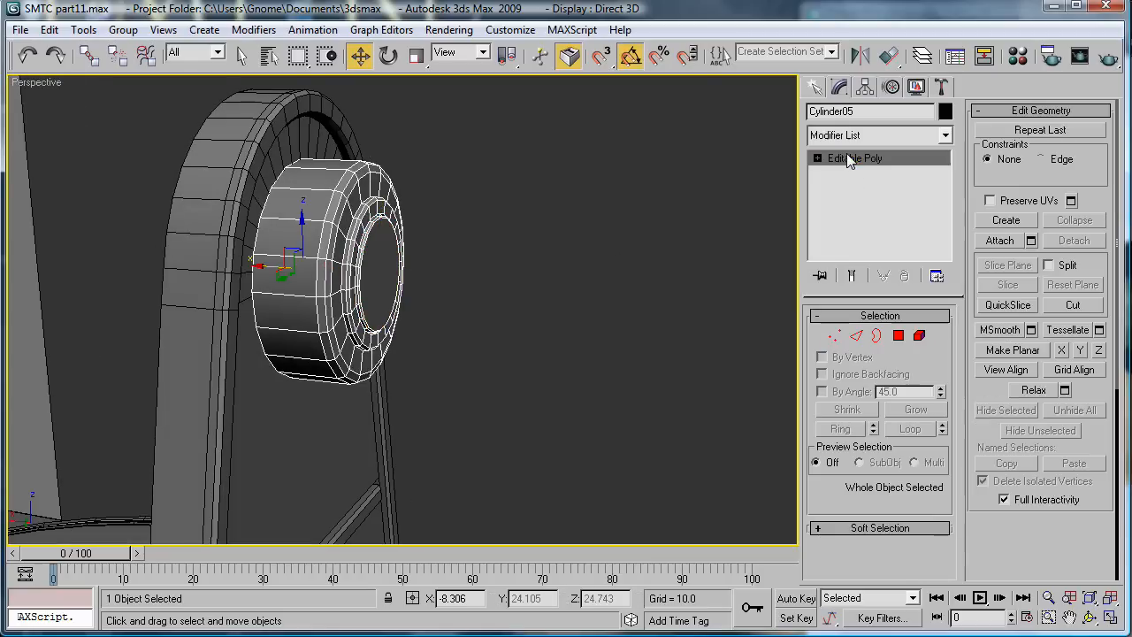
pyautogui.moveTo(256, 270); pyautogui.dragTo(353, 283)
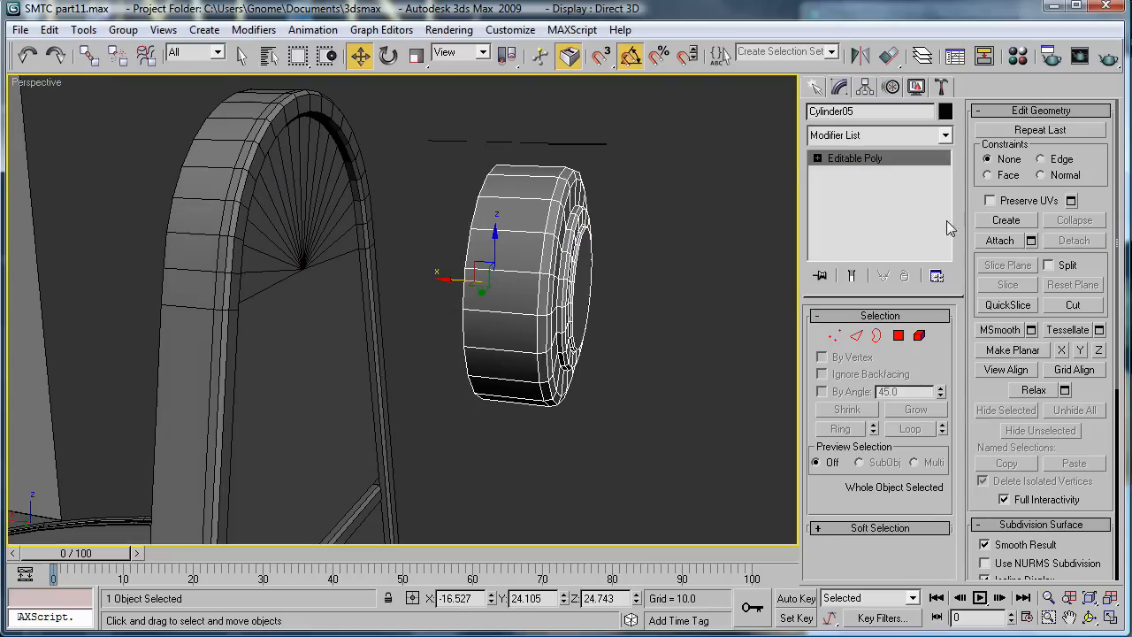
pyautogui.click(899, 336)
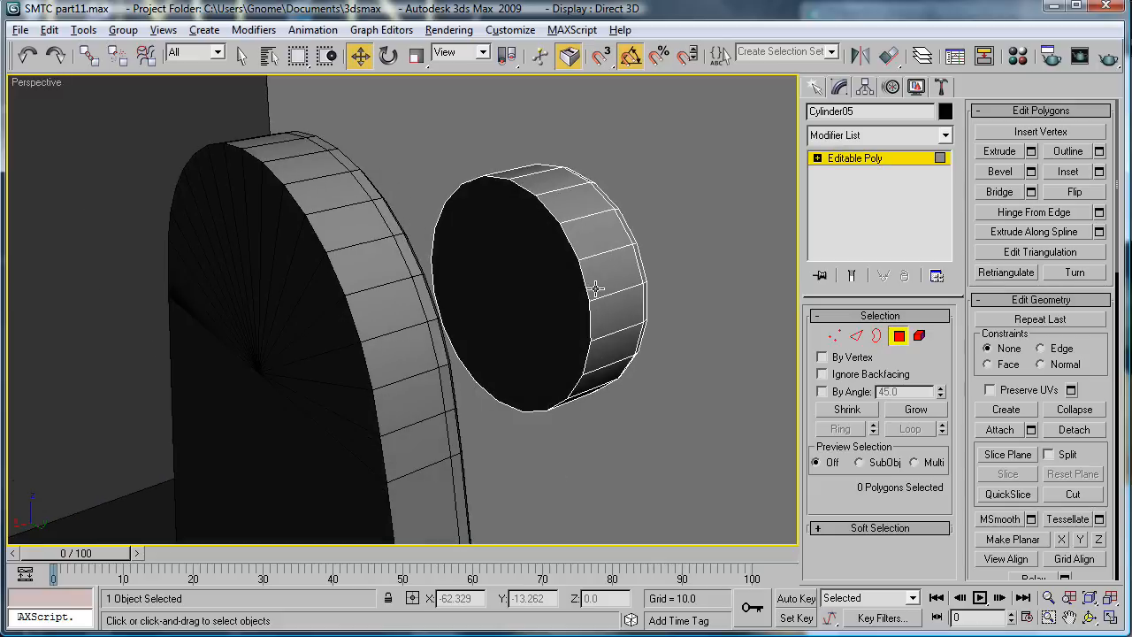
pyautogui.scroll(5, 596, 288)
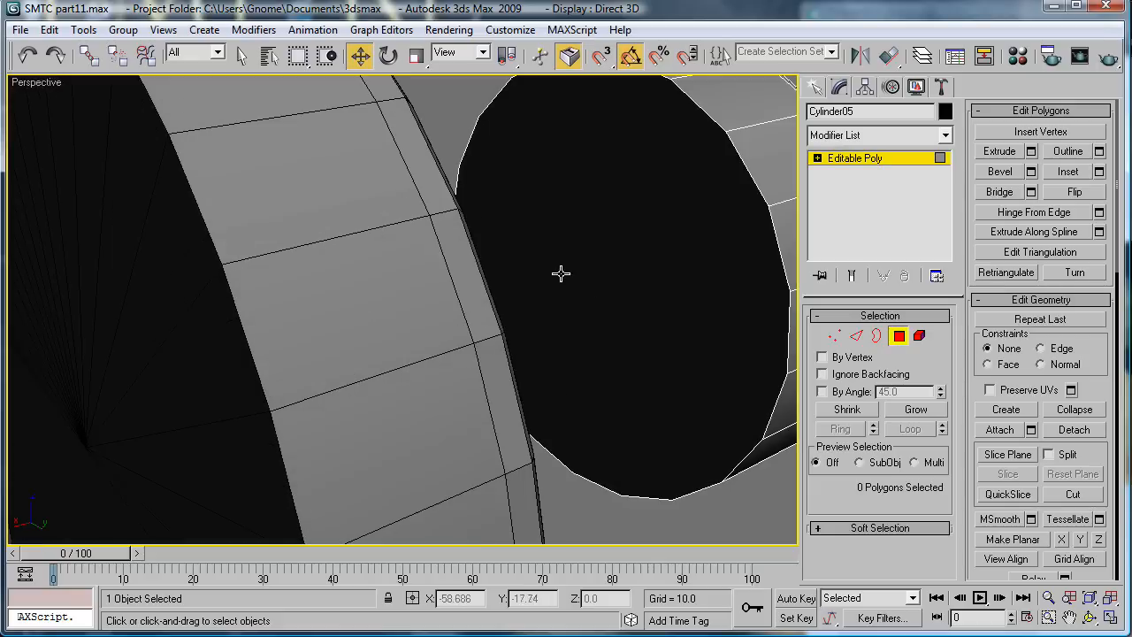
pyautogui.click(559, 270)
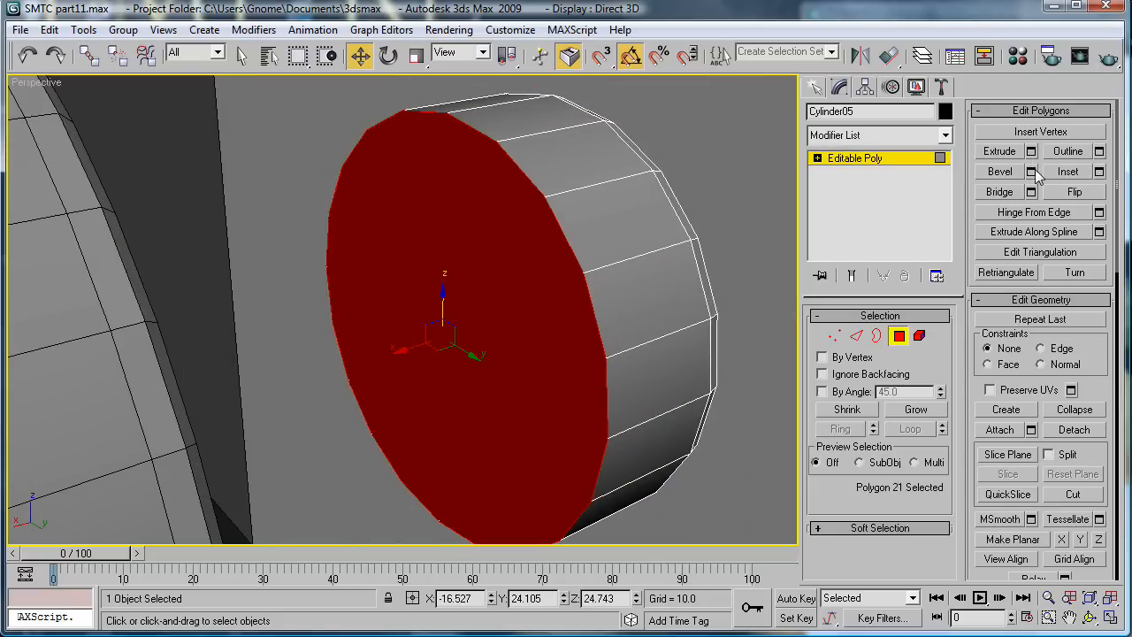
# Step: Inset the back cap polygon as a group by 0.0 and shift the new cap slightly along X
pyautogui.click(1100, 171)
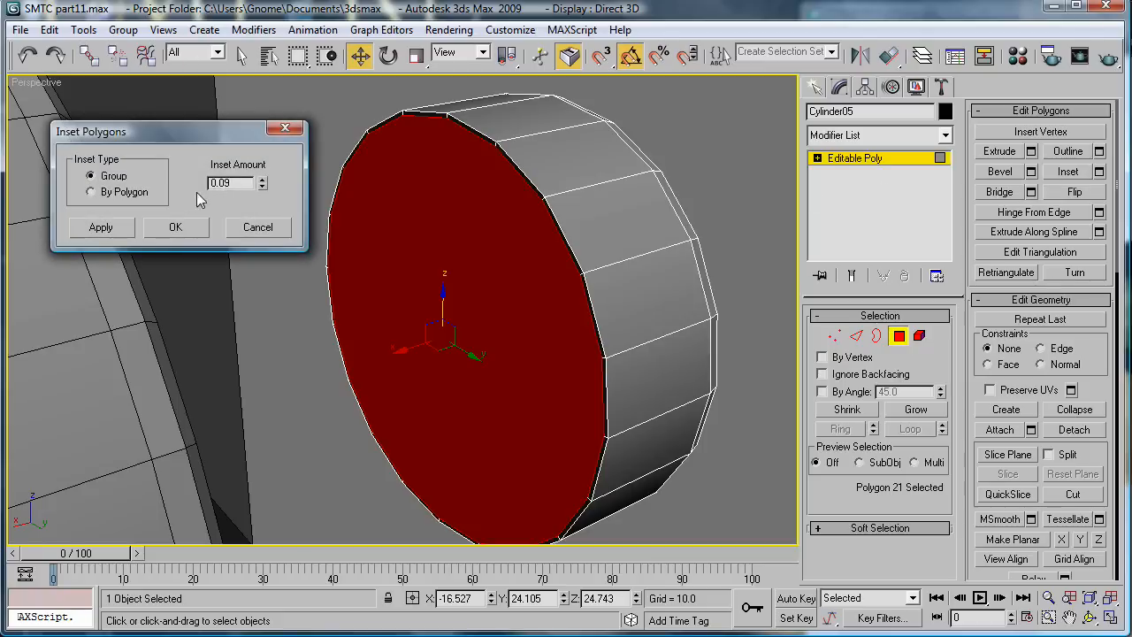
pyautogui.write('0')
pyautogui.press('Return')
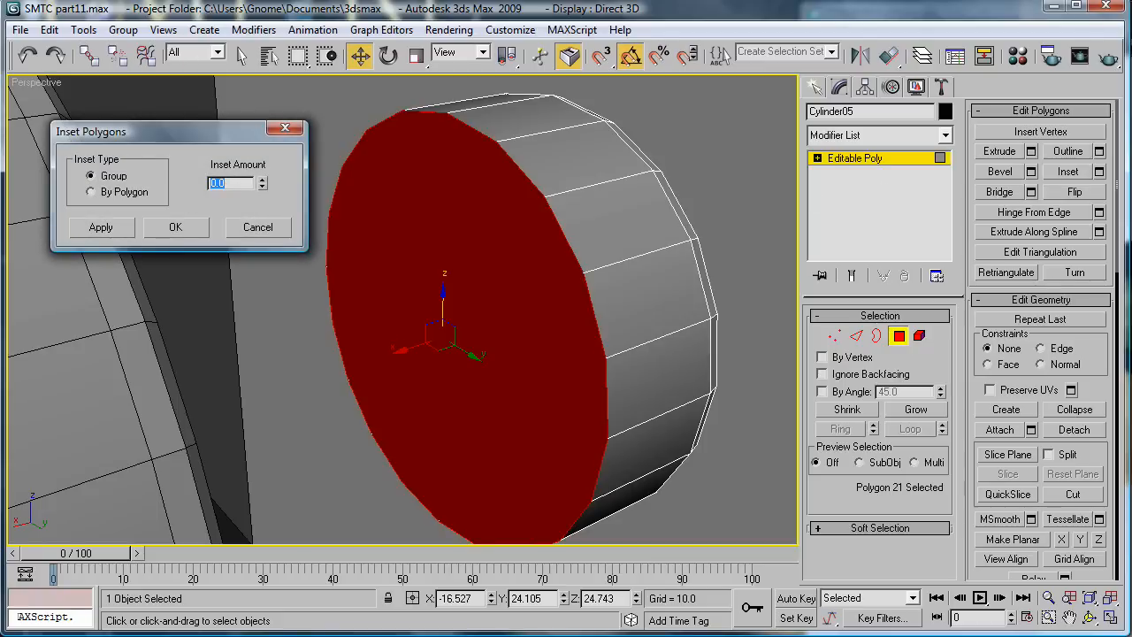
pyautogui.click(177, 228)
pyautogui.keyDown('alt'); pyautogui.moveTo(216, 286); pyautogui.dragTo(416, 366, button='middle'); pyautogui.keyUp('alt')
pyautogui.moveTo(403, 342); pyautogui.dragTo(429, 339)
# Step: Scale the hub's back cap polygon up slightly and uniformly, then return to whole-object editing
pyautogui.press('e')
pyautogui.press('r')
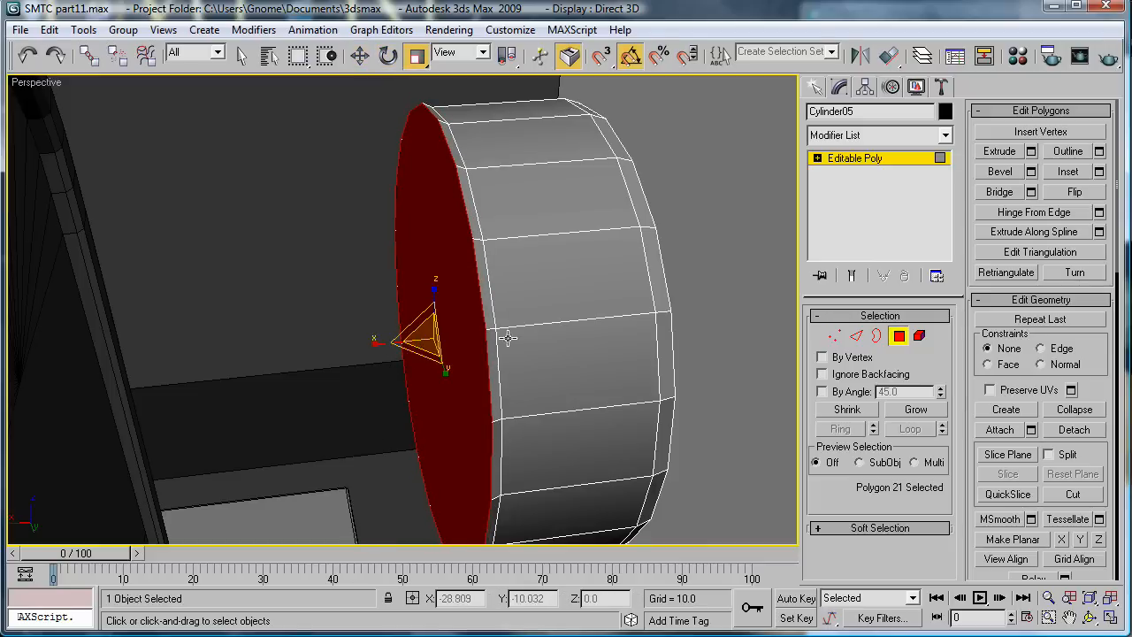
pyautogui.moveTo(519, 346)
pyautogui.keyDown('alt'); pyautogui.mouseDown(button='middle')
pyautogui.moveTo(398, 337)
pyautogui.moveTo(537, 340)
pyautogui.mouseUp(button='middle'); pyautogui.keyUp('alt')
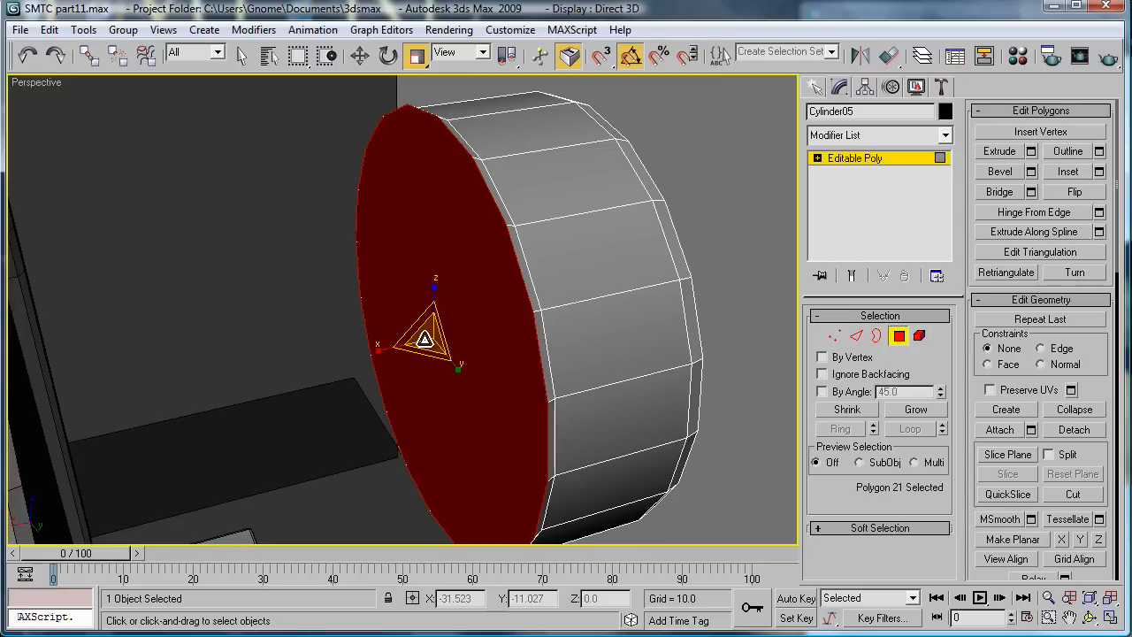
pyautogui.moveTo(425, 339); pyautogui.dragTo(422, 336)
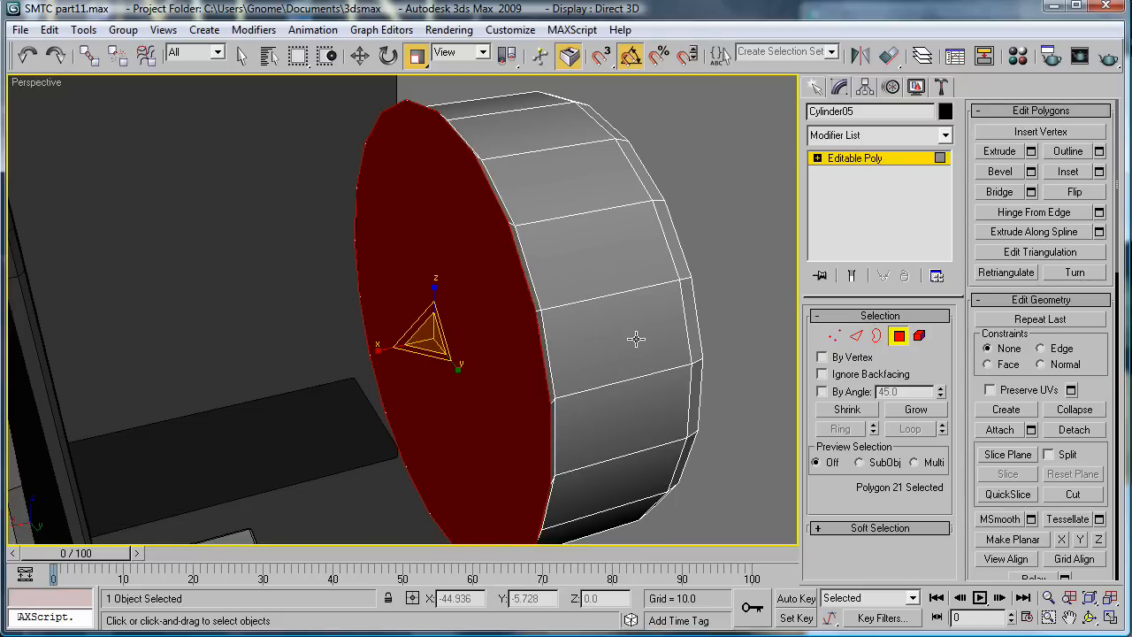
pyautogui.press('w')
pyautogui.click(843, 167)
# Step: Move the hub back along X to -8.408 so that it sits against the support plate
pyautogui.keyDown('alt'); pyautogui.moveTo(561, 259); pyautogui.dragTo(244, 369, button='middle'); pyautogui.keyUp('alt')
pyautogui.moveTo(244, 369); pyautogui.dragTo(244, 369)
pyautogui.scroll(-5, 353, 325)
pyautogui.keyDown('alt'); pyautogui.moveTo(310, 345); pyautogui.dragTo(390, 267, button='middle'); pyautogui.keyUp('alt')
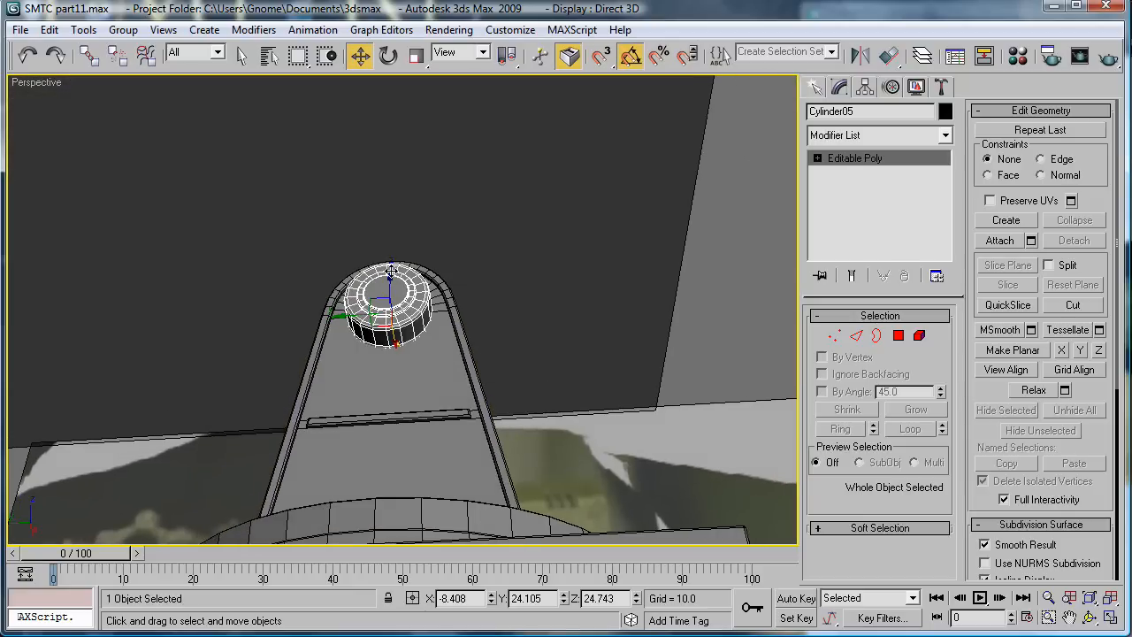
pyautogui.keyDown('alt'); pyautogui.moveTo(413, 357); pyautogui.dragTo(508, 463, button='middle'); pyautogui.keyUp('alt')
pyautogui.scroll(6, 506, 461)
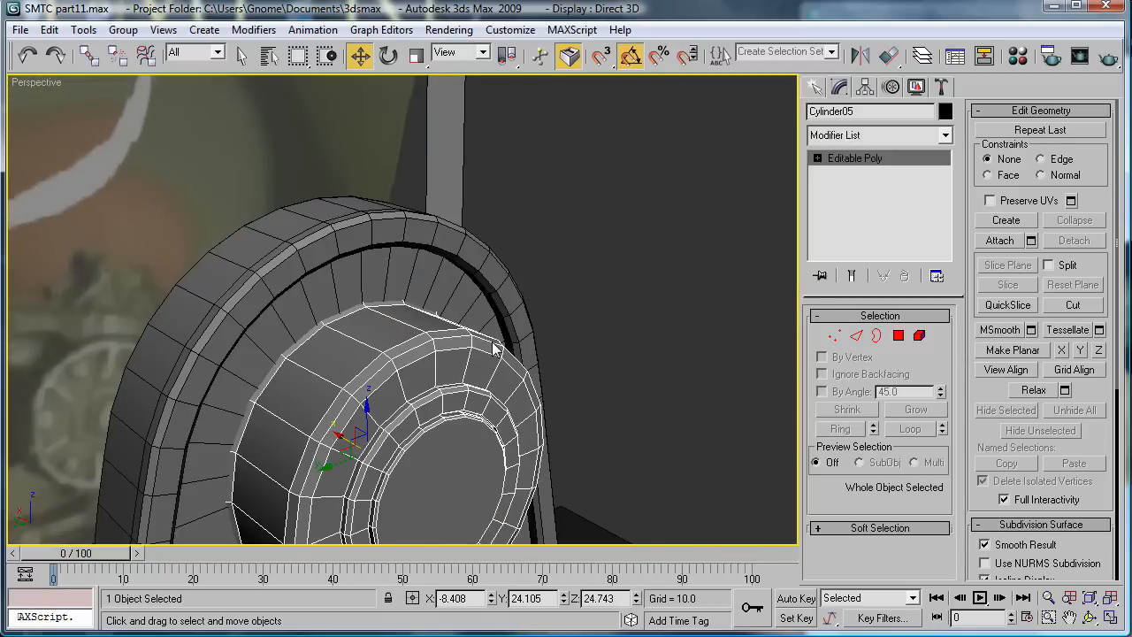
pyautogui.keyDown('alt'); pyautogui.moveTo(493, 348); pyautogui.dragTo(650, 164, button='middle'); pyautogui.keyUp('alt')
# Step: Create a cylinder with AutoGrid at the centre of the hub's outer face, with radius about 1.255 and height about 1.306
pyautogui.click(815, 87)
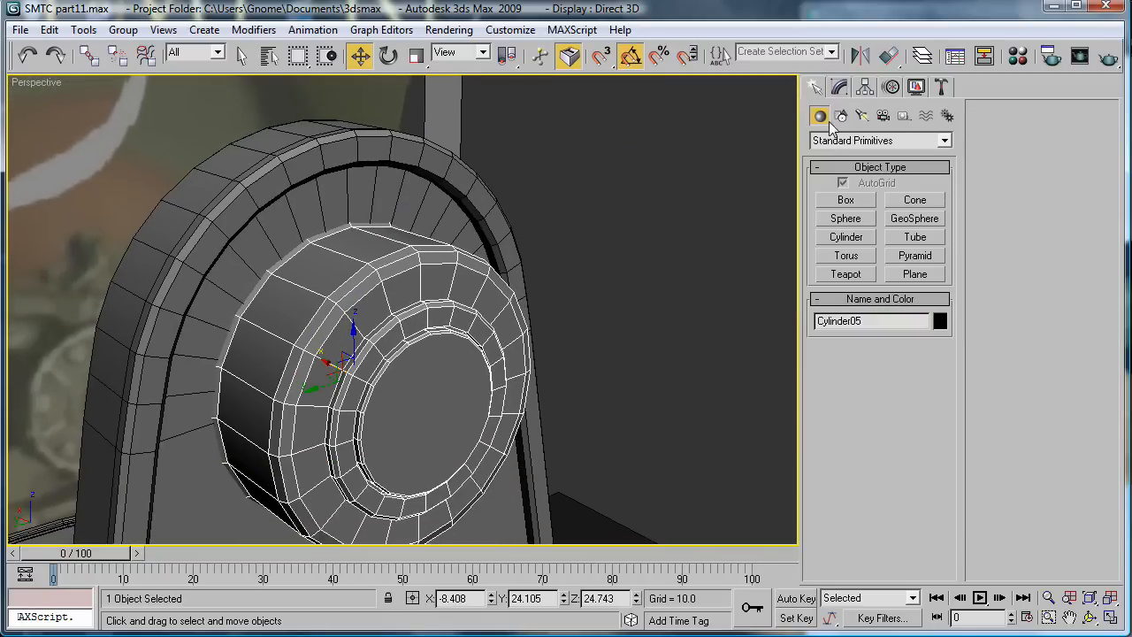
pyautogui.click(846, 239)
pyautogui.keyDown('alt'); pyautogui.moveTo(442, 430); pyautogui.dragTo(385, 394, button='middle'); pyautogui.keyUp('alt')
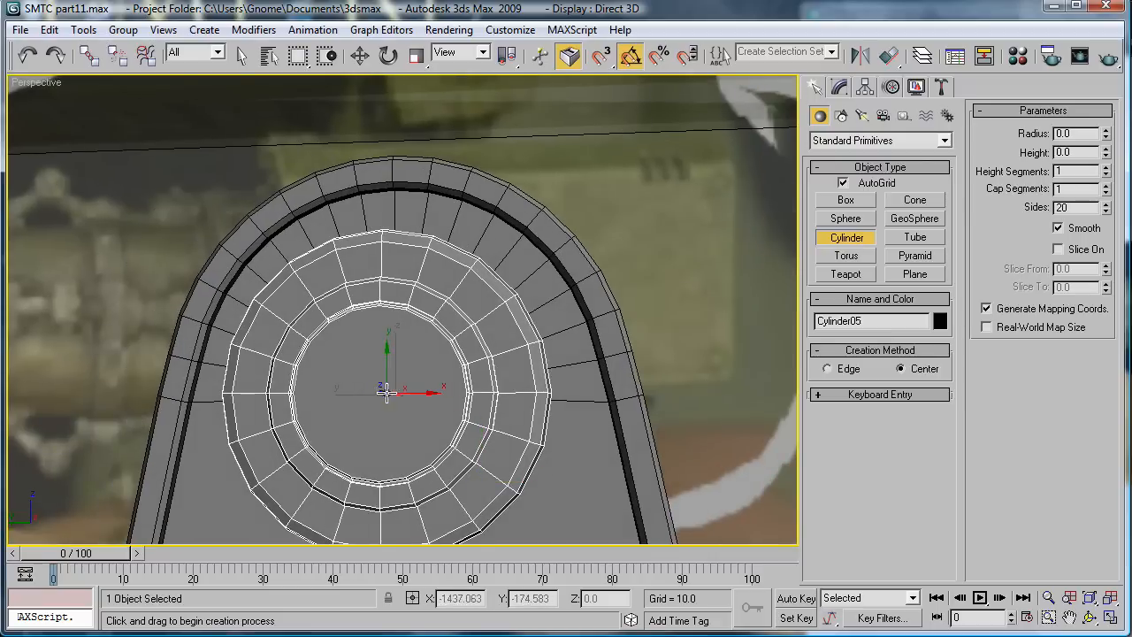
pyautogui.moveTo(385, 394); pyautogui.dragTo(392, 430)
pyautogui.click(416, 392)
pyautogui.keyDown('alt'); pyautogui.moveTo(416, 392); pyautogui.dragTo(651, 332, button='middle'); pyautogui.keyUp('alt')
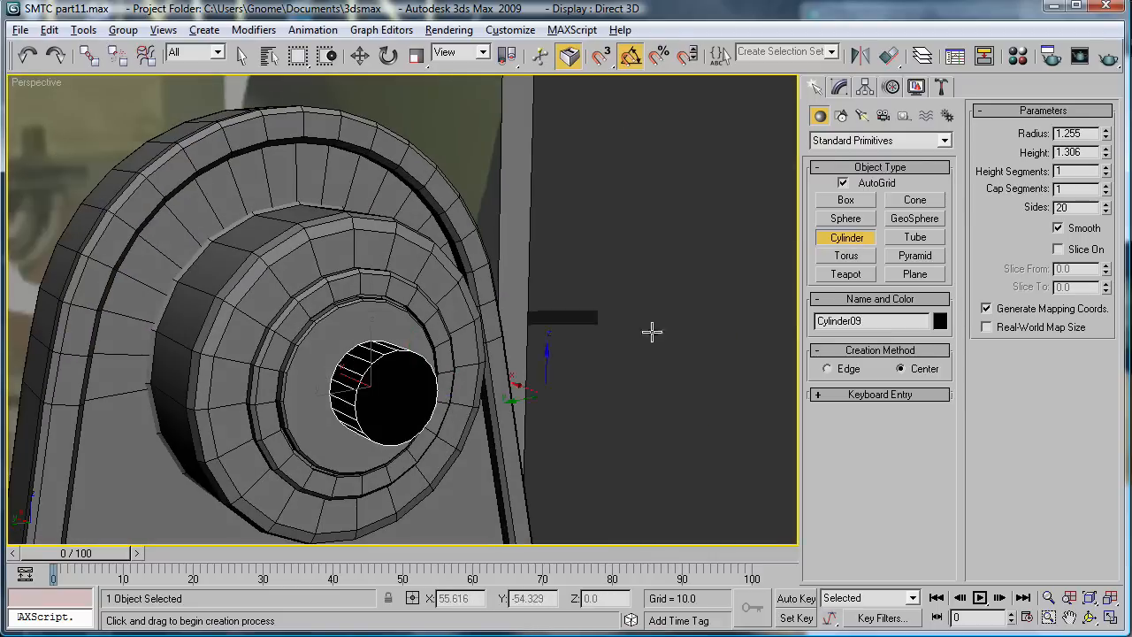
# Step: Align the new cylinder to the hub pivot to pivot in the Y and Z positions only
pyautogui.click(888, 55)
pyautogui.click(297, 322)
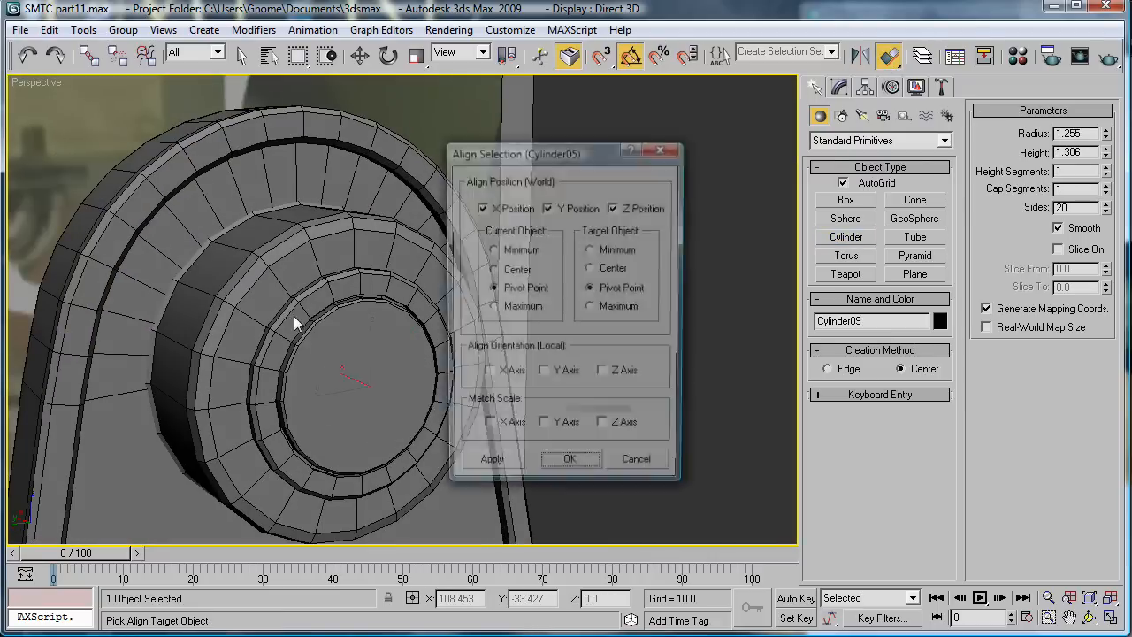
pyautogui.click(615, 208)
pyautogui.click(481, 208)
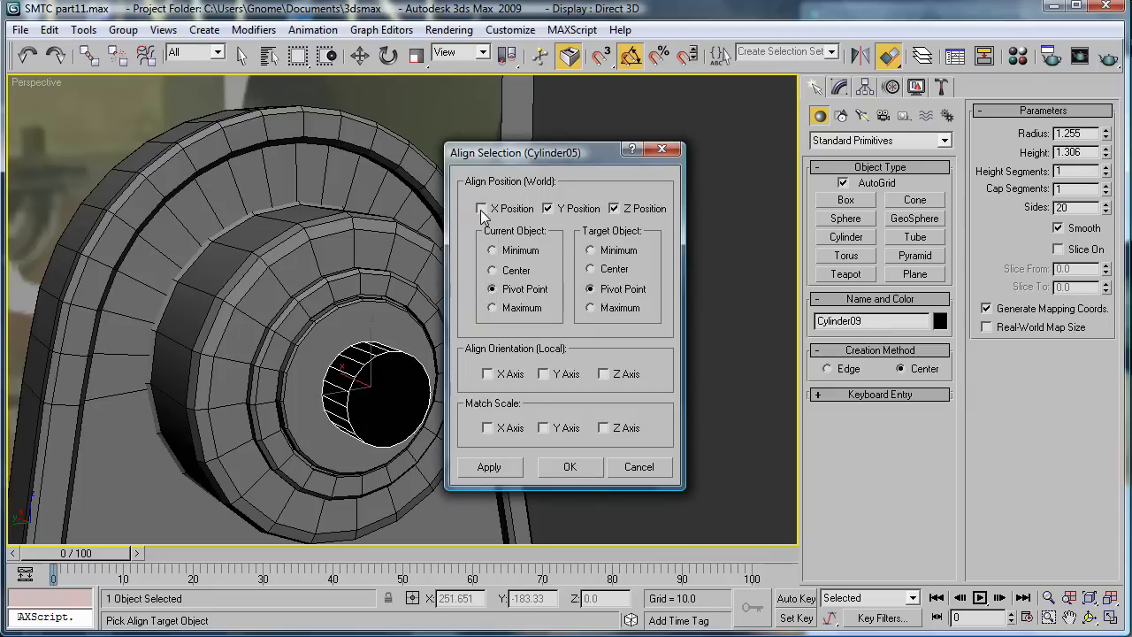
pyautogui.click(570, 467)
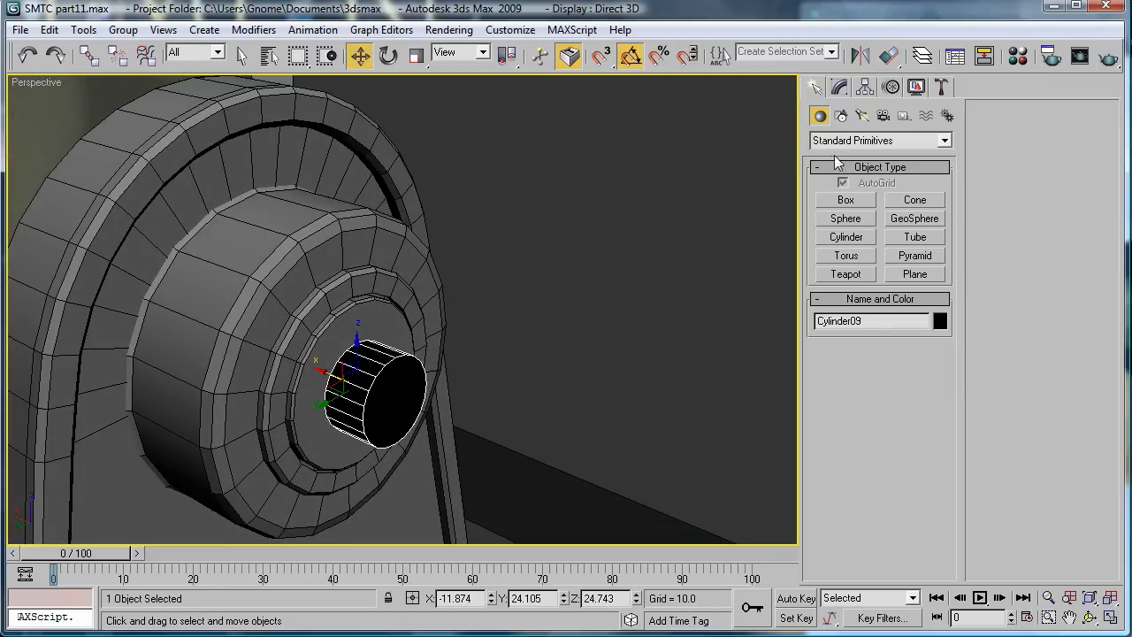
# Step: Set the small cylinder's number of sides to 5
pyautogui.click(840, 87)
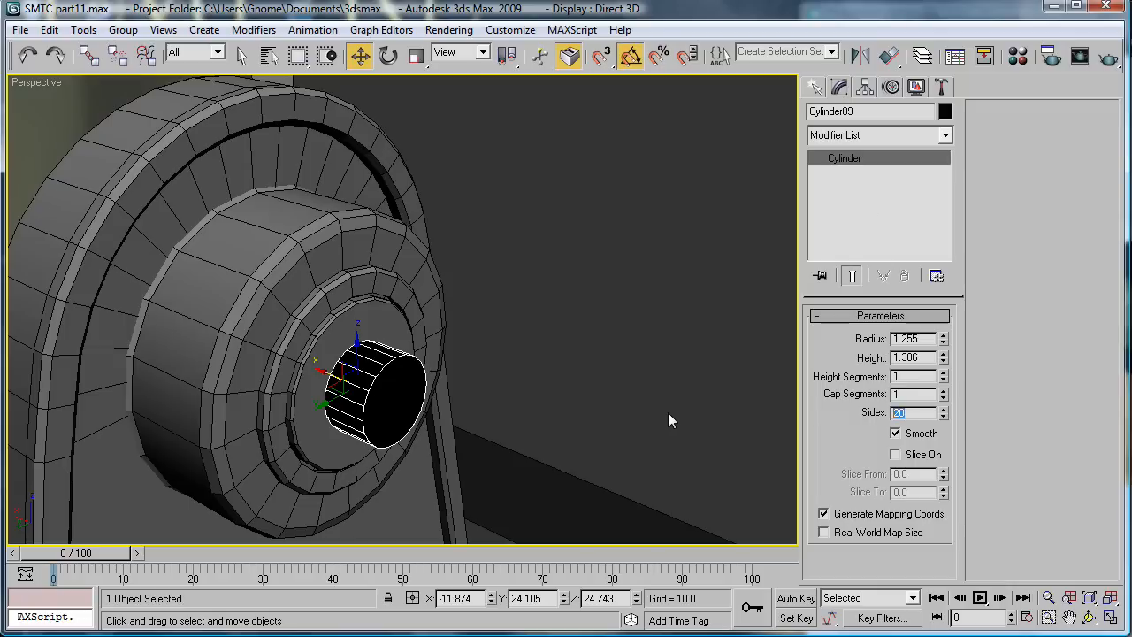
pyautogui.write('6')
pyautogui.press('Return')
pyautogui.keyDown('alt'); pyautogui.moveTo(672, 416); pyautogui.dragTo(725, 404, button='middle'); pyautogui.keyUp('alt')
# Step: Reduce the five-sided cylinder's height to 0.446 so that it protrudes less from the hub
pyautogui.moveTo(943, 358); pyautogui.dragTo(943, 411)
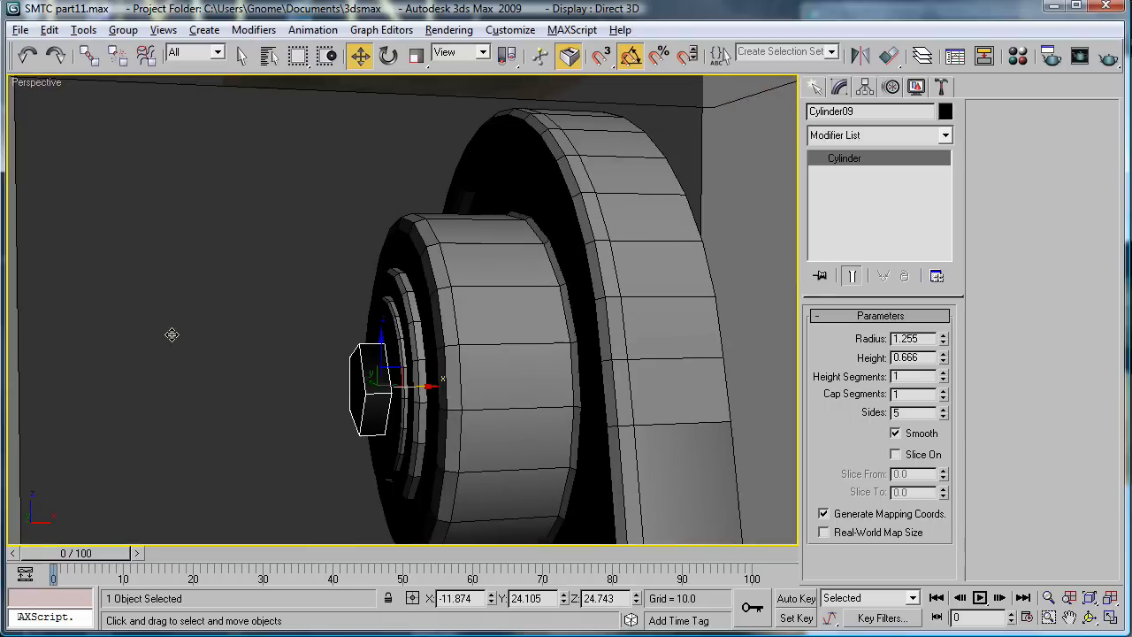
pyautogui.keyDown('alt'); pyautogui.moveTo(171, 335); pyautogui.dragTo(239, 358, button='middle'); pyautogui.keyUp('alt')
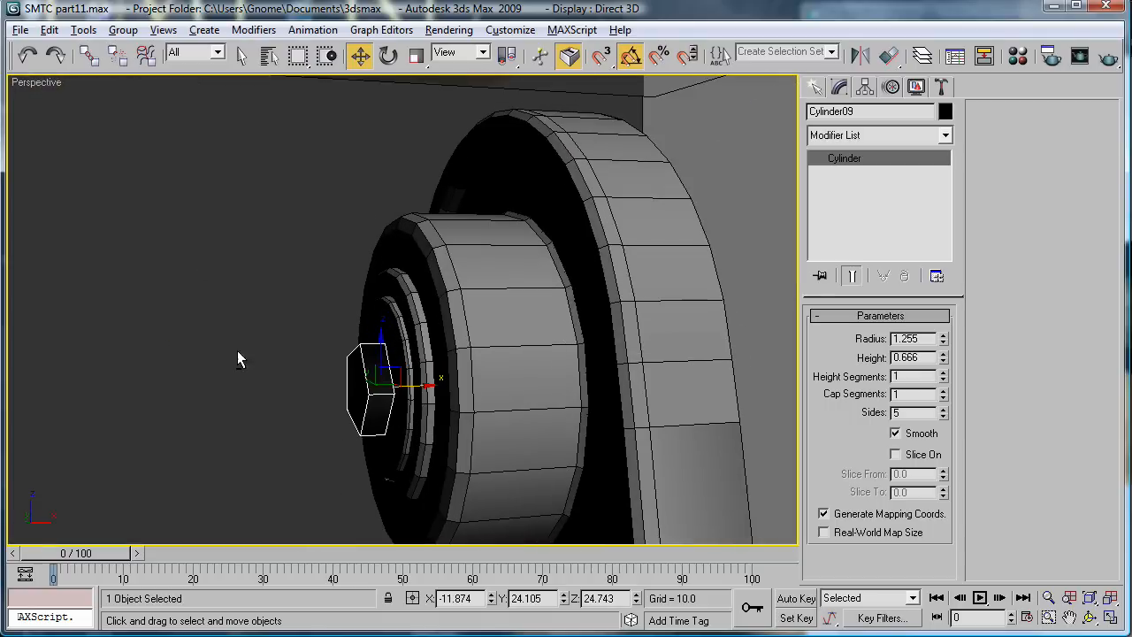
pyautogui.moveTo(425, 383); pyautogui.dragTo(421, 385)
pyautogui.hotkey('ctrl', 'z')
pyautogui.moveTo(943, 359); pyautogui.dragTo(941, 377)
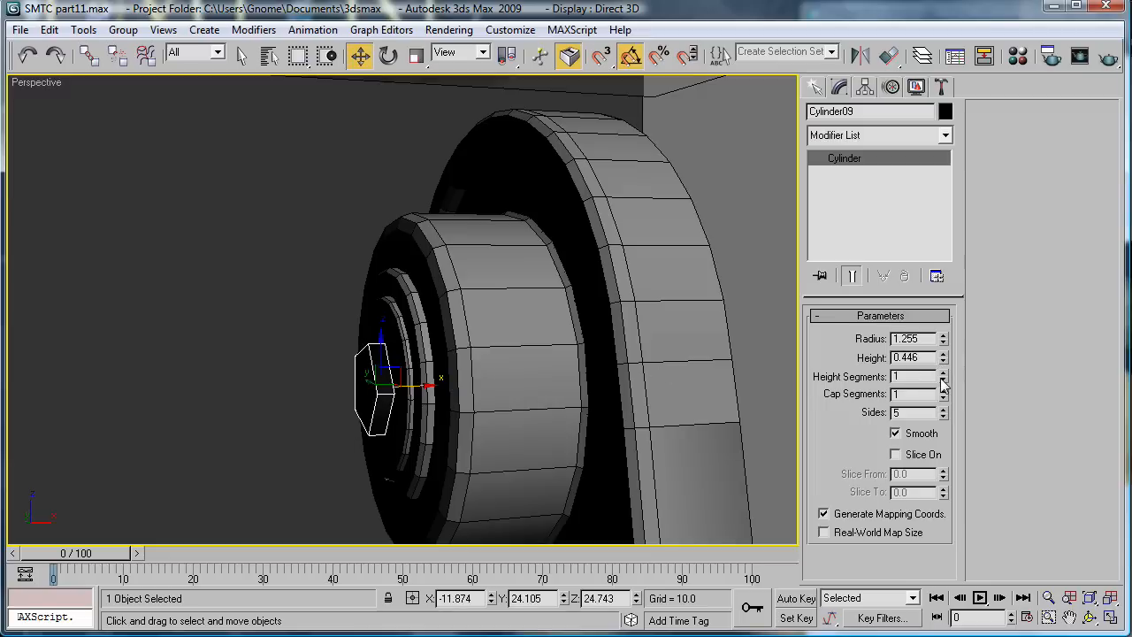
# Step: Convert the five-sided cylinder to an Editable Poly and select the five edges bordering its outer cap
pyautogui.keyDown('alt'); pyautogui.moveTo(386, 362); pyautogui.dragTo(613, 396, button='middle'); pyautogui.keyUp('alt')
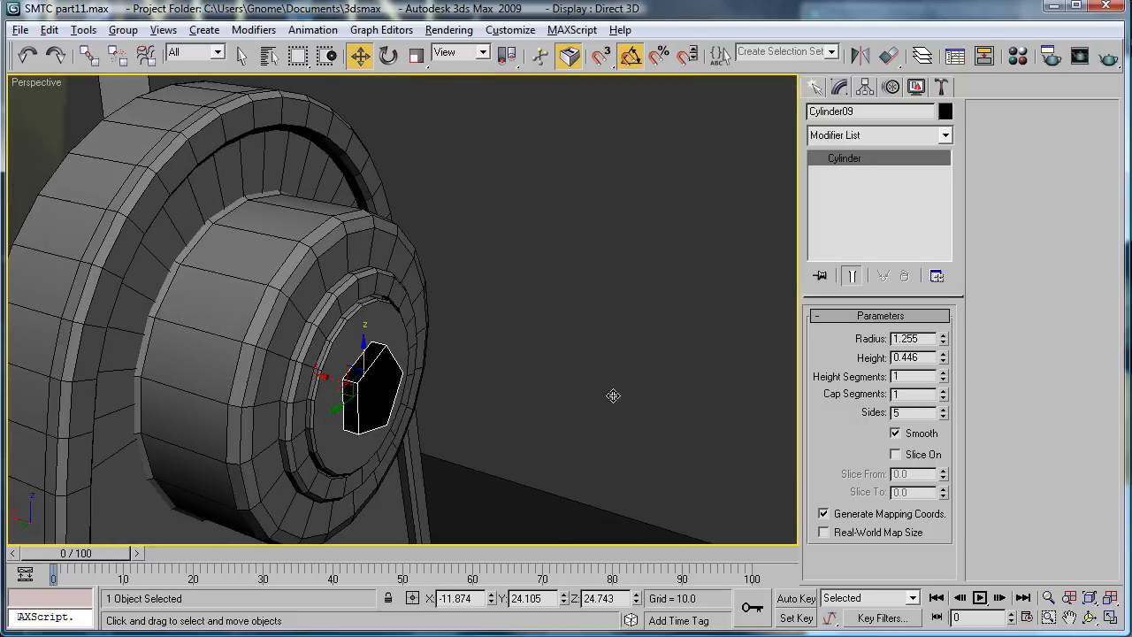
pyautogui.rightClick(850, 211)
pyautogui.click(841, 227)
pyautogui.click(899, 337)
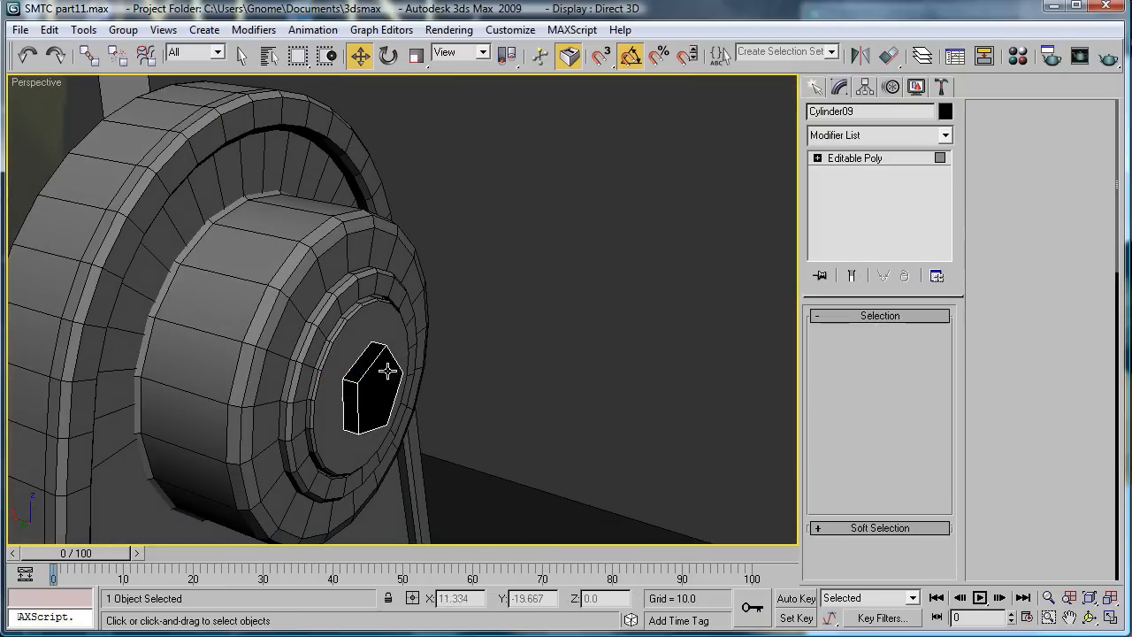
pyautogui.keyDown('ctrl'); pyautogui.click(862, 334); pyautogui.keyUp('ctrl')
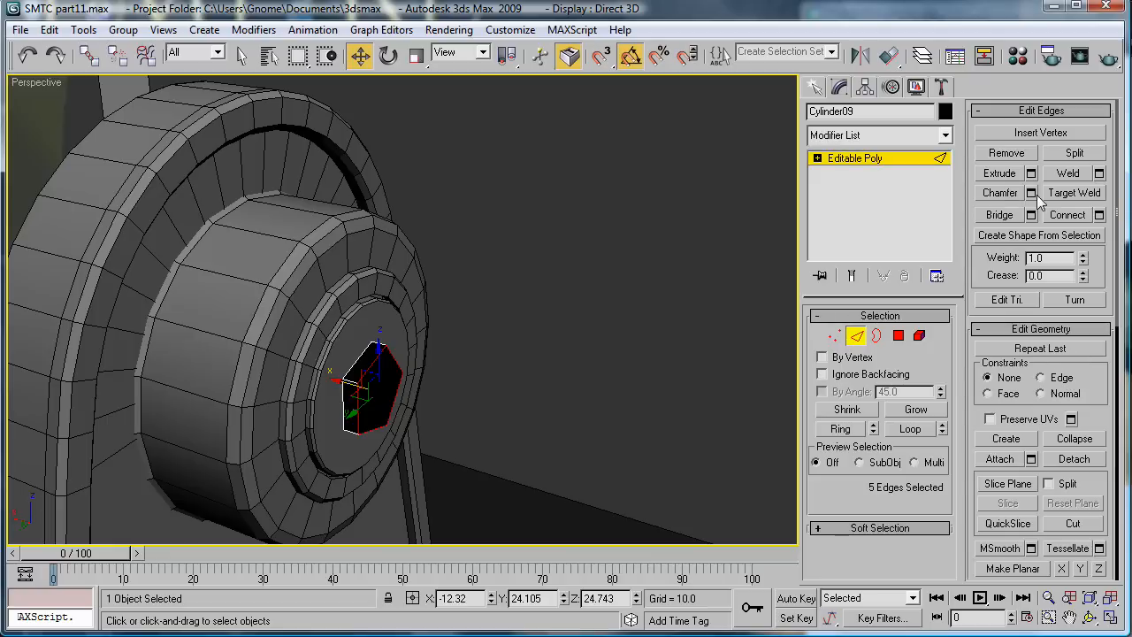
# Step: Chamfer the selected cap edges by 0.04 with one segment
pyautogui.click(1032, 193)
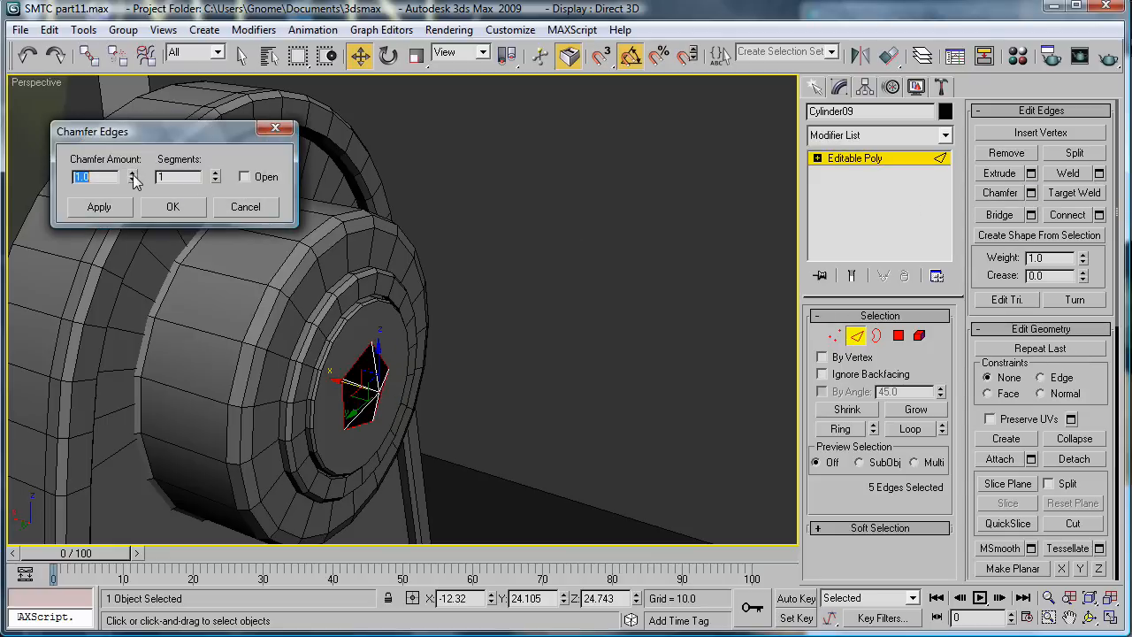
pyautogui.moveTo(133, 179); pyautogui.dragTo(159, 259)
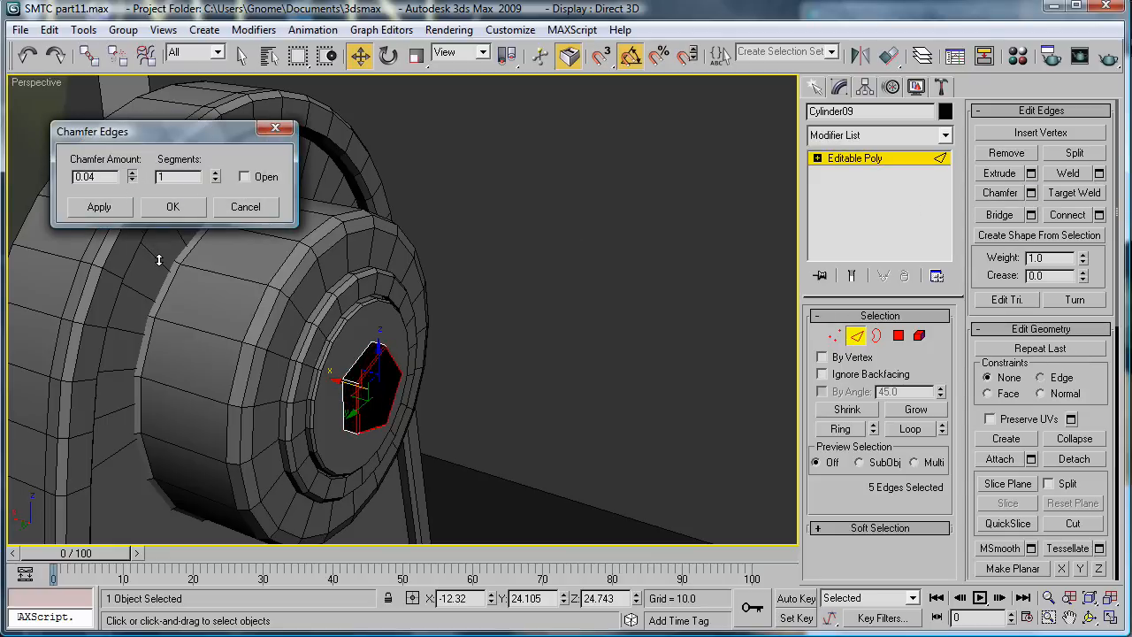
pyautogui.click(172, 206)
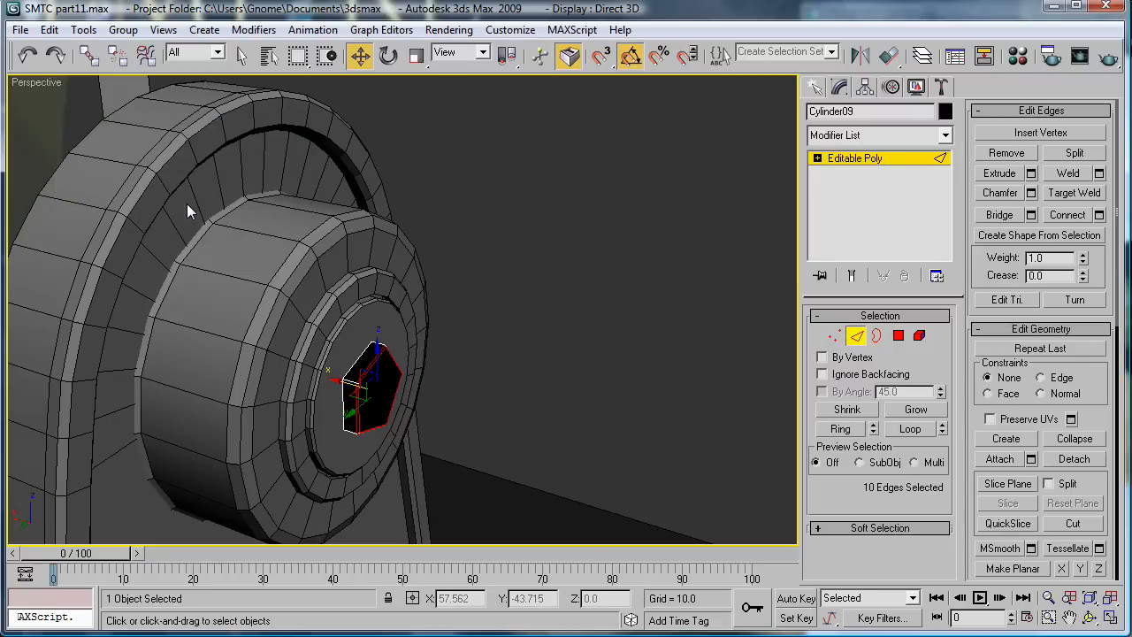